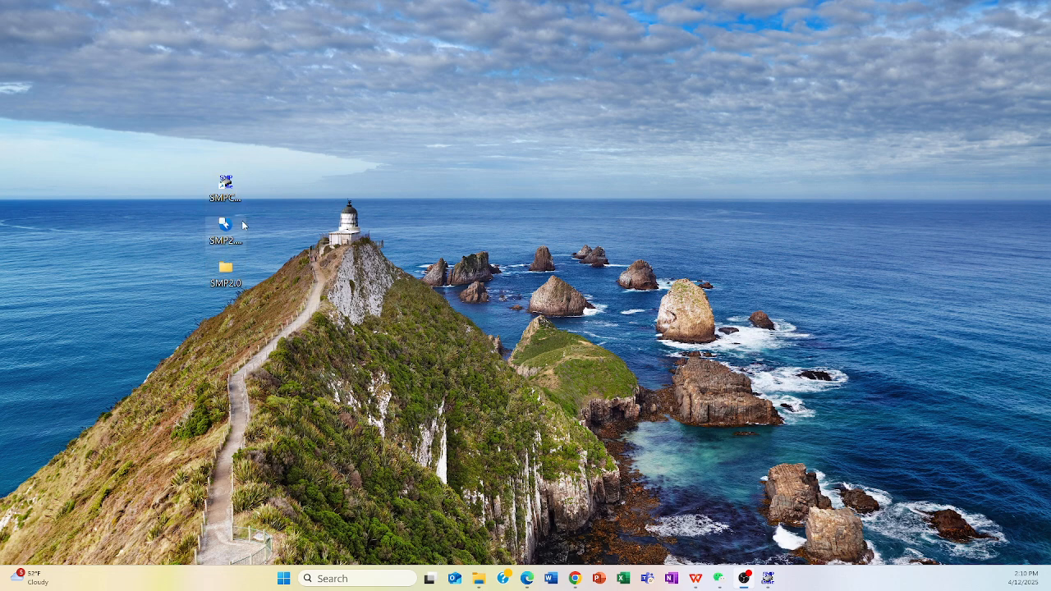
Step: Open the extracted SMP2.0 folder on the desktop and go into its FFT subfolder
click(214, 239)
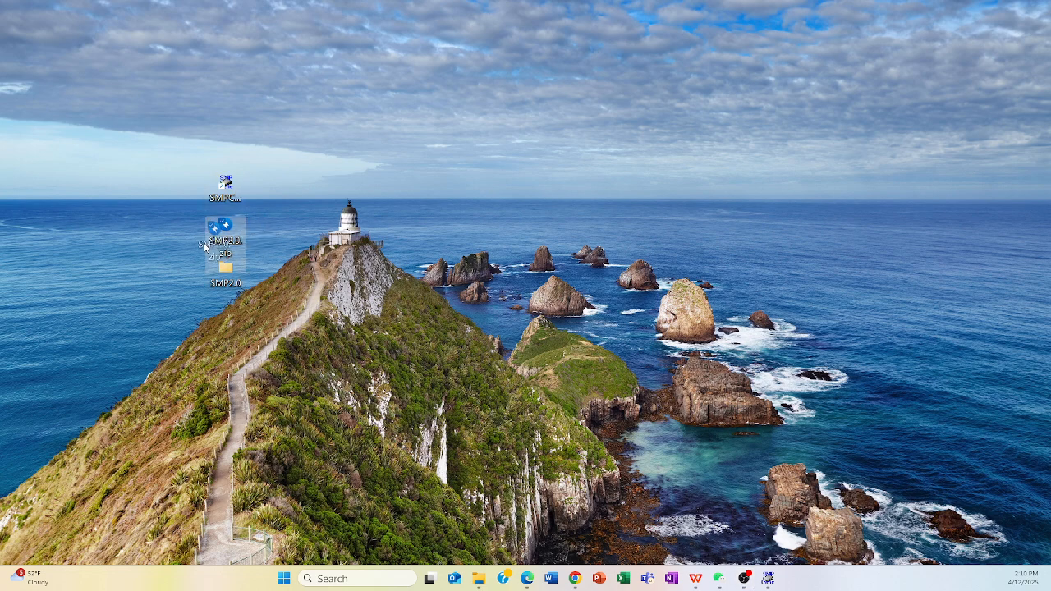
click(224, 287)
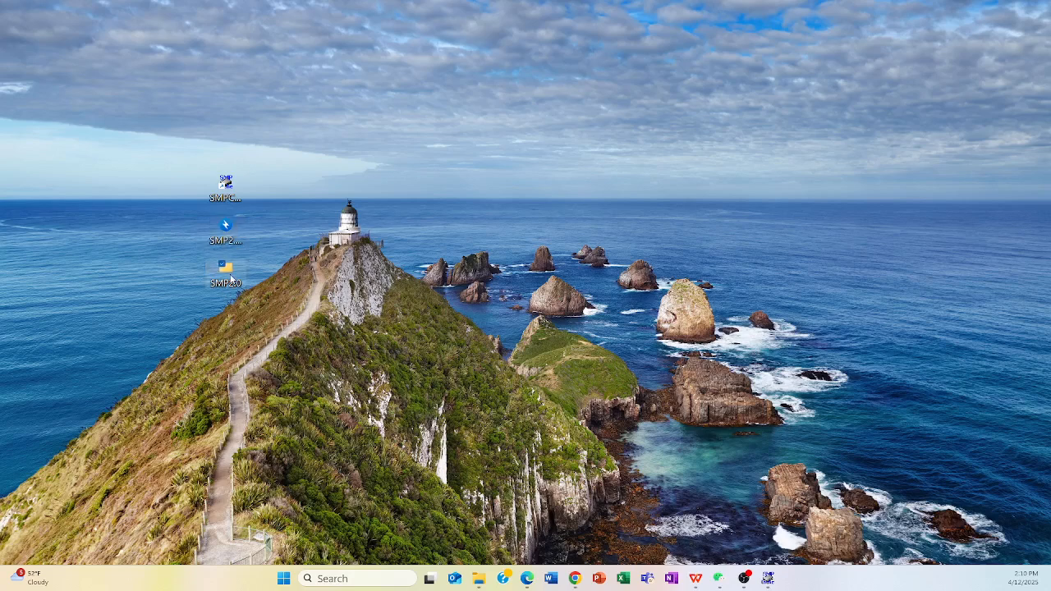
double_click(235, 281)
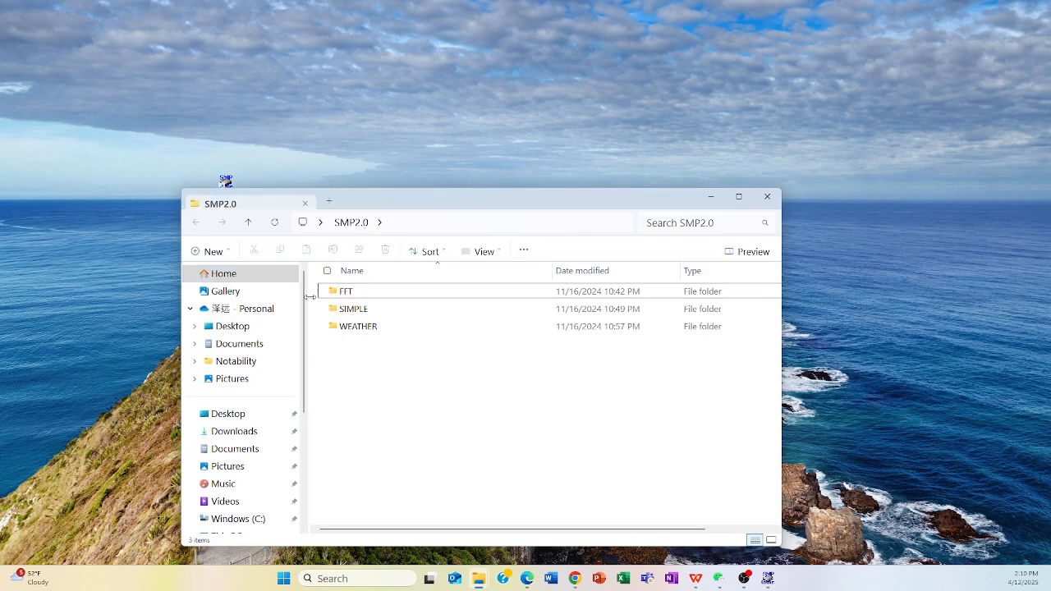
click(392, 325)
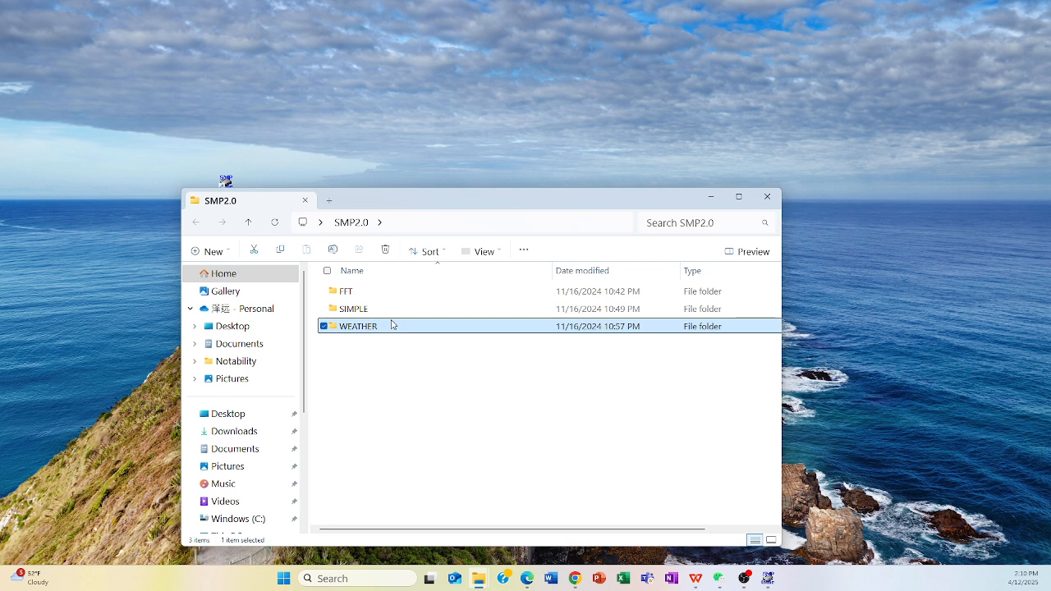
double_click(393, 292)
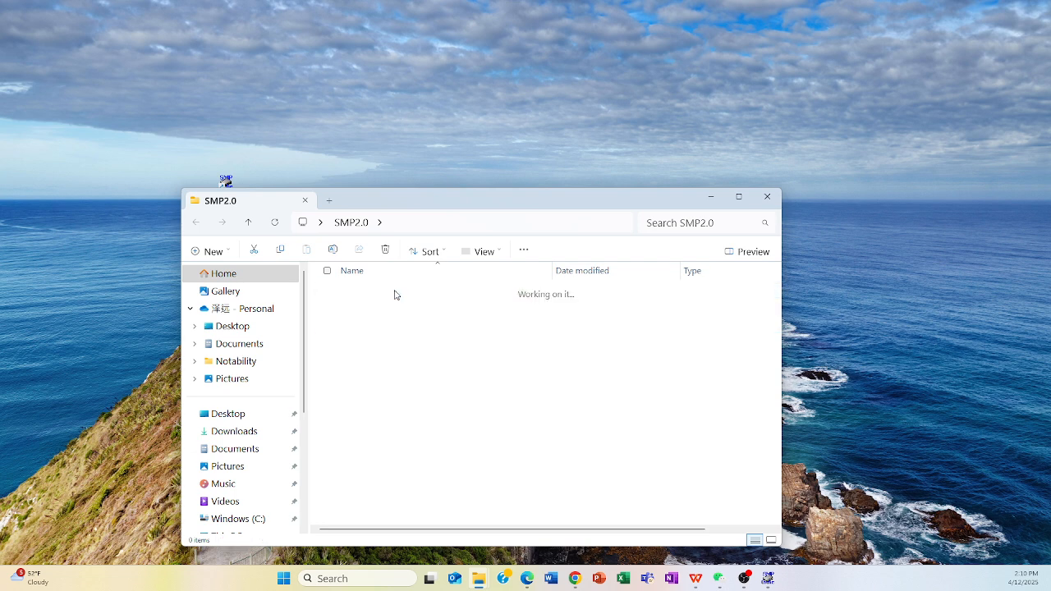
Step: Open the FFT8 folder and look over its set of .prg memory trace files
click(399, 308)
click(399, 326)
click(399, 344)
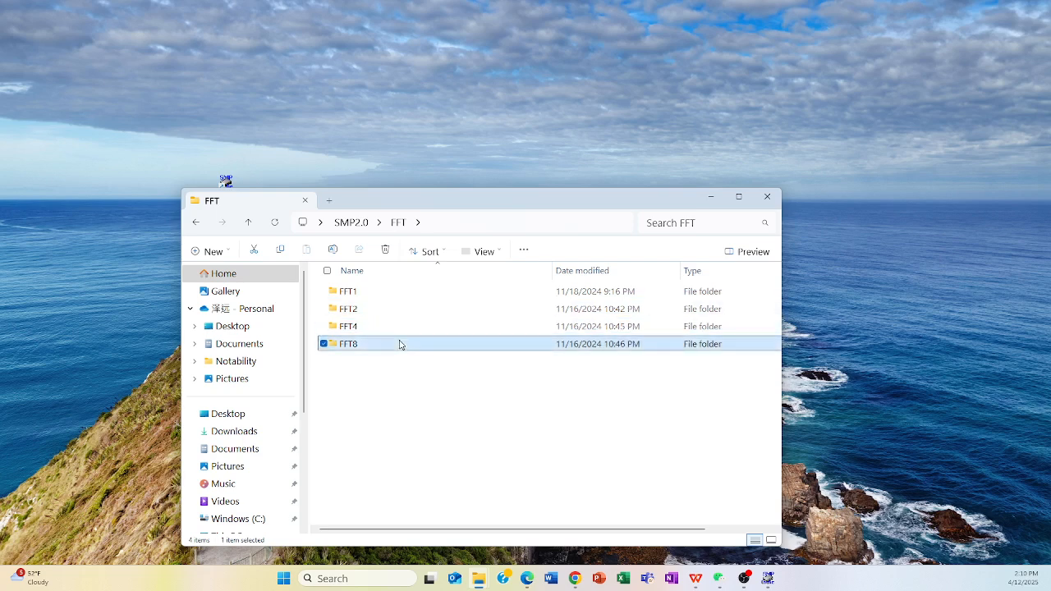
click(397, 309)
click(399, 326)
click(401, 343)
double_click(402, 345)
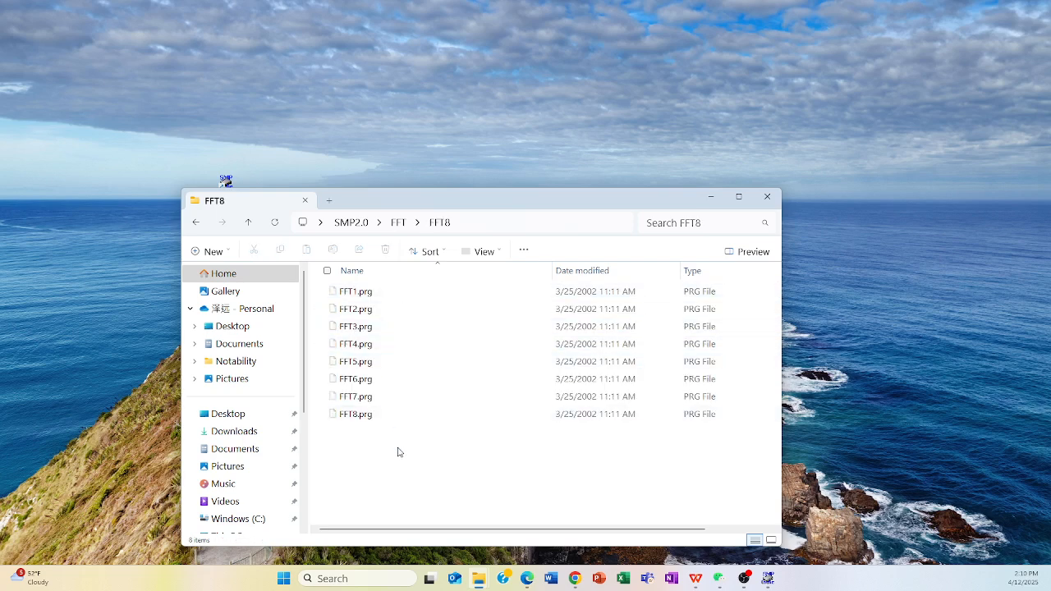
drag(397, 452, 340, 281)
click(451, 464)
drag(429, 465, 376, 289)
click(417, 456)
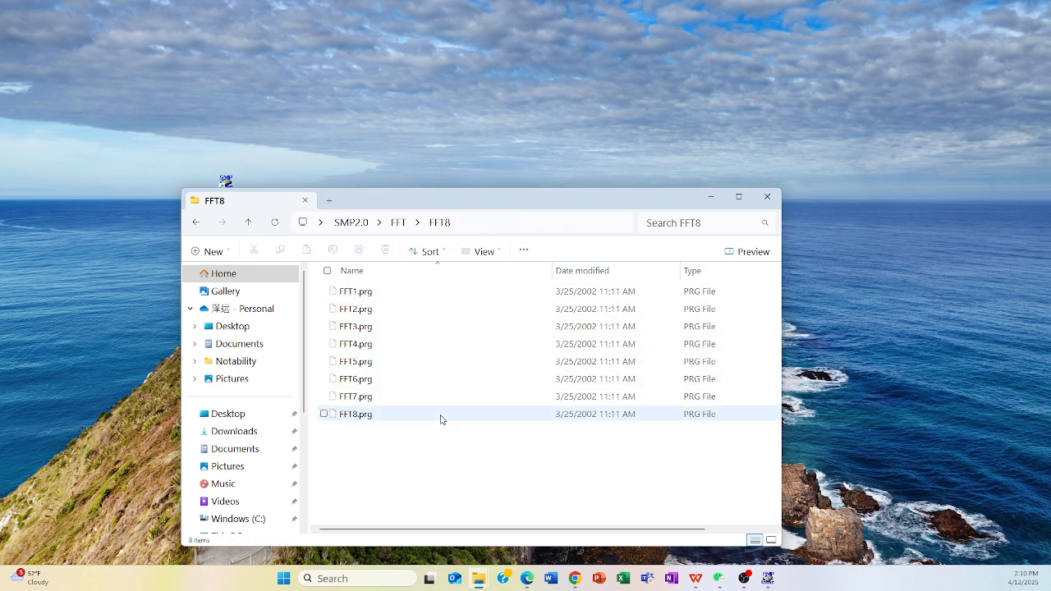
Step: Look over the trace files in the FFT4 folder, return to the FFT folder and minimize the file window
key(BackSpace)
double_click(383, 326)
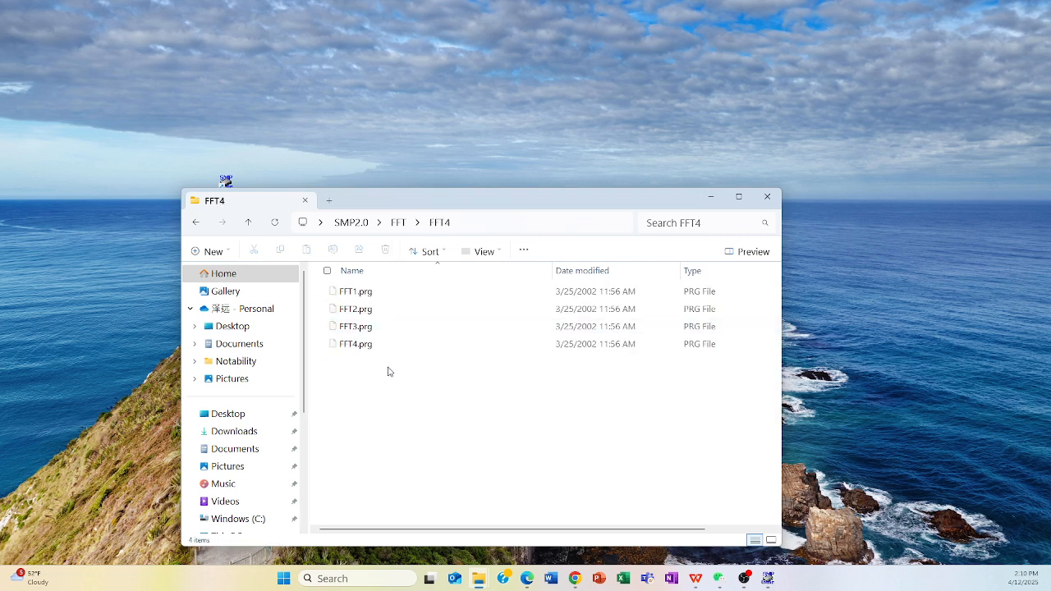
drag(389, 372, 363, 289)
click(393, 406)
key(BackSpace)
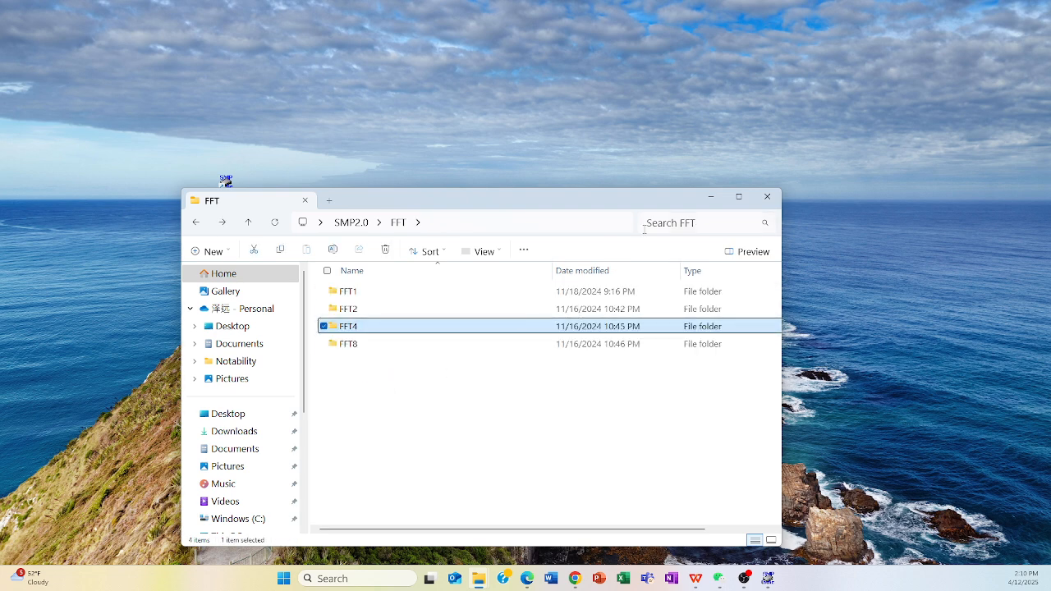
click(711, 199)
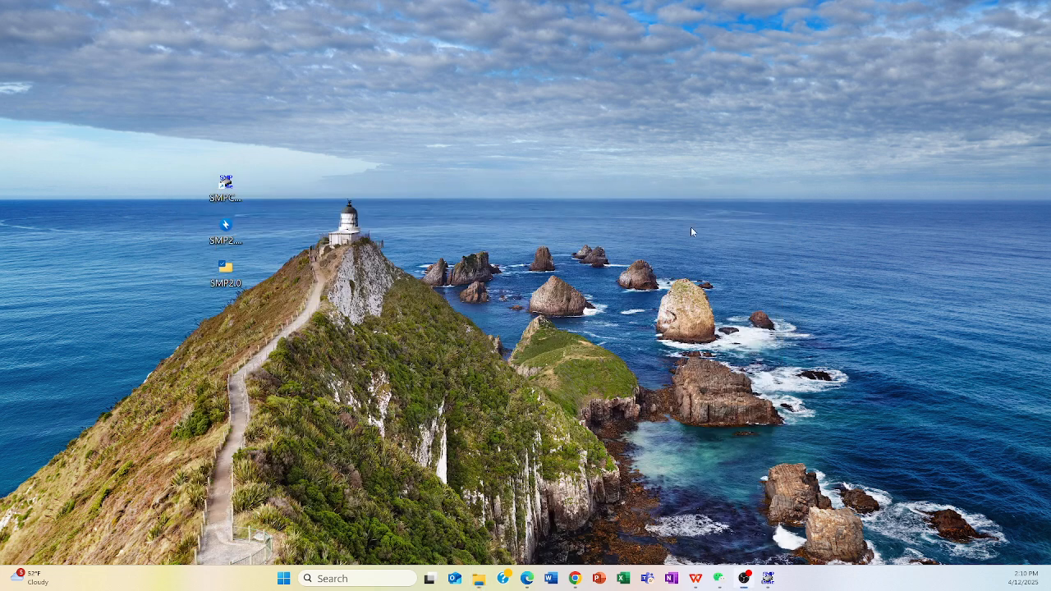
Step: Switch to HW8.docx in WPS Office and examine the Task 1 configuration in the task table, including its number of processors
click(695, 579)
scroll(542, 378, down, 8)
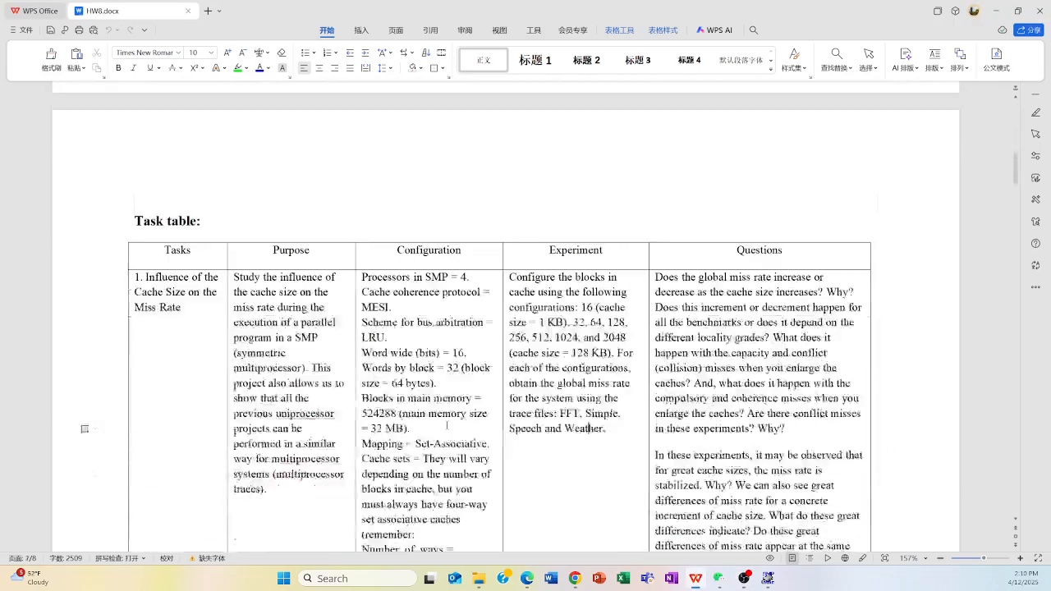
scroll(588, 334, up, 10)
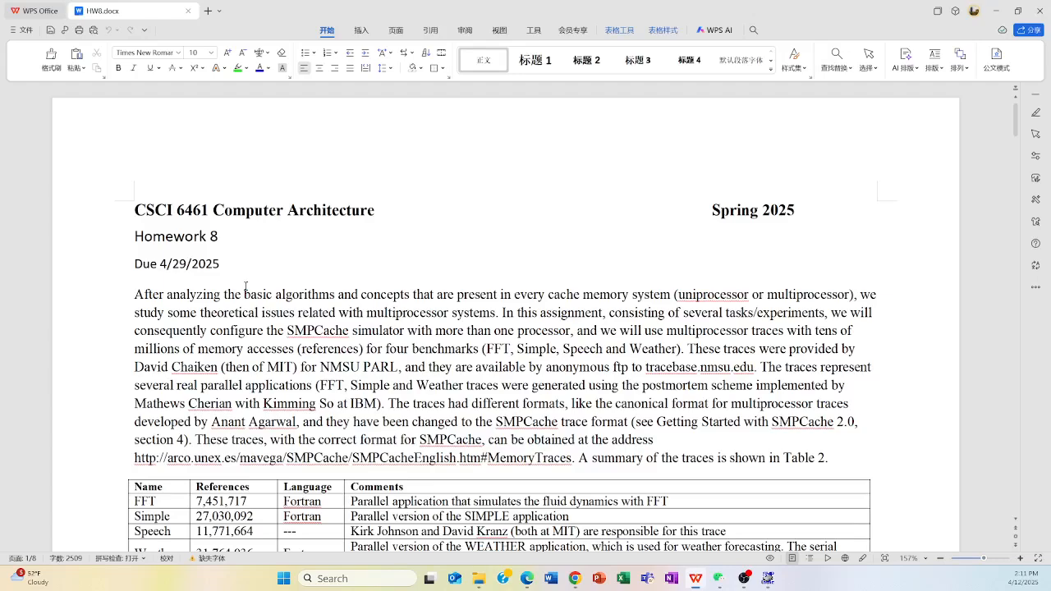
scroll(245, 287, down, 8)
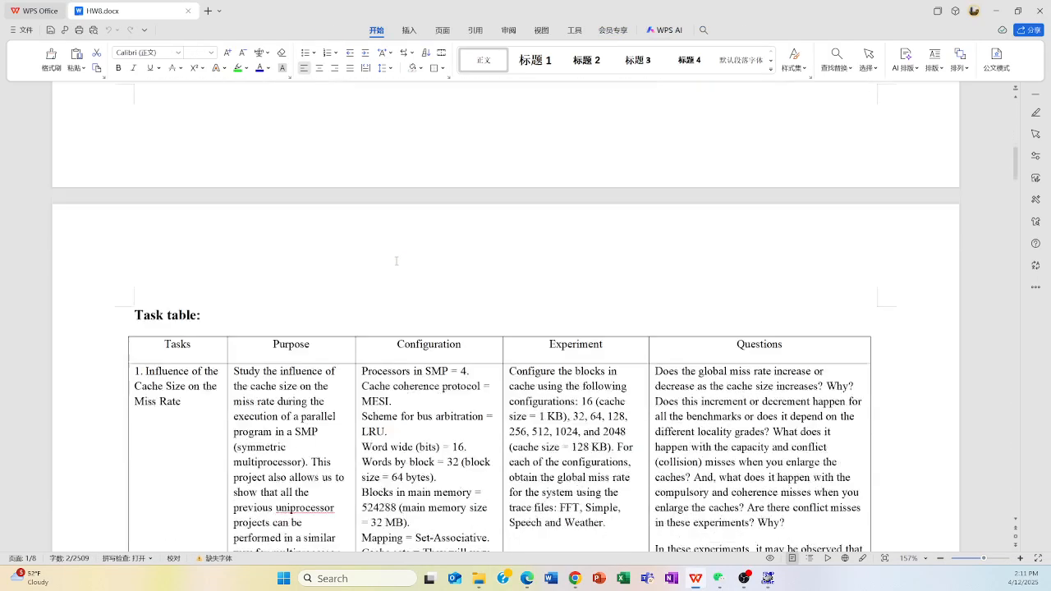
scroll(396, 262, down, 2)
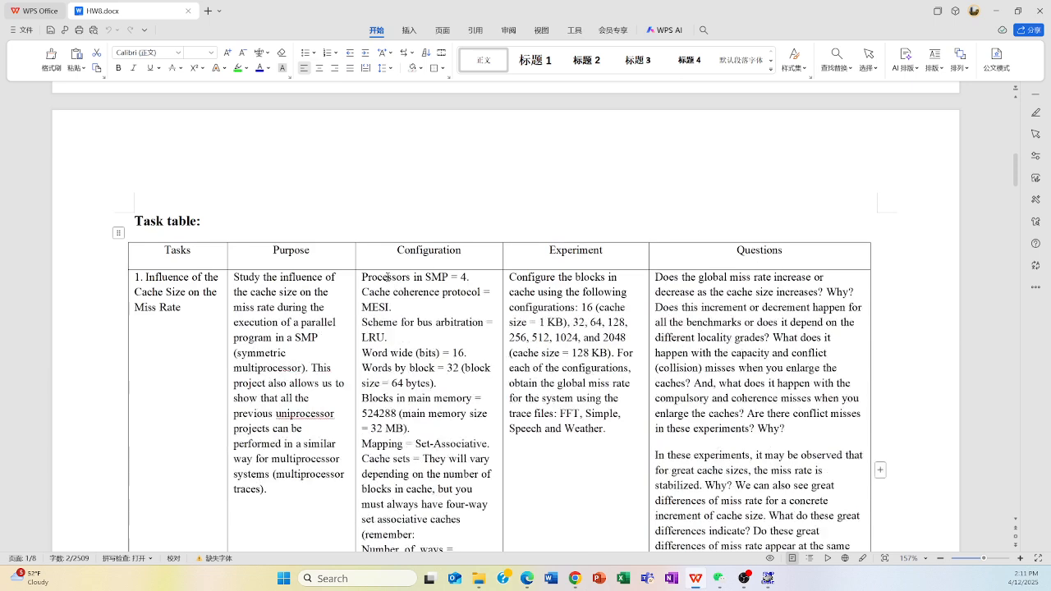
click(473, 276)
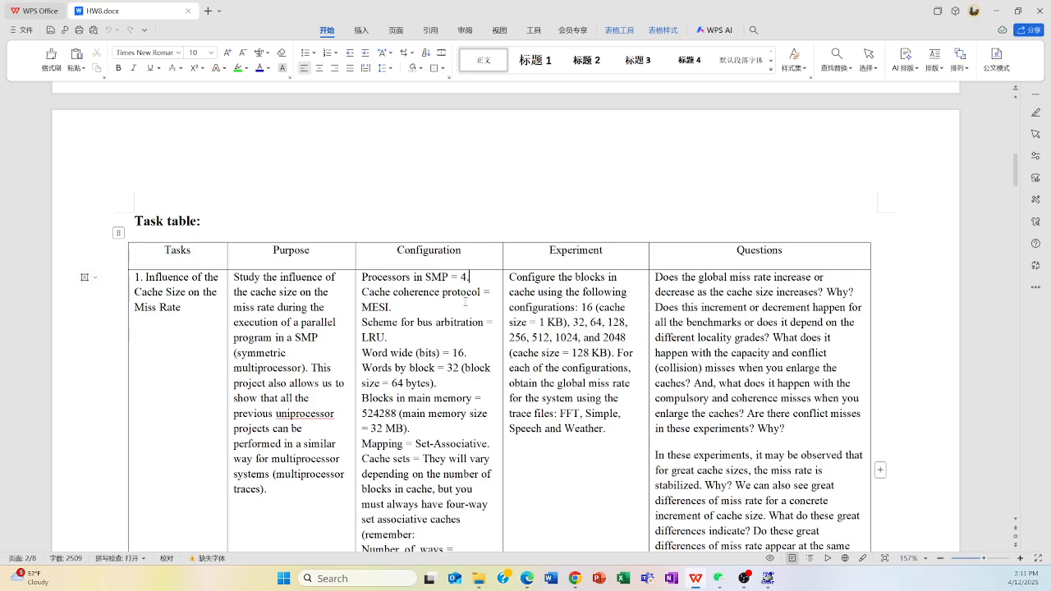
Step: Read through the remaining tasks in the homework table, comparing the processor settings up to Task 6
scroll(465, 302, down, 20)
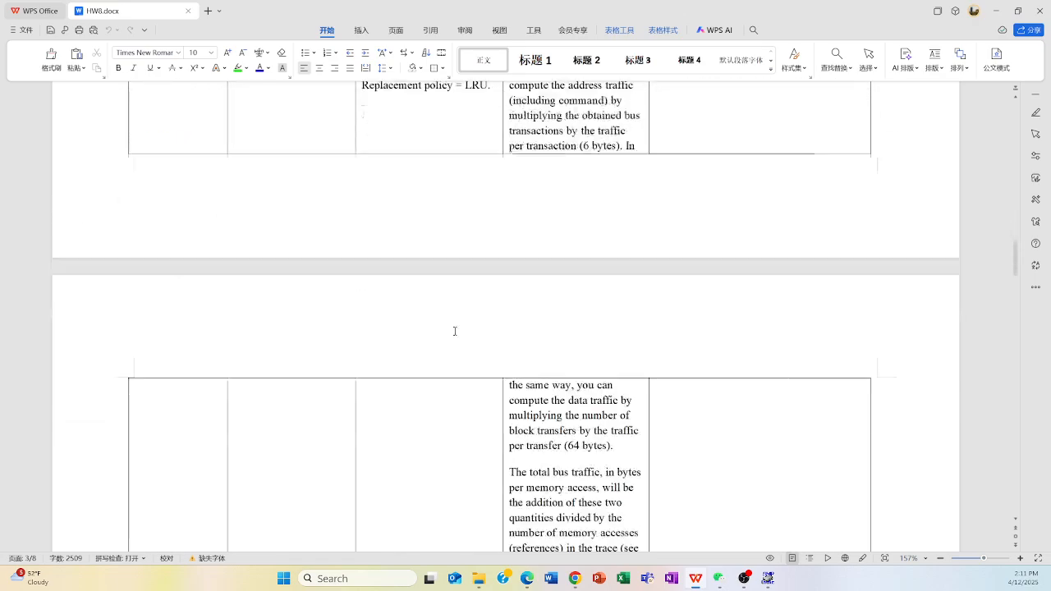
scroll(454, 331, down, 15)
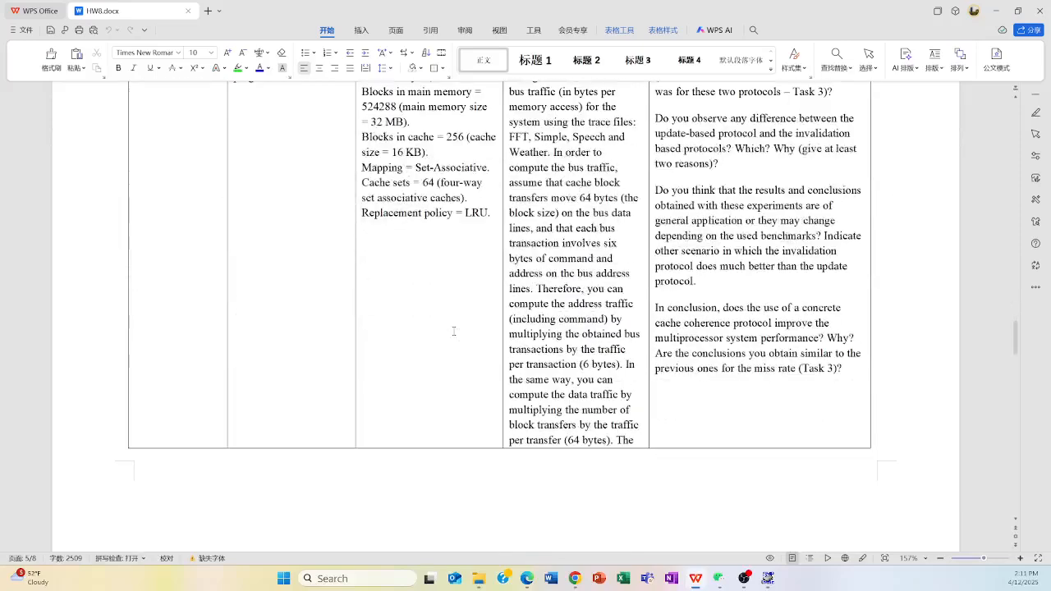
scroll(453, 331, up, 2)
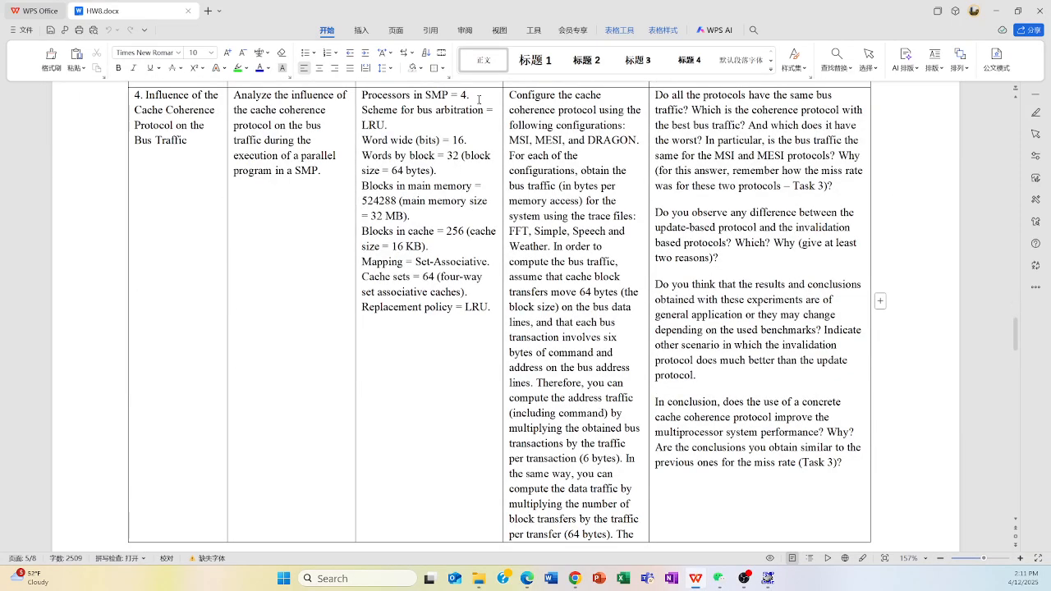
scroll(448, 256, down, 10)
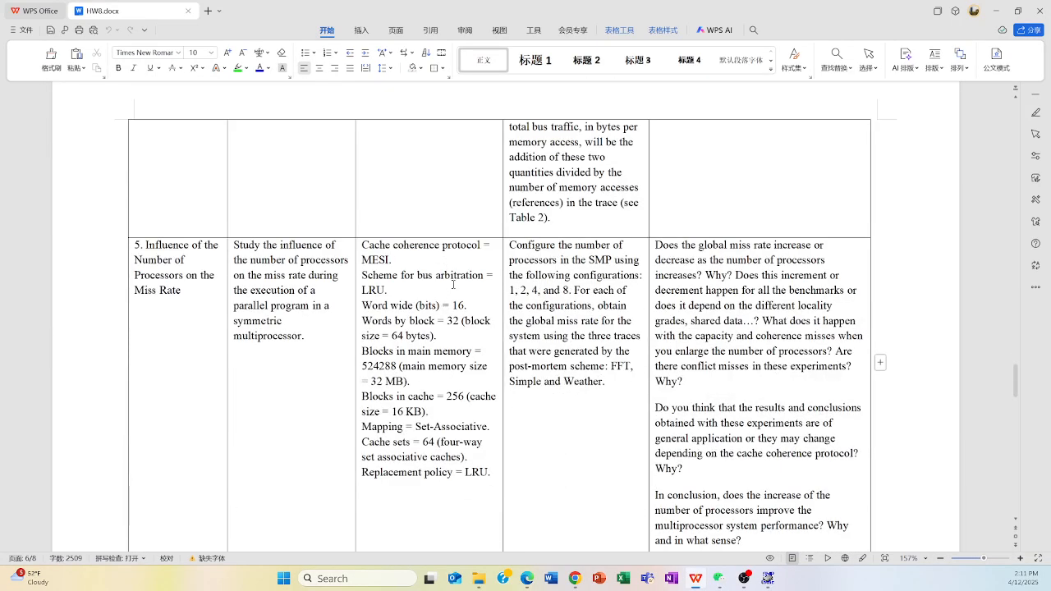
scroll(453, 284, down, 10)
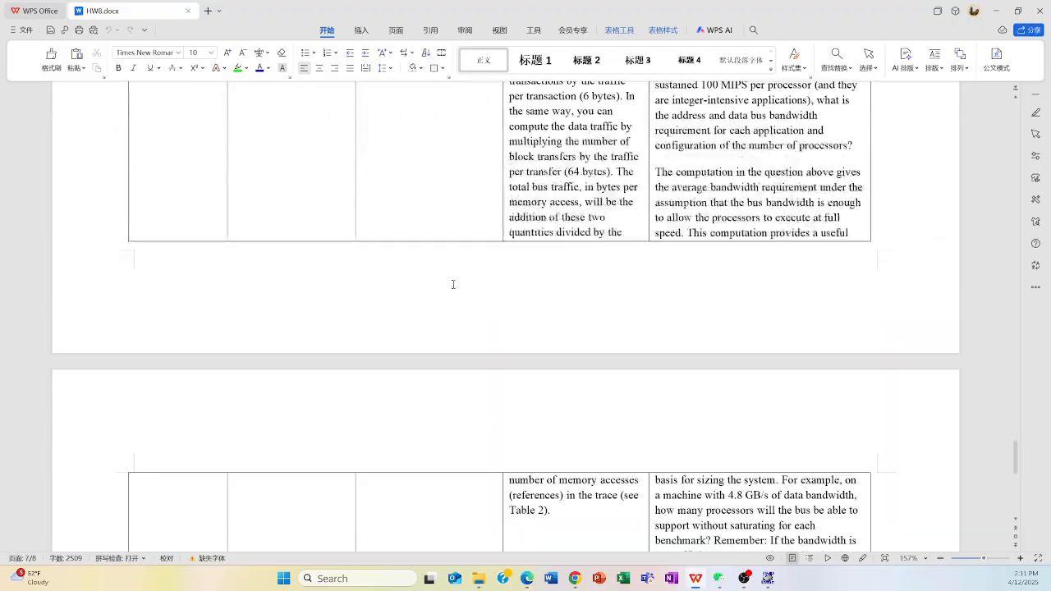
scroll(453, 285, up, 10)
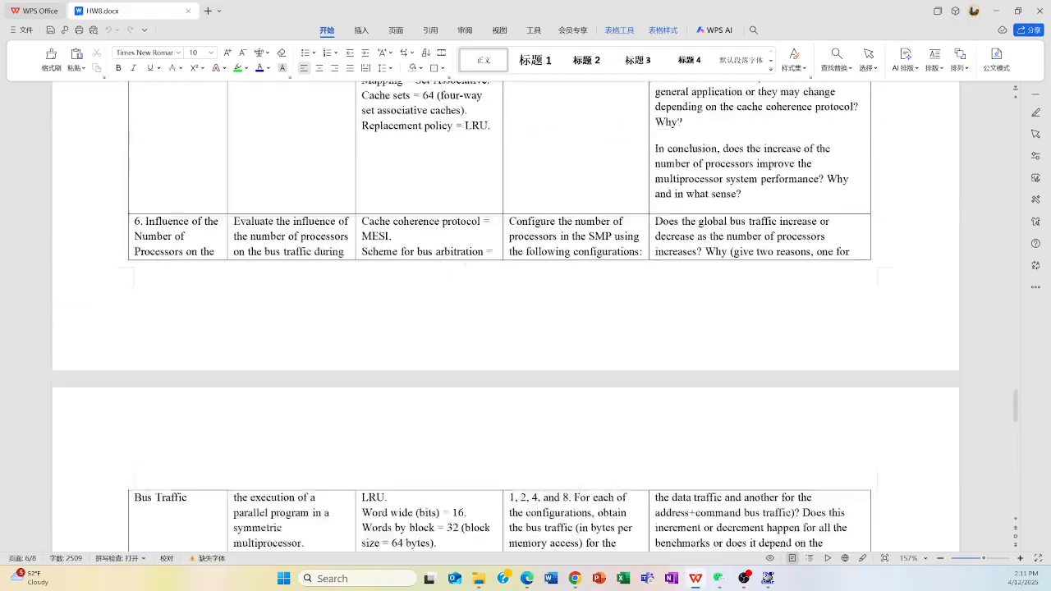
scroll(571, 276, up, 5)
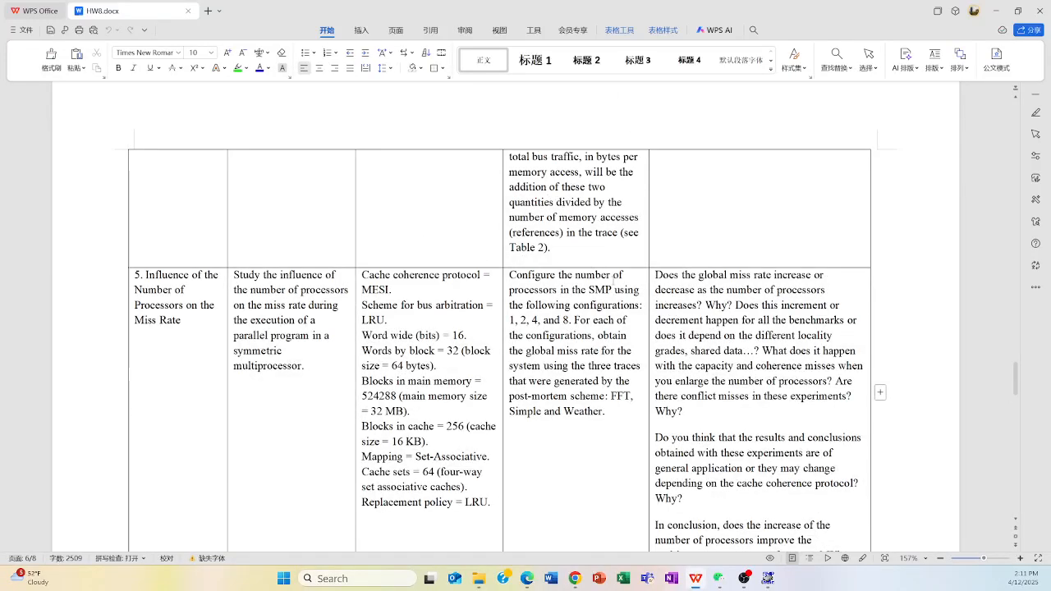
Step: Examine the processor counts required by Task 5's experiment and compare them with the earlier cache size and coherence protocol tasks
click(505, 276)
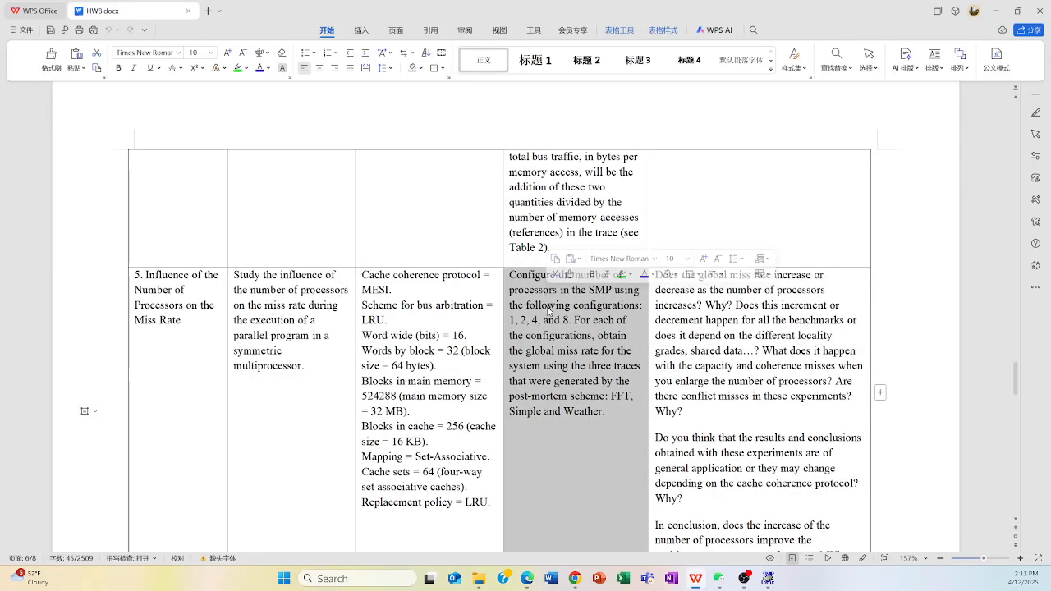
click(523, 322)
click(549, 320)
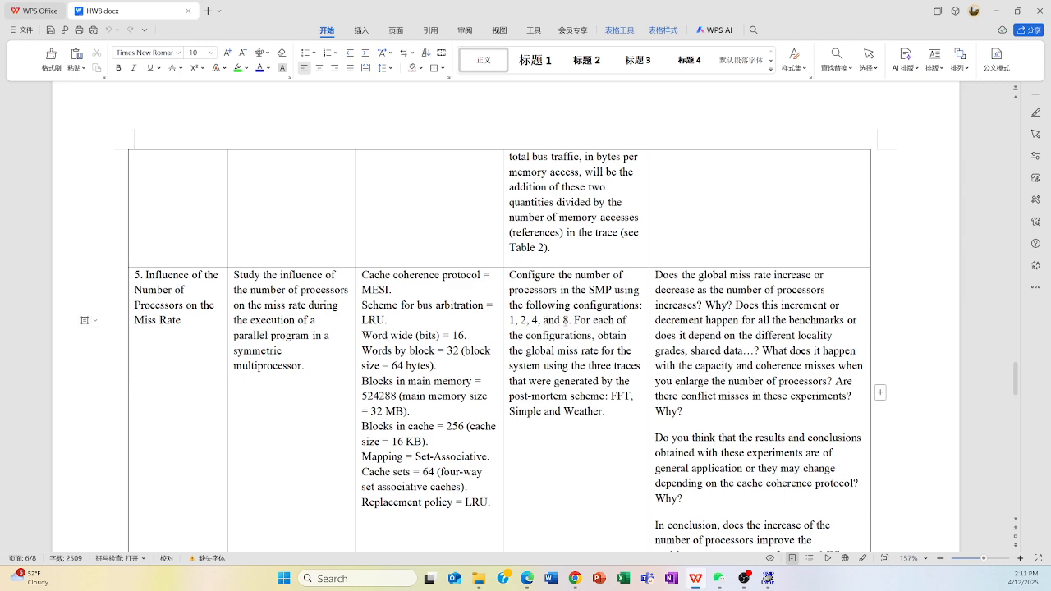
click(564, 322)
scroll(575, 397, up, 20)
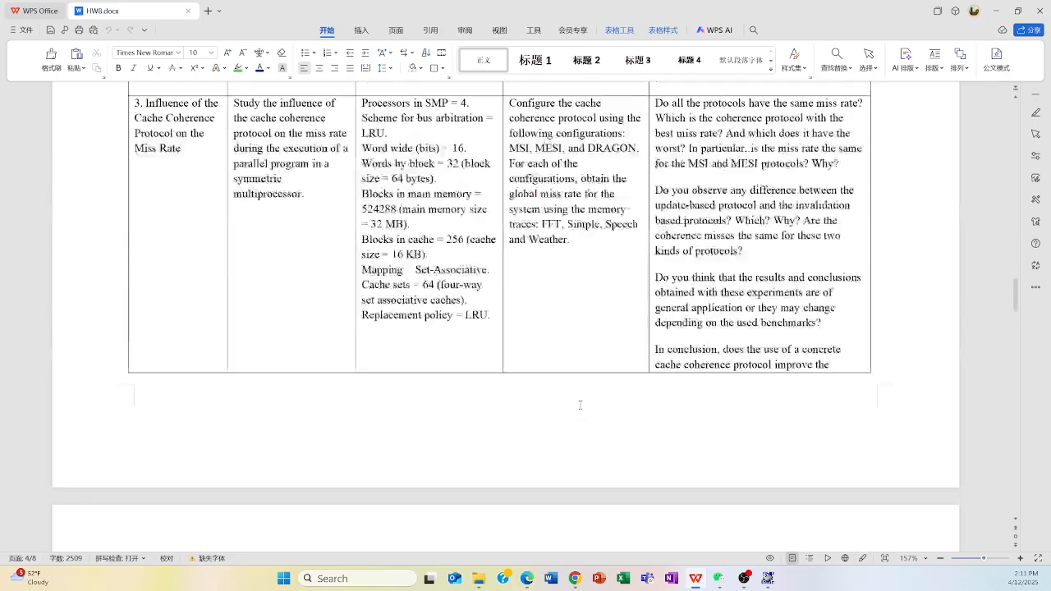
scroll(580, 404, up, 10)
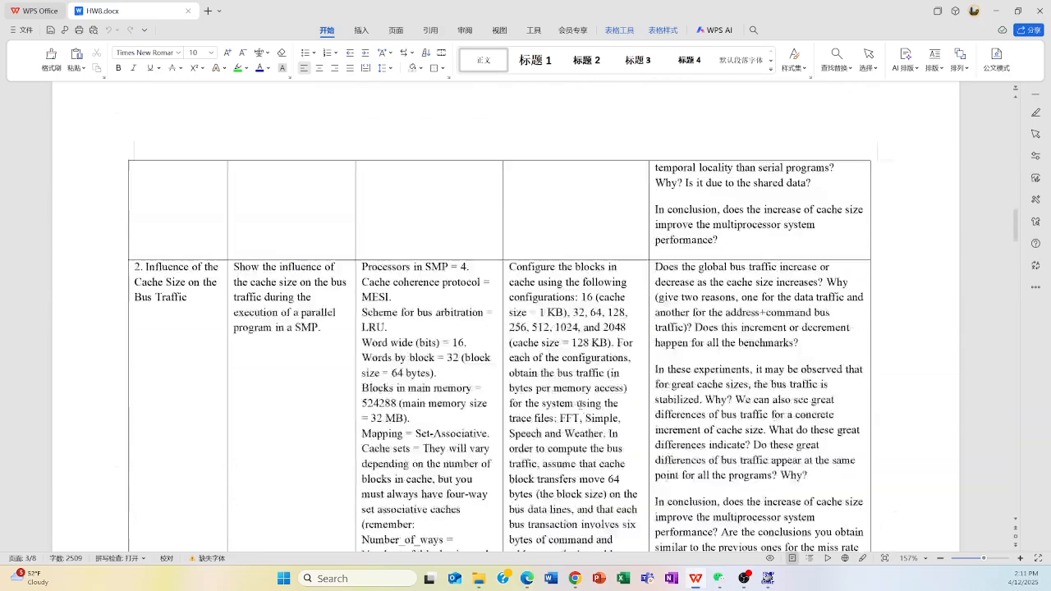
scroll(574, 395, down, 15)
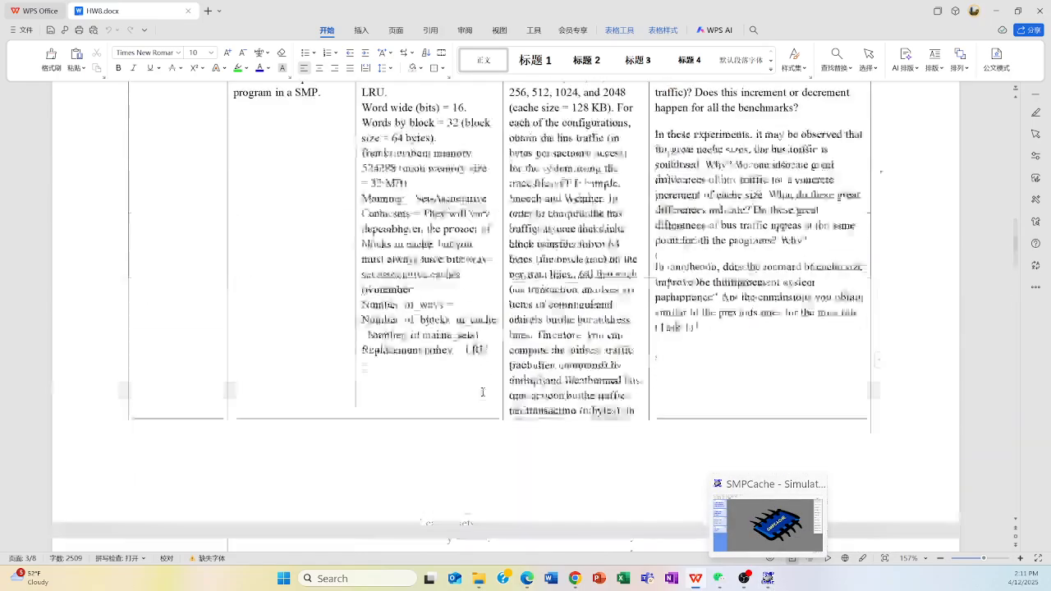
scroll(484, 390, down, 10)
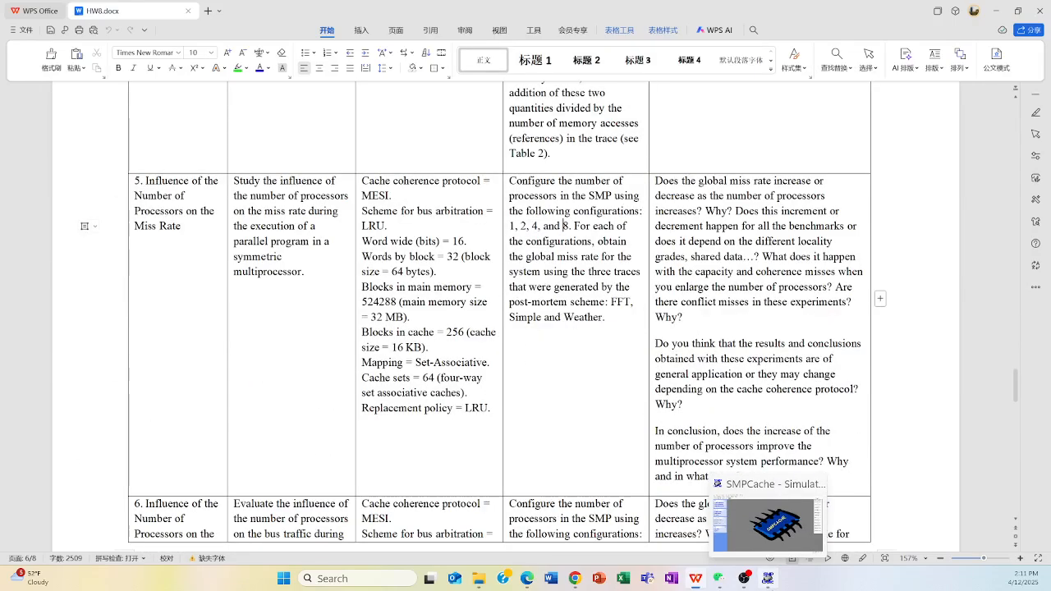
Step: Switch to SMPCache, restore its window from full screen and move it aside to uncover the homework document
click(767, 578)
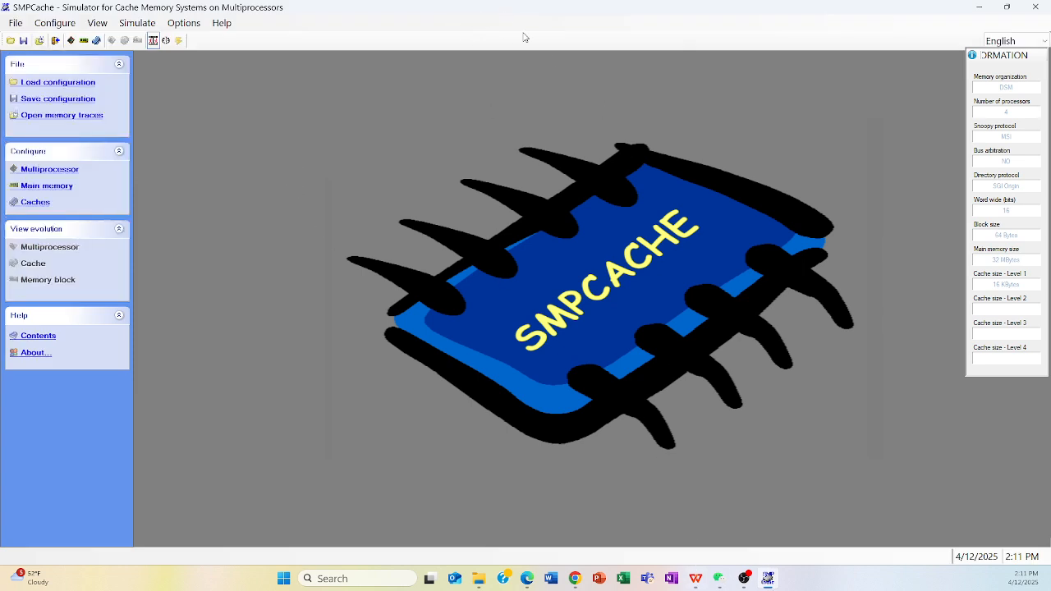
click(1008, 8)
drag(386, 119, 947, 184)
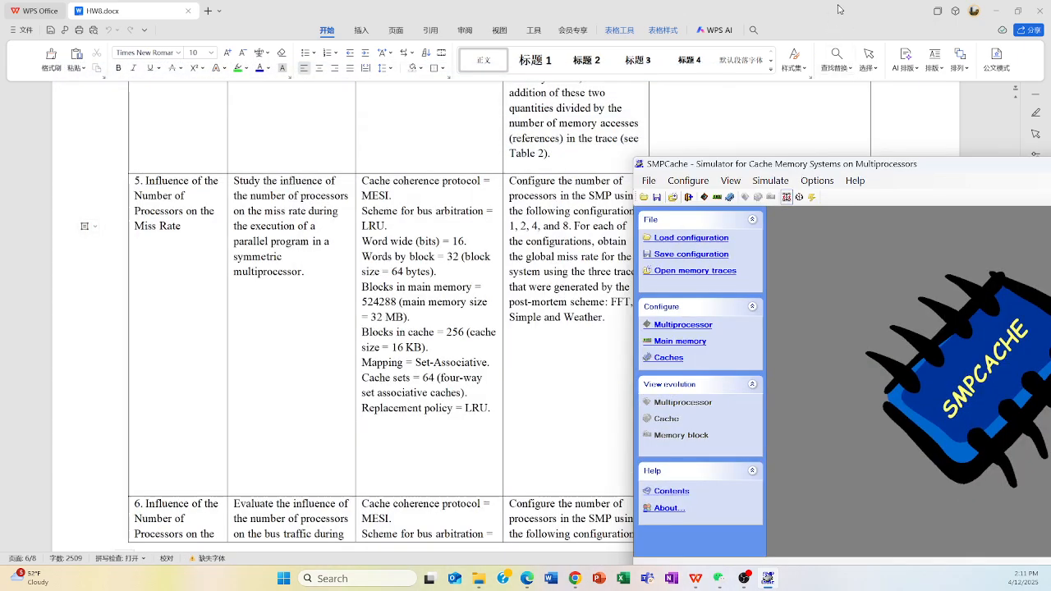
Step: Arrange the homework document and the SMPCache window side by side, with Task 5's Configuration and Experiment columns in view
drag(839, 8, 231, 16)
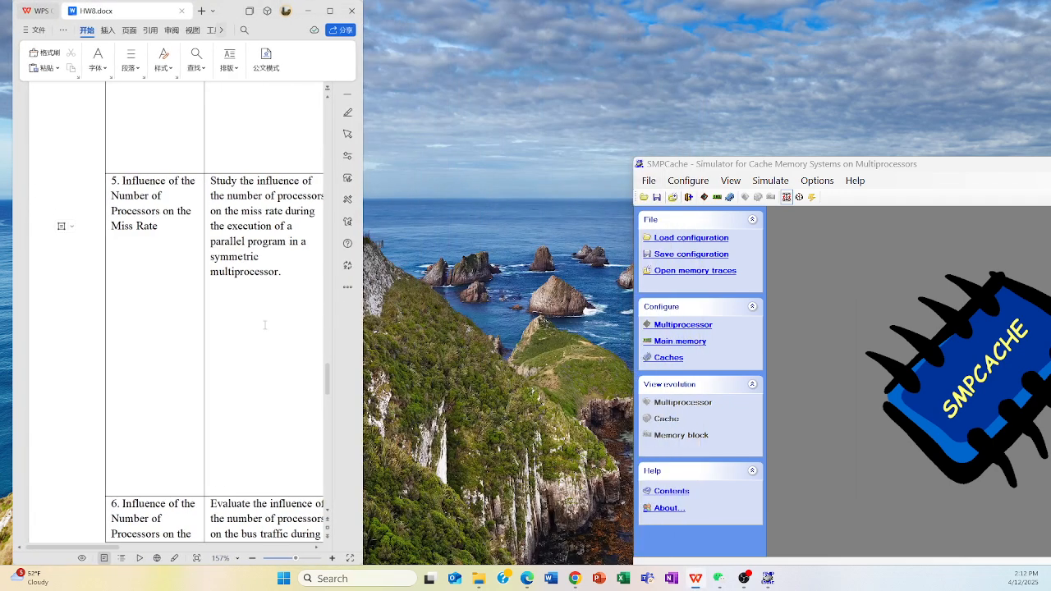
drag(360, 317, 460, 324)
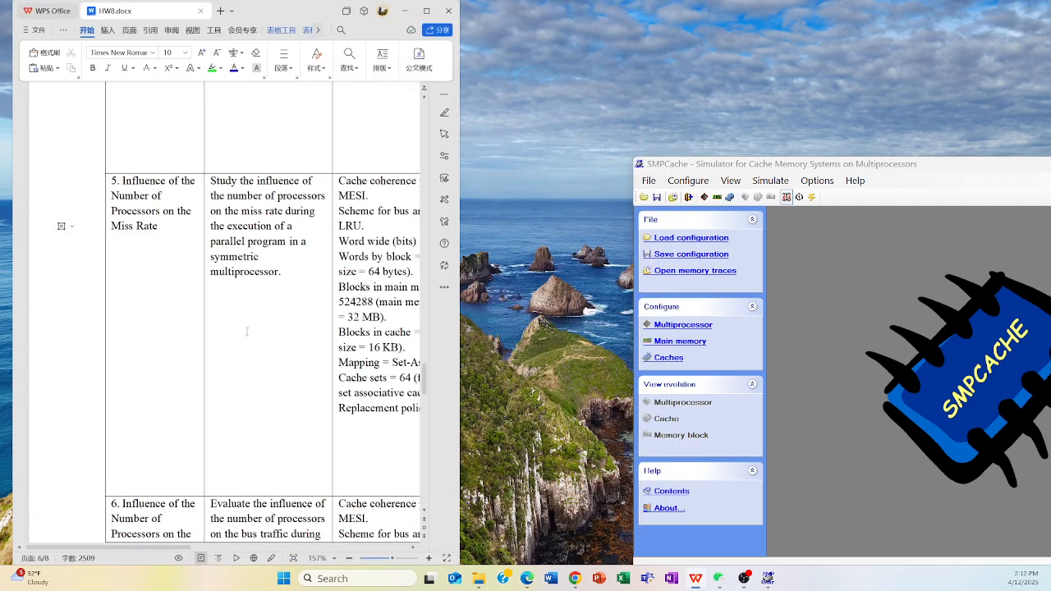
scroll(248, 333, right, 5)
scroll(250, 331, right, 3)
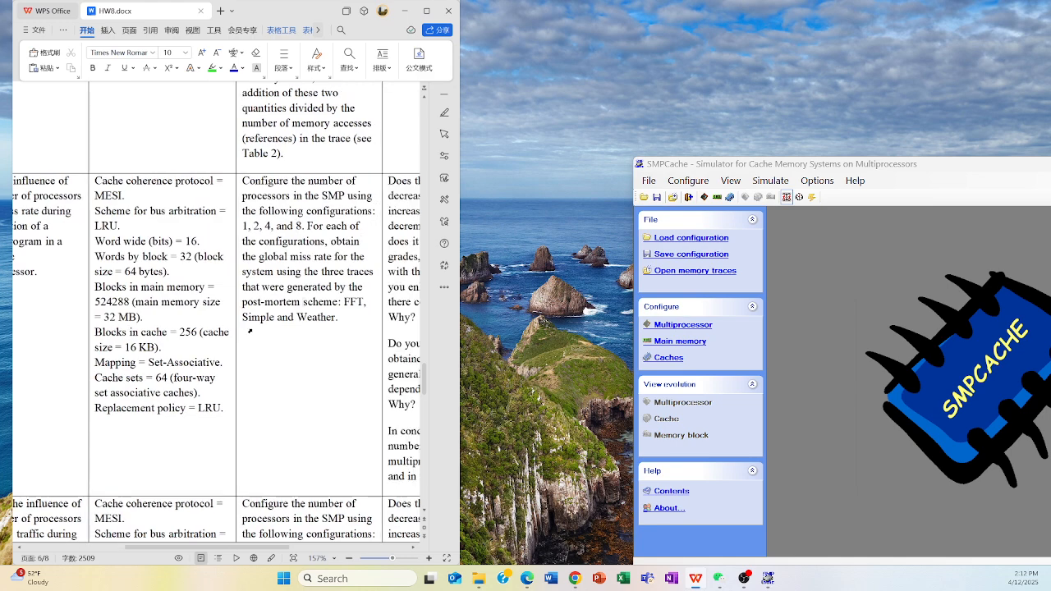
drag(879, 165, 715, 85)
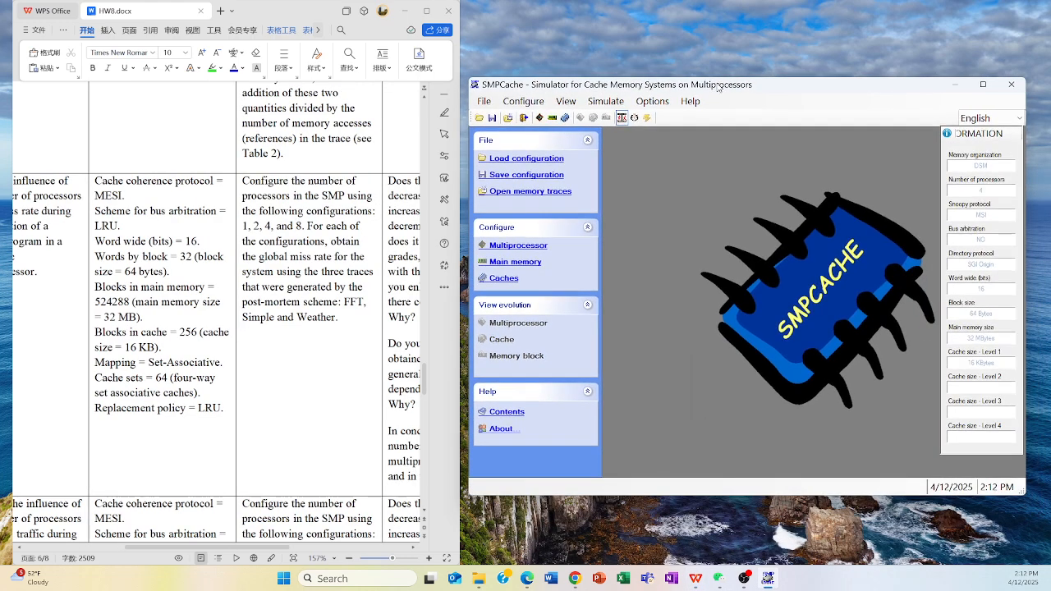
Step: Configure the multiprocessor as SMP with 1 processor, the MESI snoopy protocol and LRU bus arbitration, opening the main memory and cache settings alongside
click(516, 245)
click(516, 262)
click(505, 278)
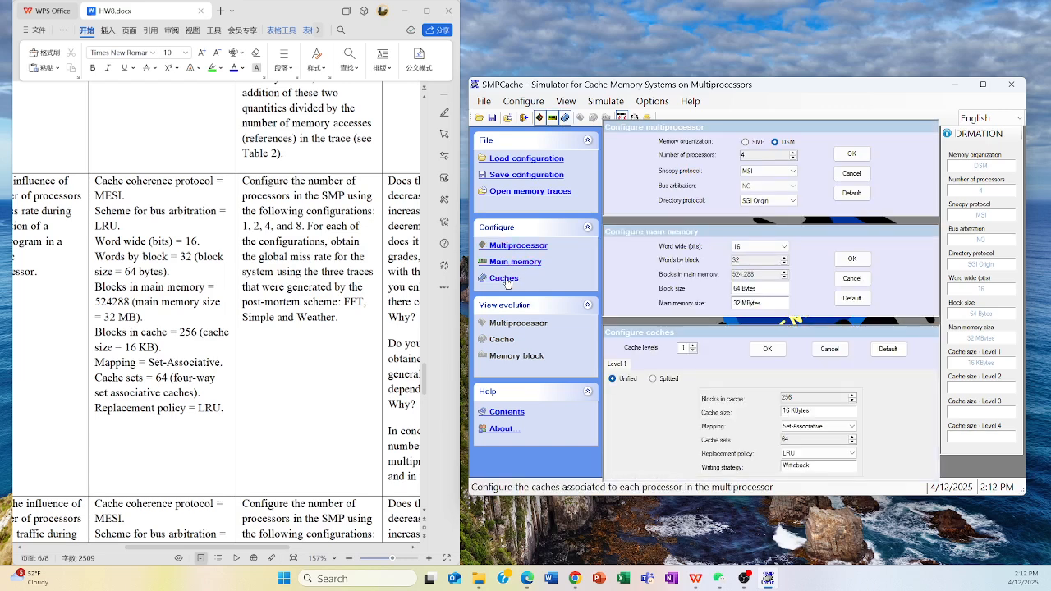
click(754, 143)
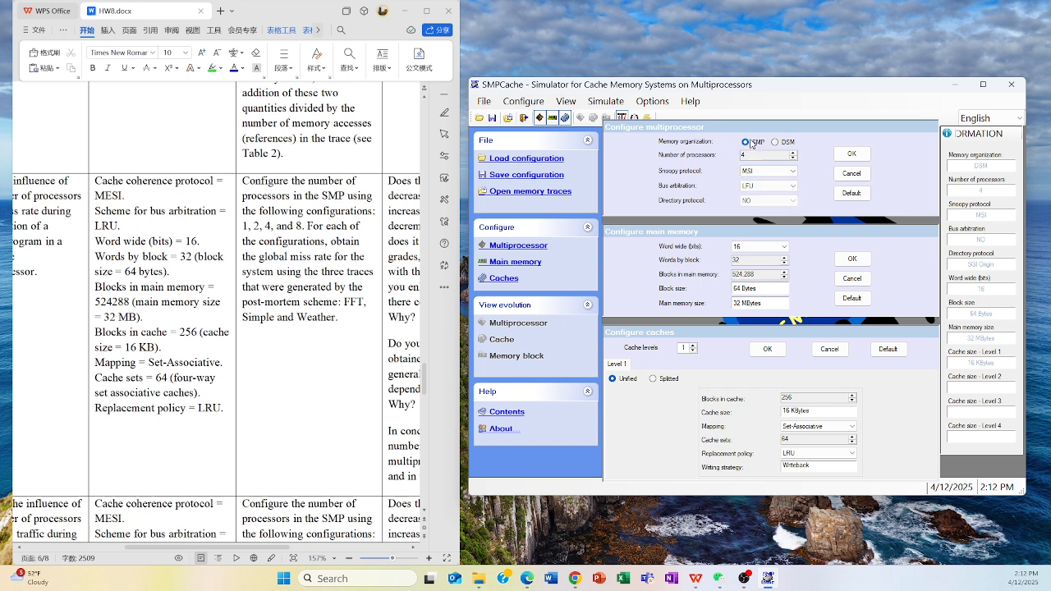
click(766, 171)
click(773, 188)
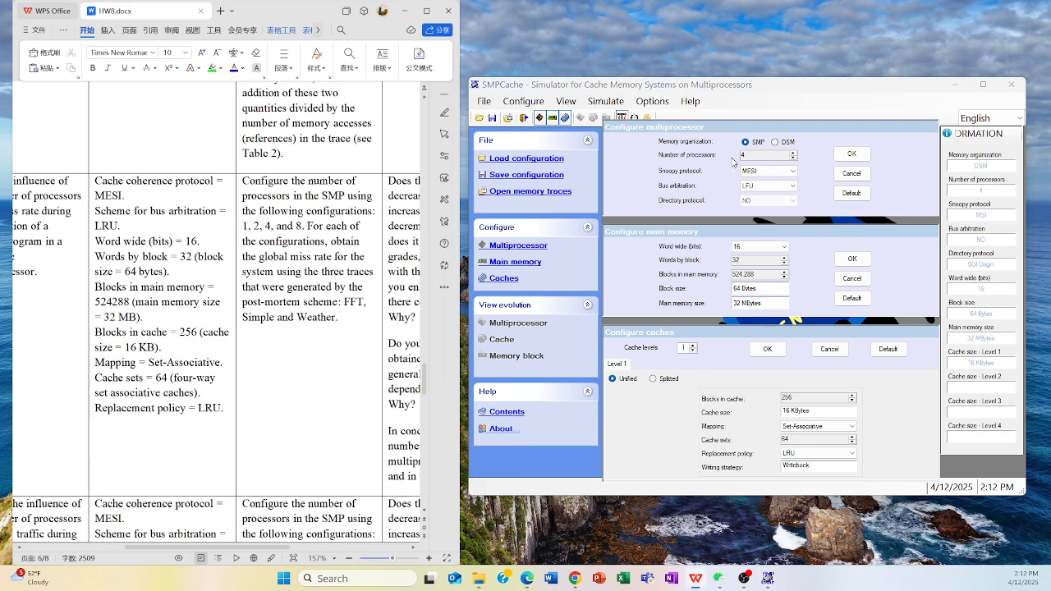
click(794, 158)
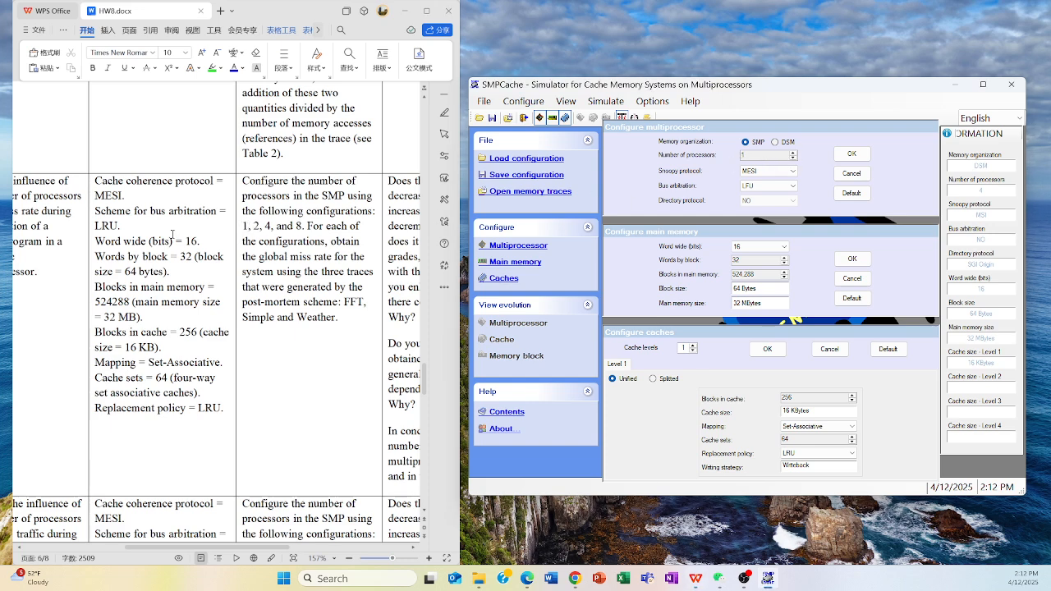
click(772, 186)
click(779, 203)
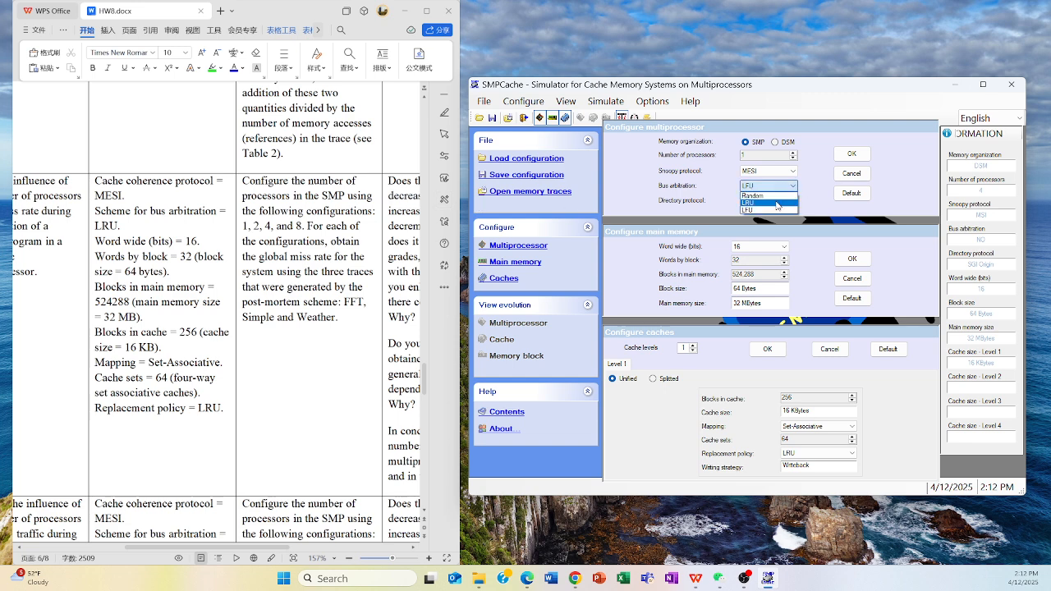
Step: Apply the multiprocessor, main memory and cache settings after checking them against Task 5's configuration
click(854, 157)
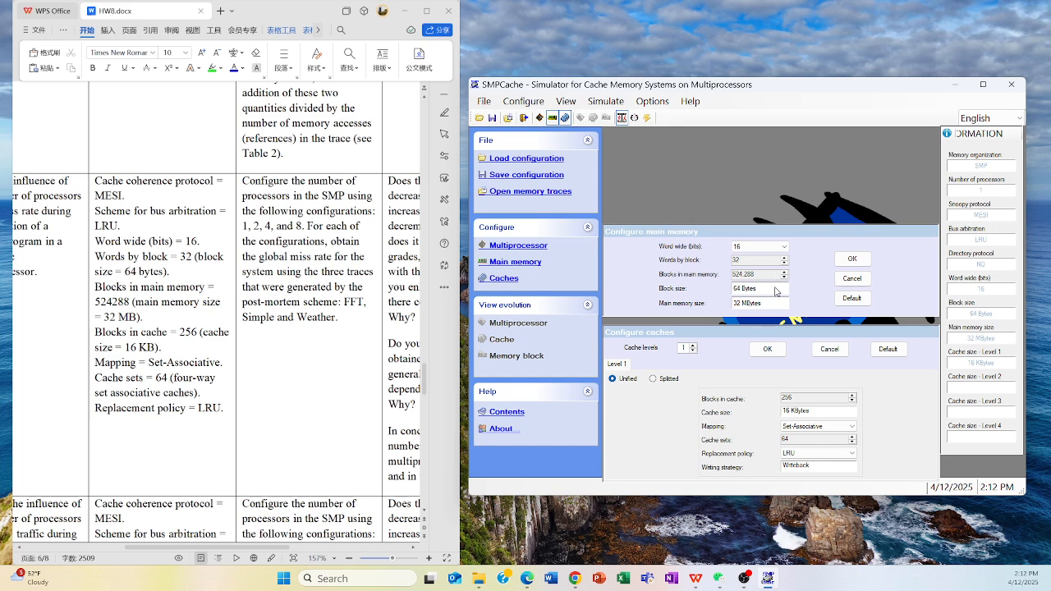
click(854, 261)
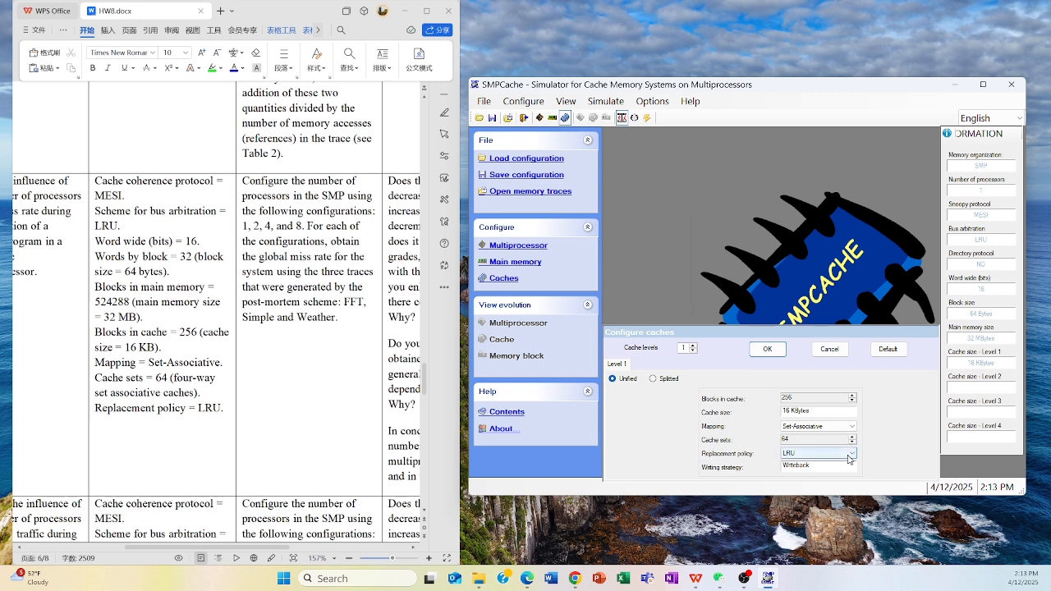
click(767, 349)
Step: Reopen the cache, main memory and multiprocessor settings for review, and accept all three again
click(511, 275)
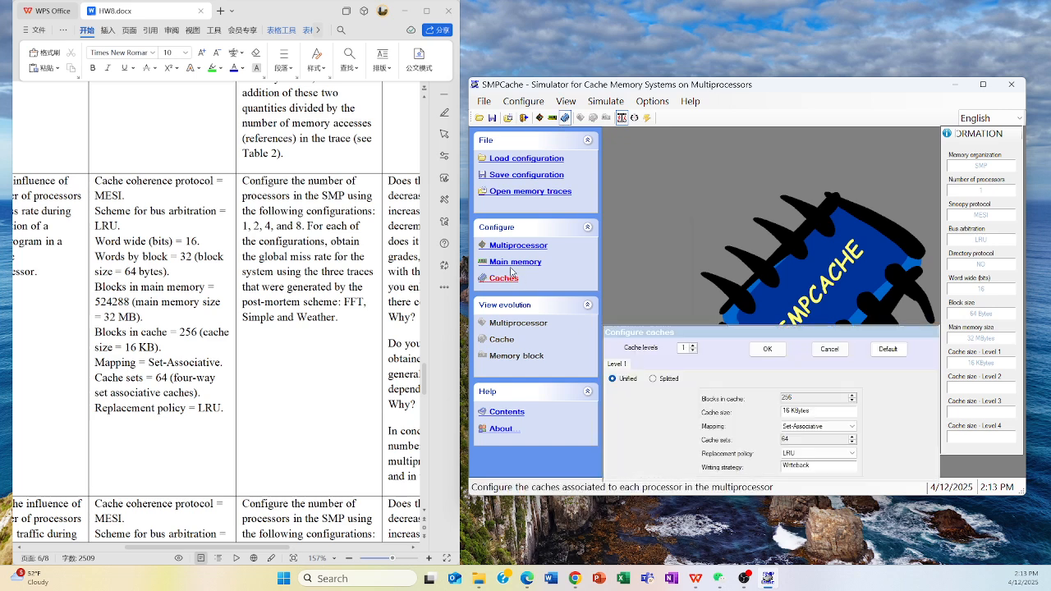
click(515, 261)
click(517, 244)
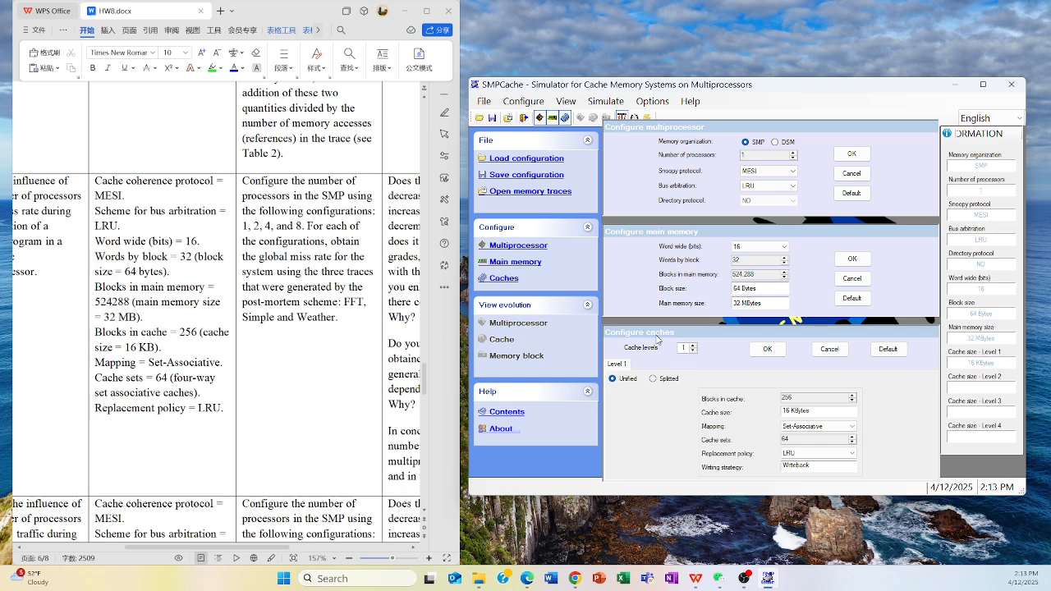
click(651, 190)
click(852, 153)
click(852, 259)
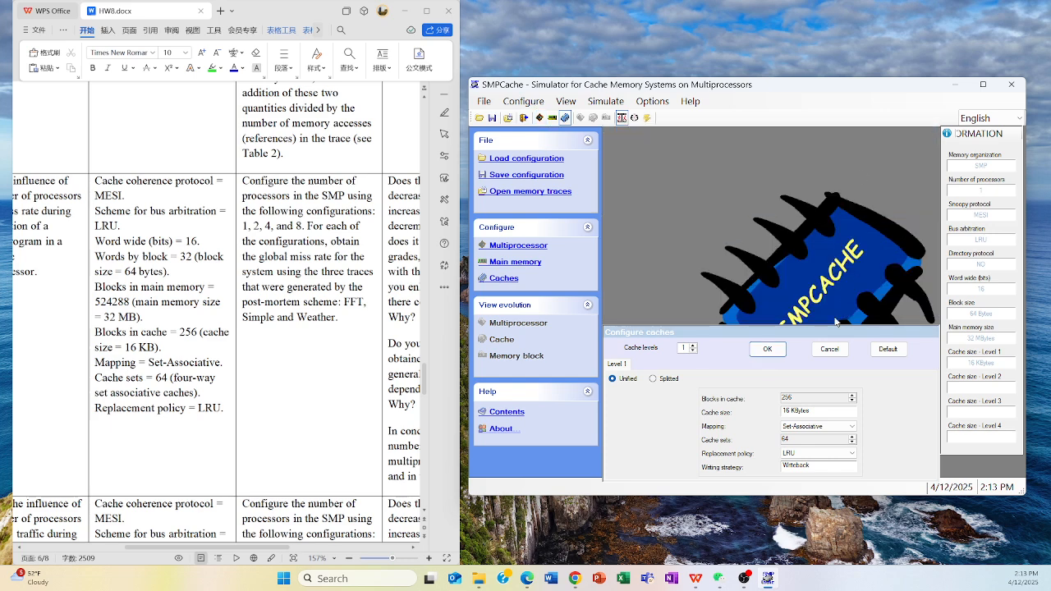
click(767, 350)
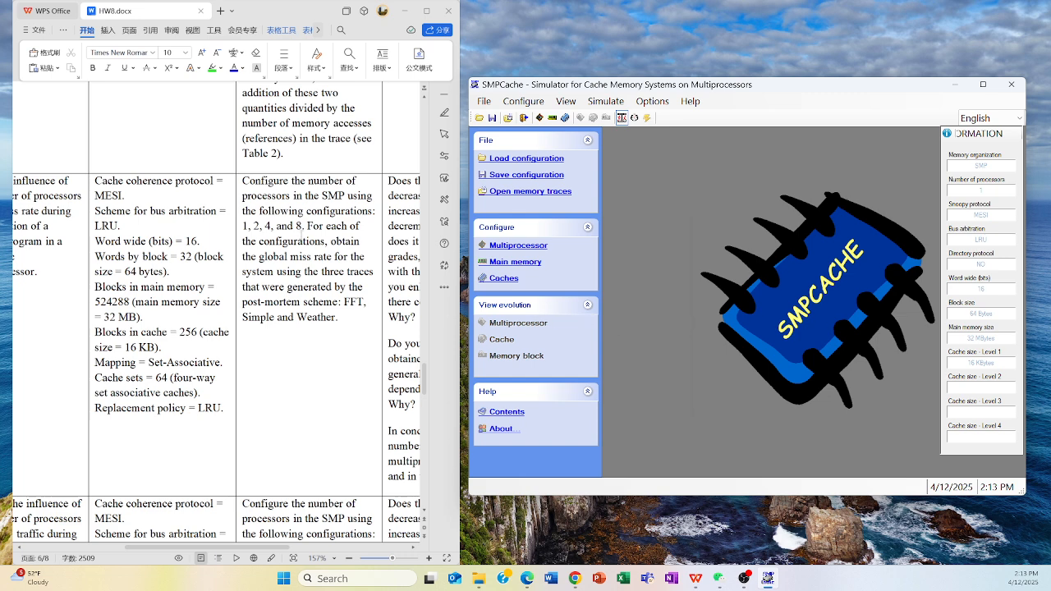
Step: Read Task 5's experiment text on obtaining the global miss rate with the FFT, Simple and Weather traces
drag(307, 226, 321, 264)
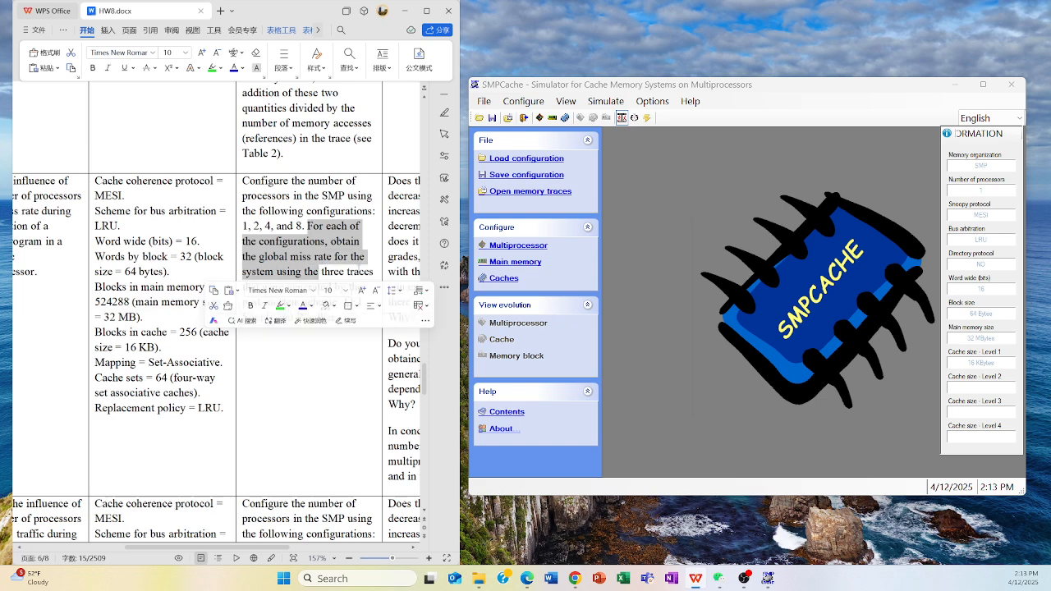
click(359, 271)
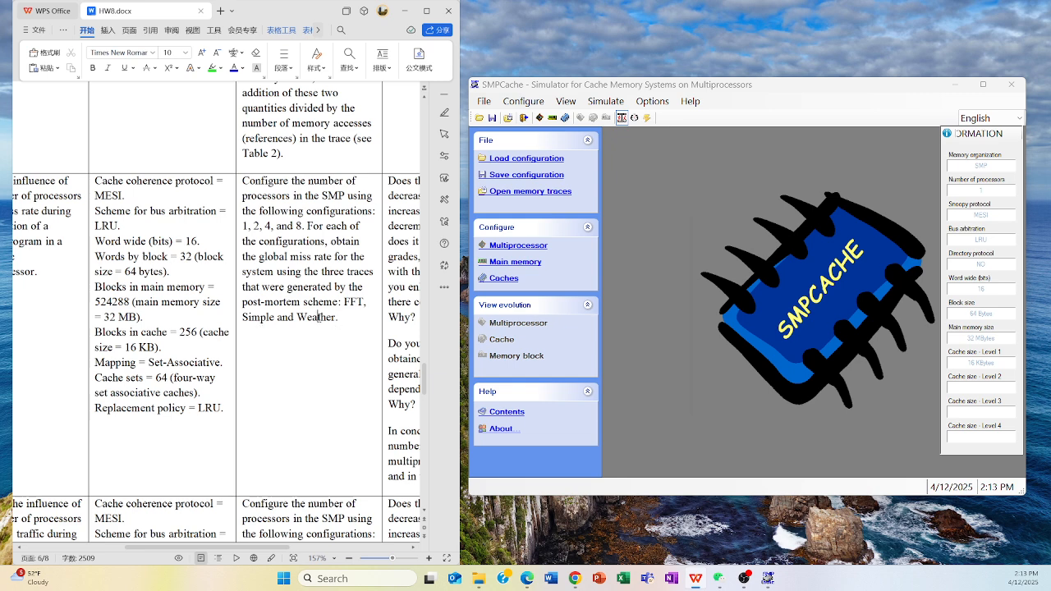
click(673, 303)
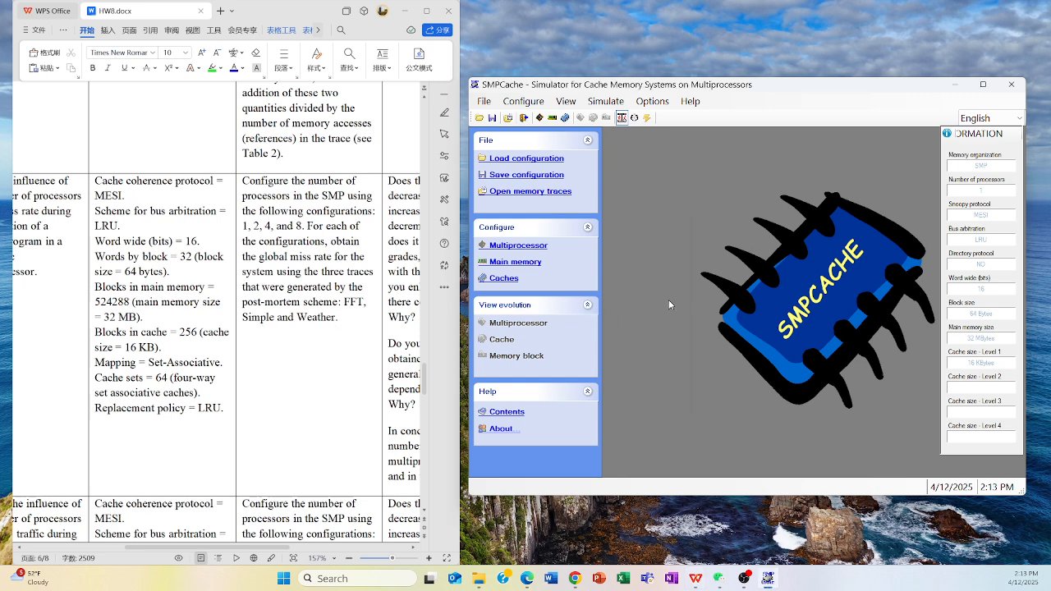
Step: Set the multiprocessor's number of processors to 4 and apply the setting
click(525, 246)
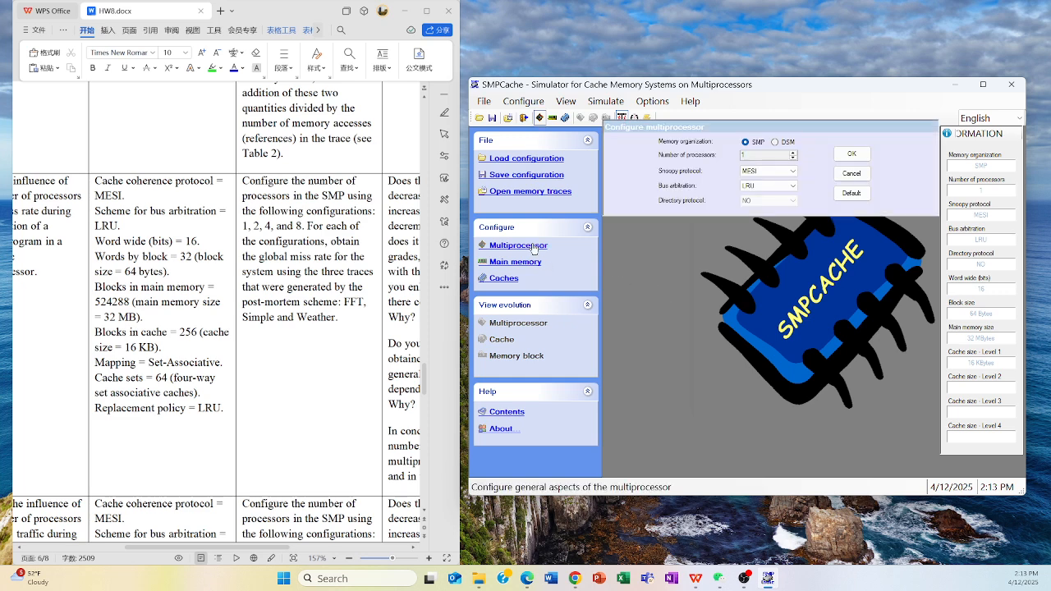
click(793, 154)
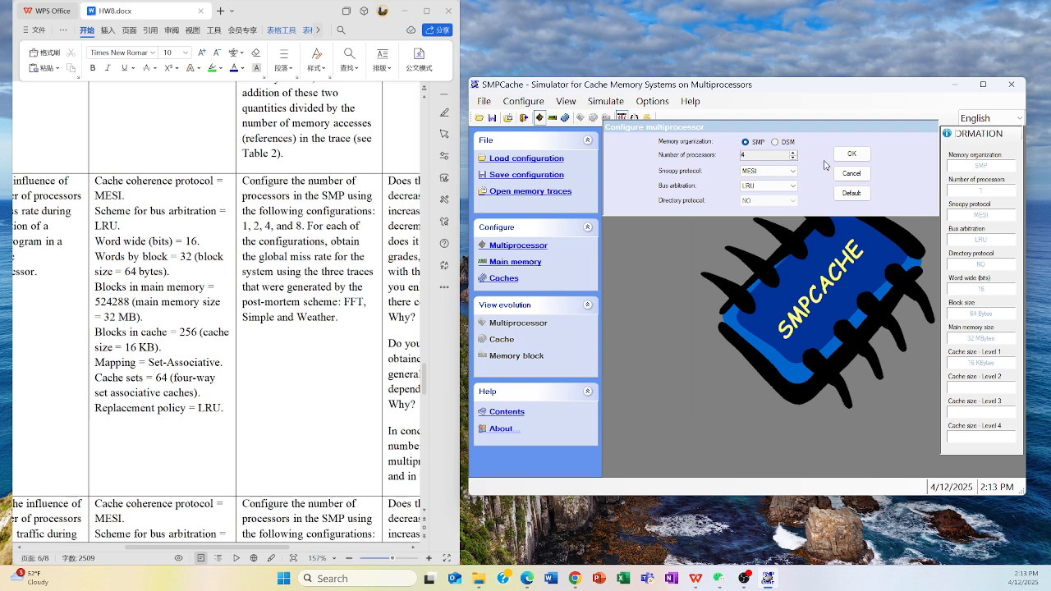
click(851, 157)
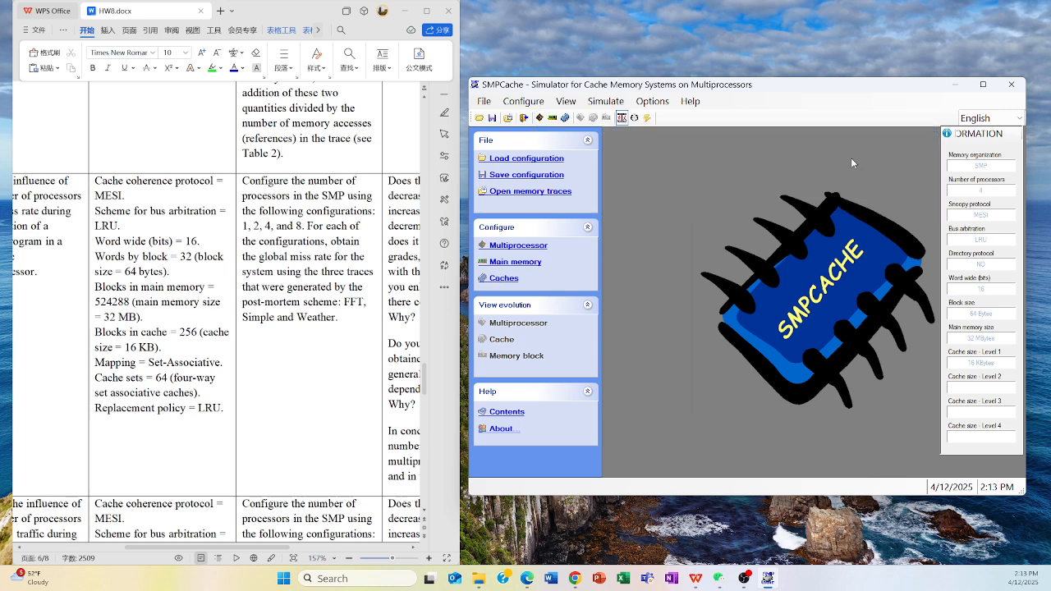
Step: Open the memory trace selection, browse into the SPR folder under Traces and position the dialog to show its trace files
click(553, 191)
mouse_move(532, 126)
mouse_down()
mouse_move(623, 122)
mouse_move(610, 145)
mouse_up()
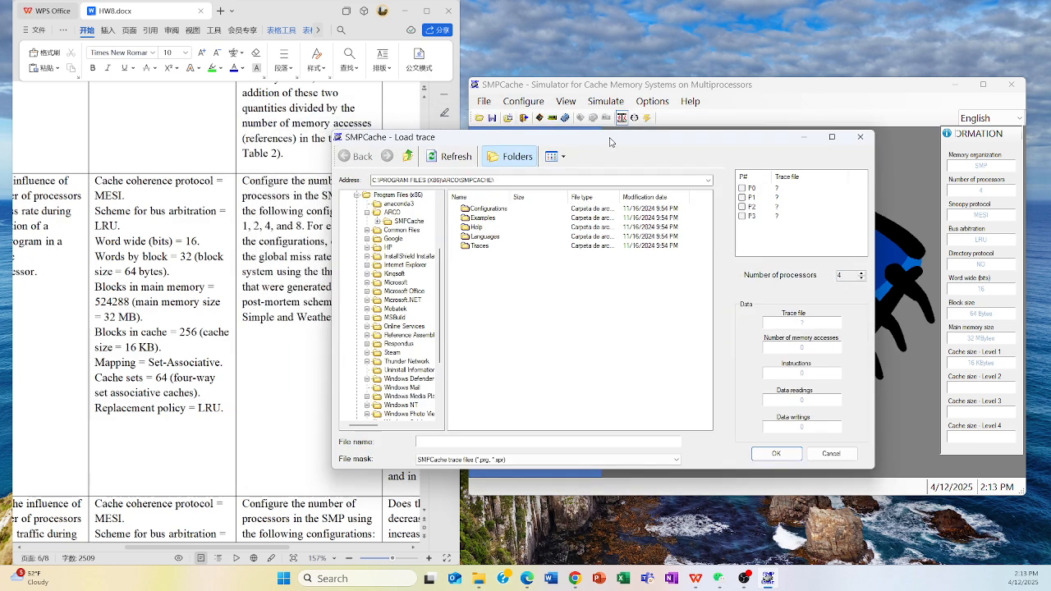
double_click(482, 251)
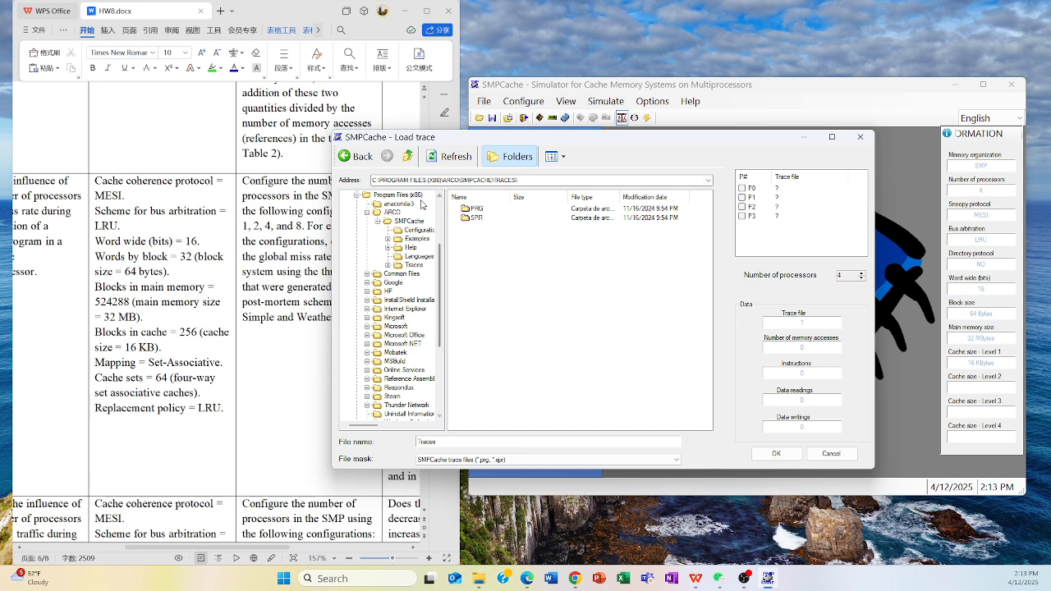
click(352, 157)
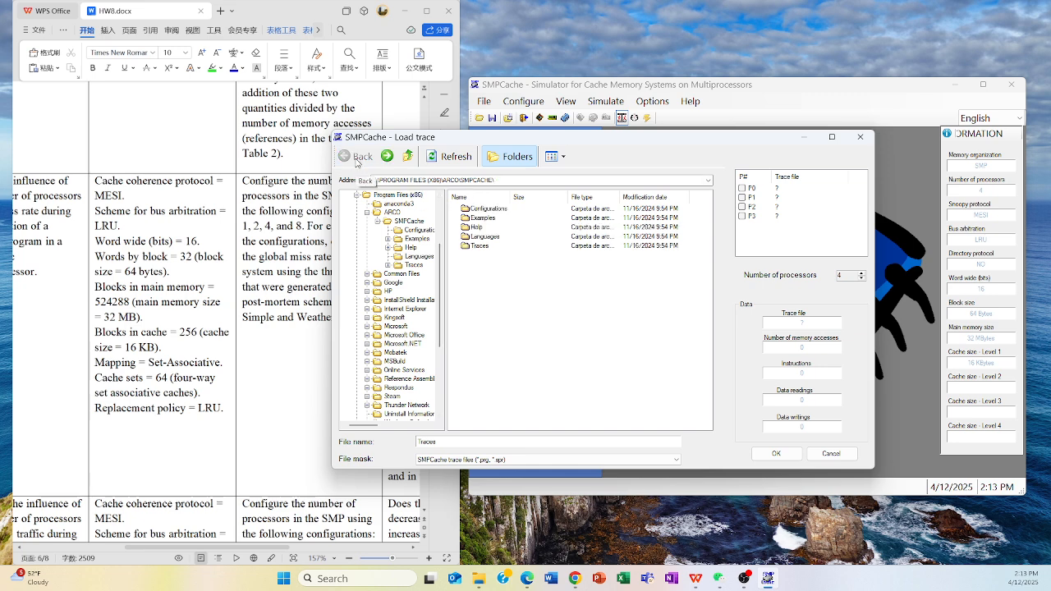
double_click(483, 246)
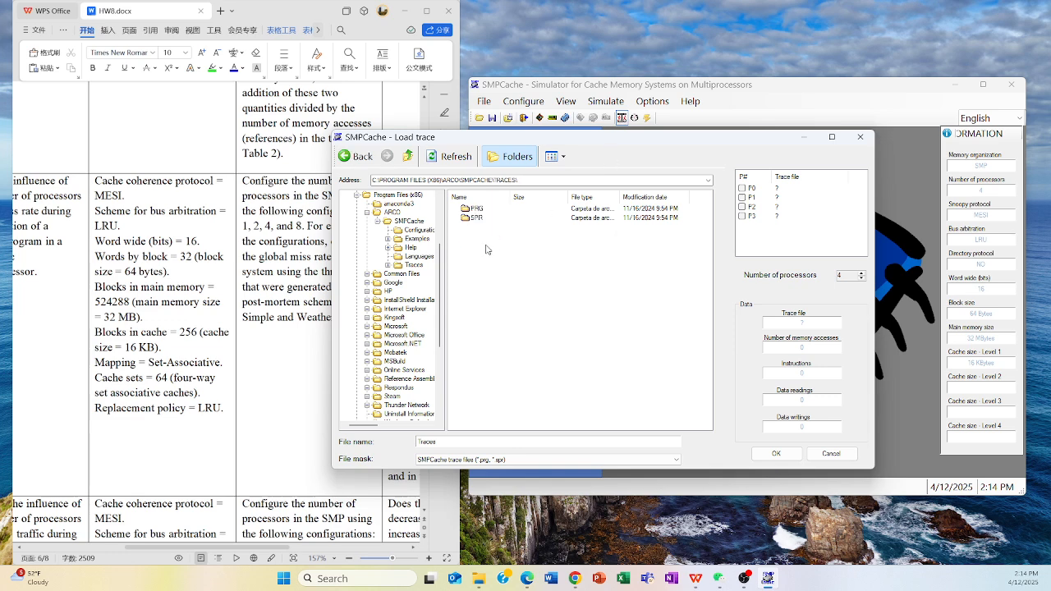
double_click(477, 218)
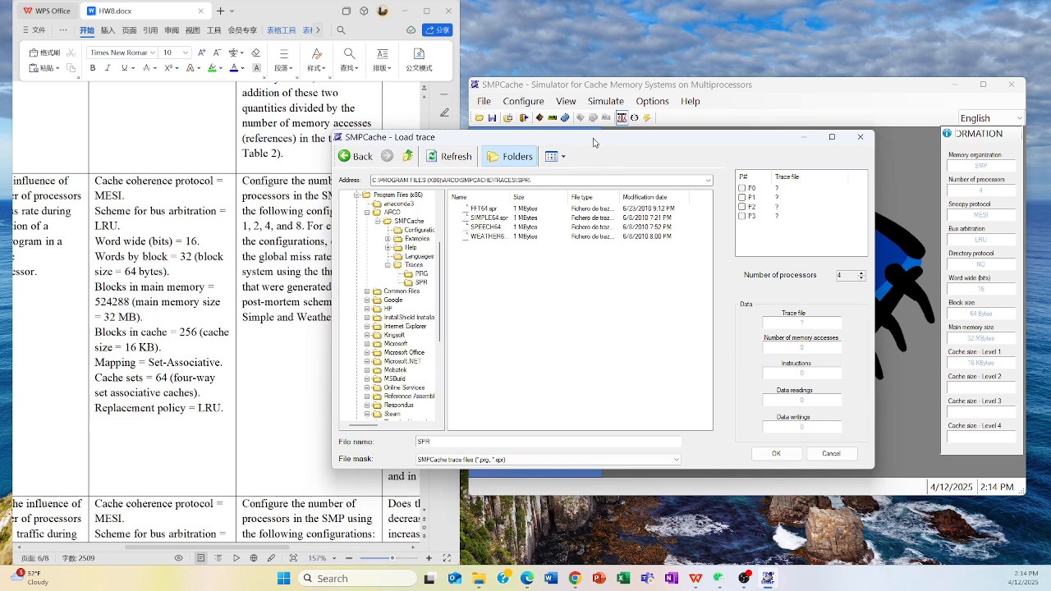
drag(594, 143, 586, 188)
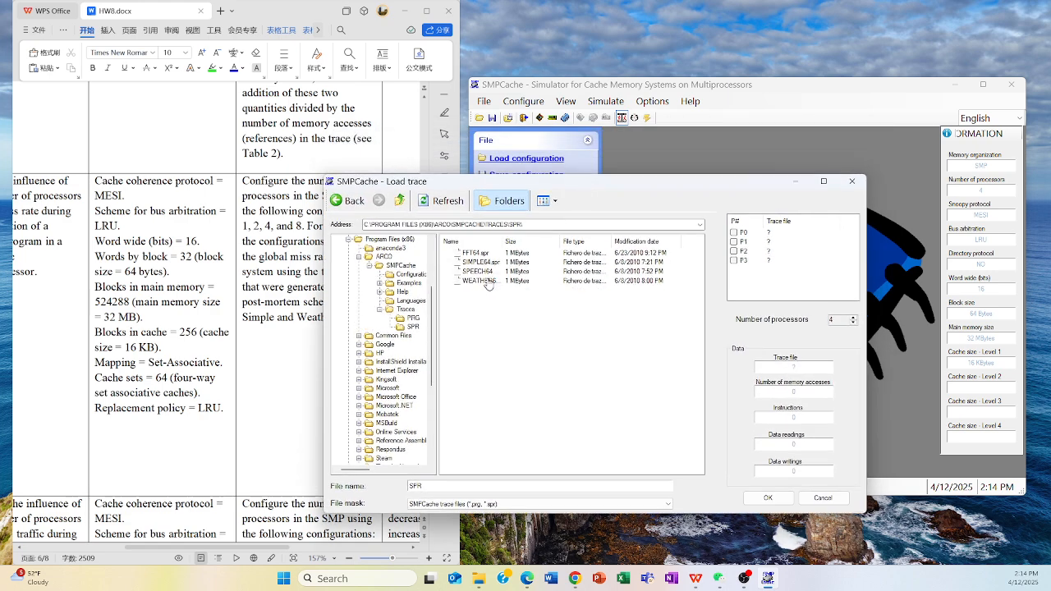
Step: Compare the trace files in the PRG folder with those in SPR, and leave the trace selection without loading any
click(358, 202)
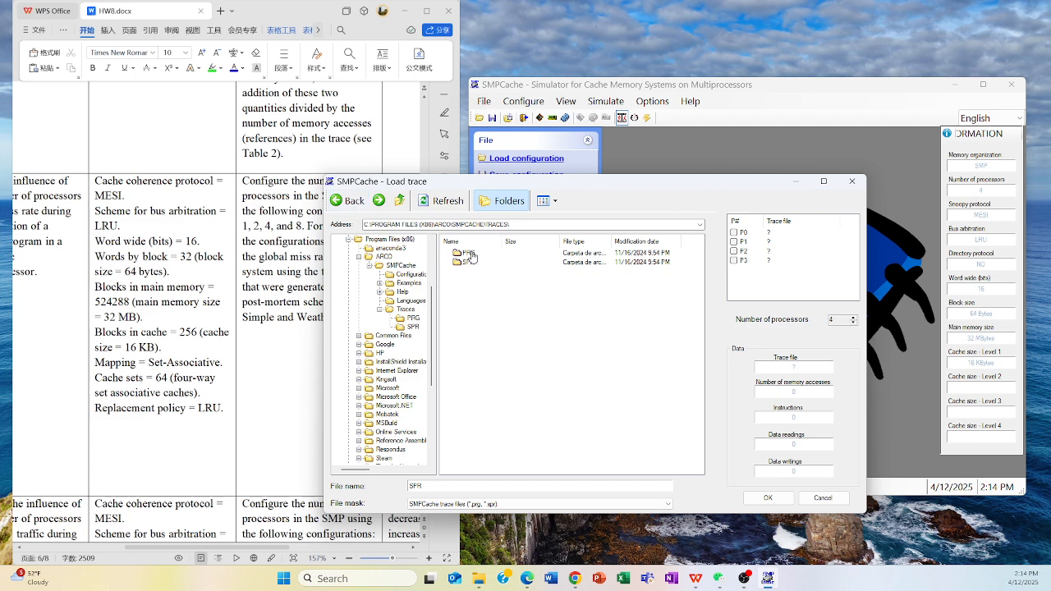
double_click(474, 255)
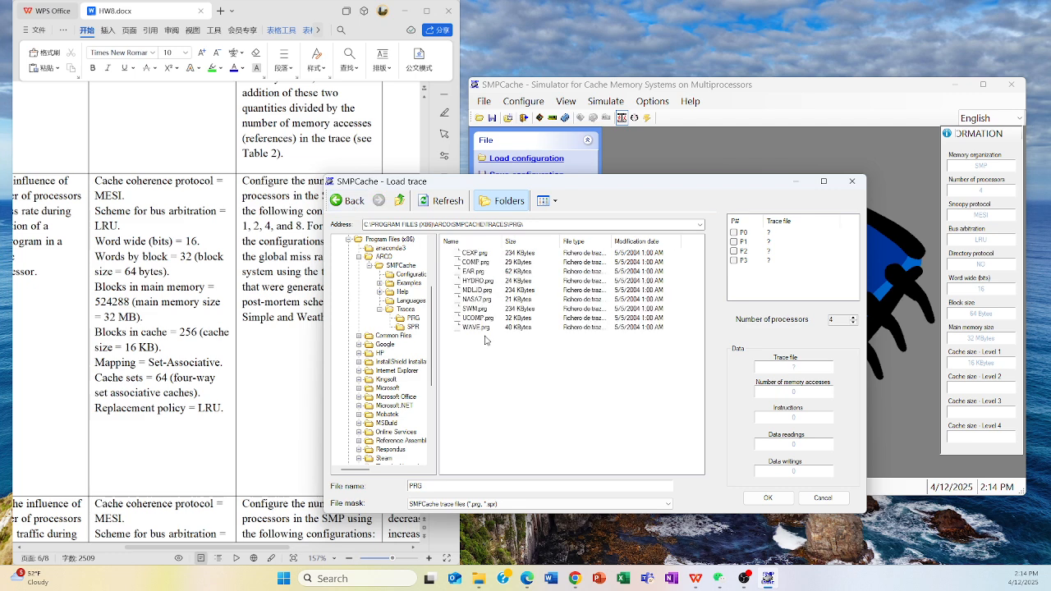
click(346, 211)
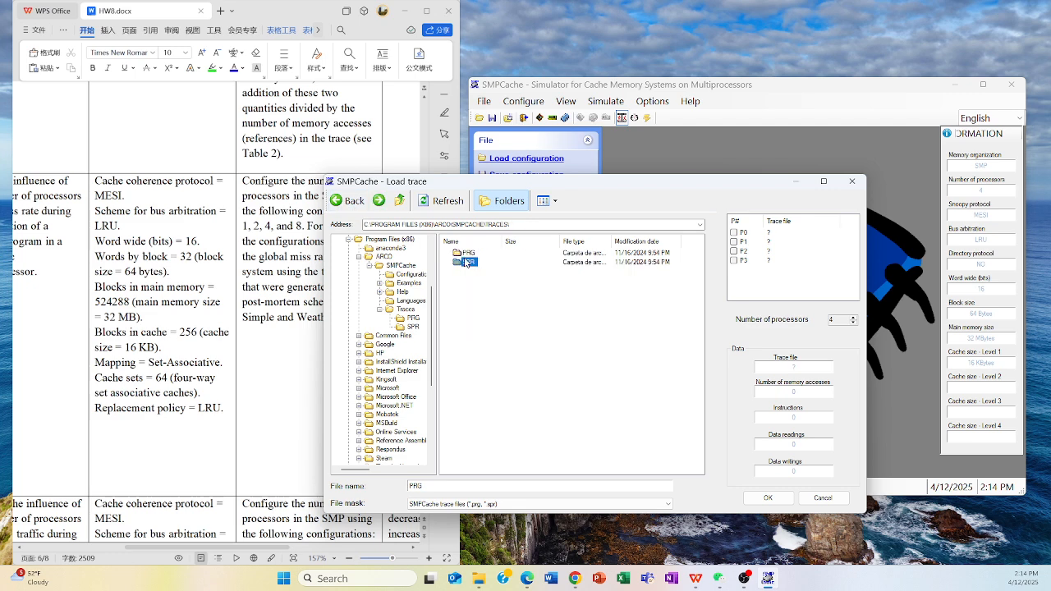
double_click(469, 264)
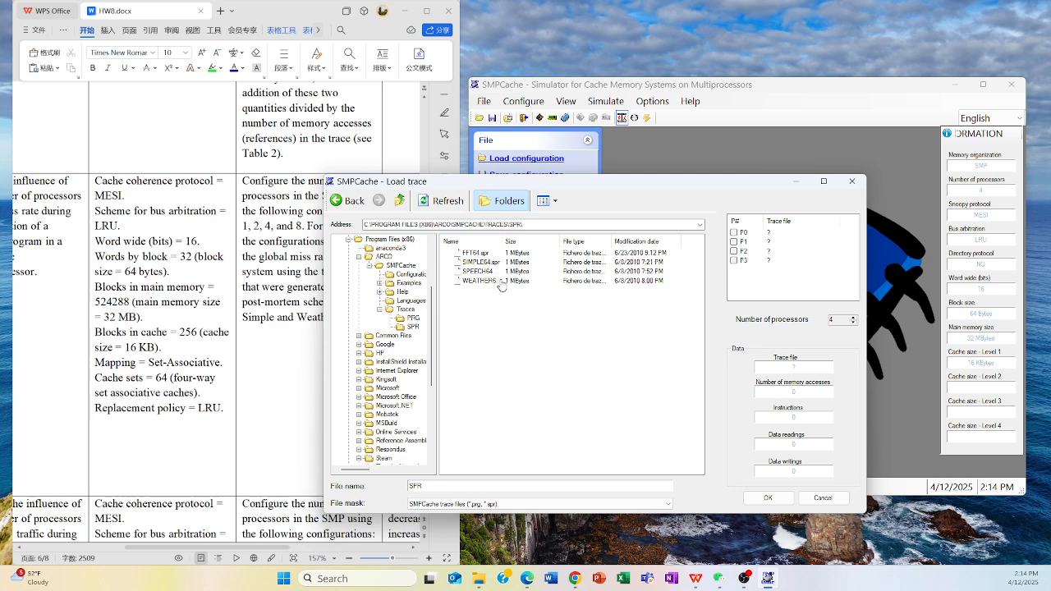
click(823, 497)
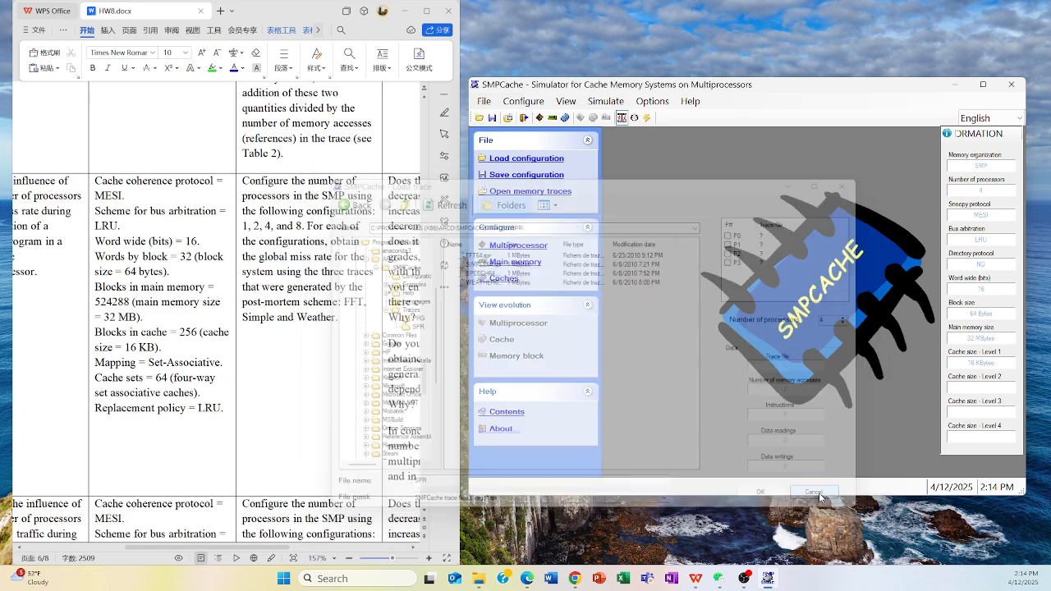
Step: Set the multiprocessor's number of processors to 8 and reopen the memory trace selection
click(539, 246)
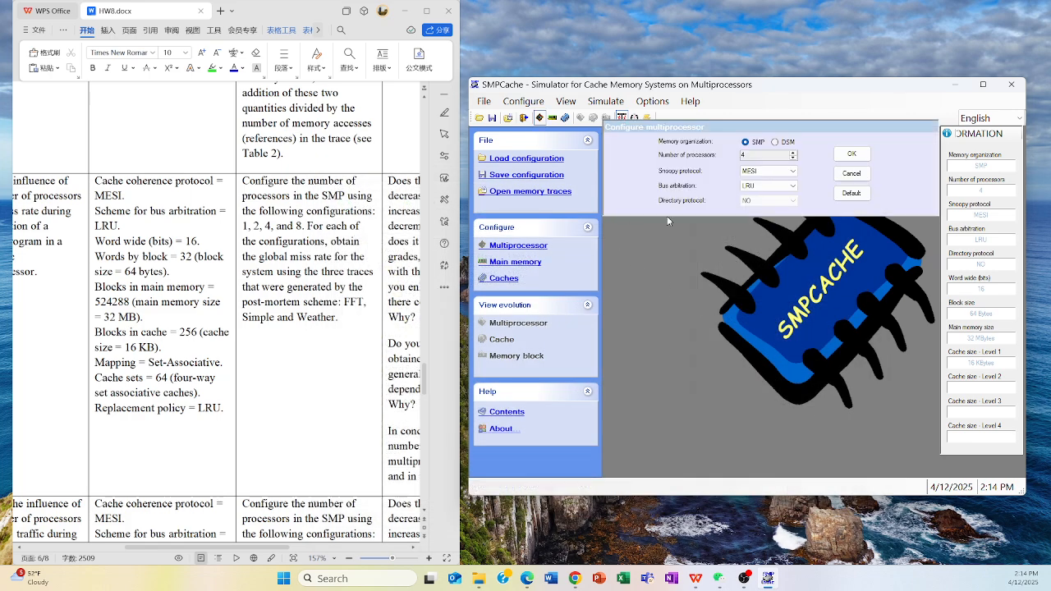
click(852, 155)
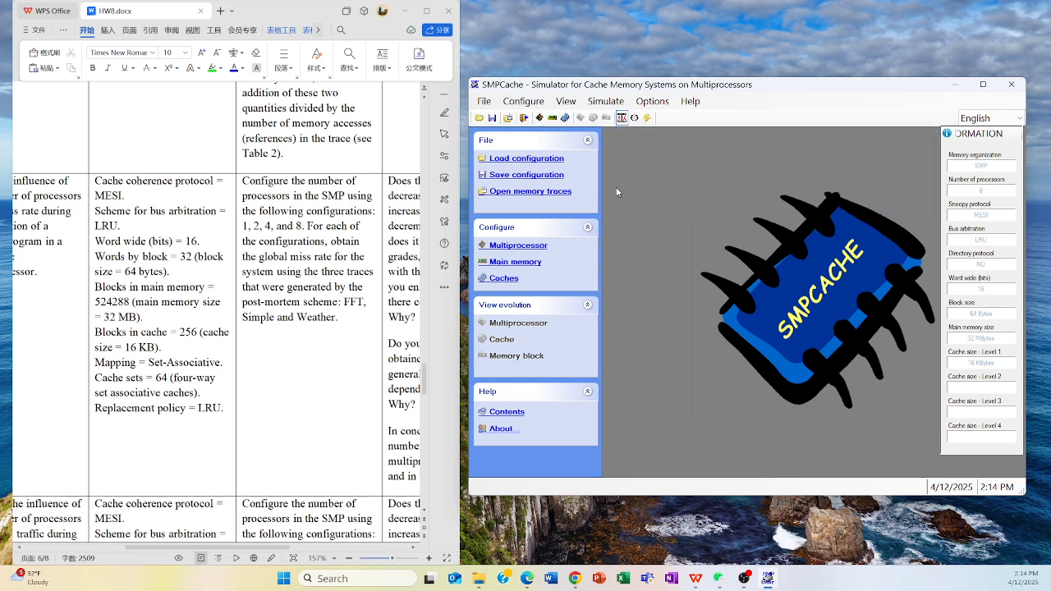
click(548, 192)
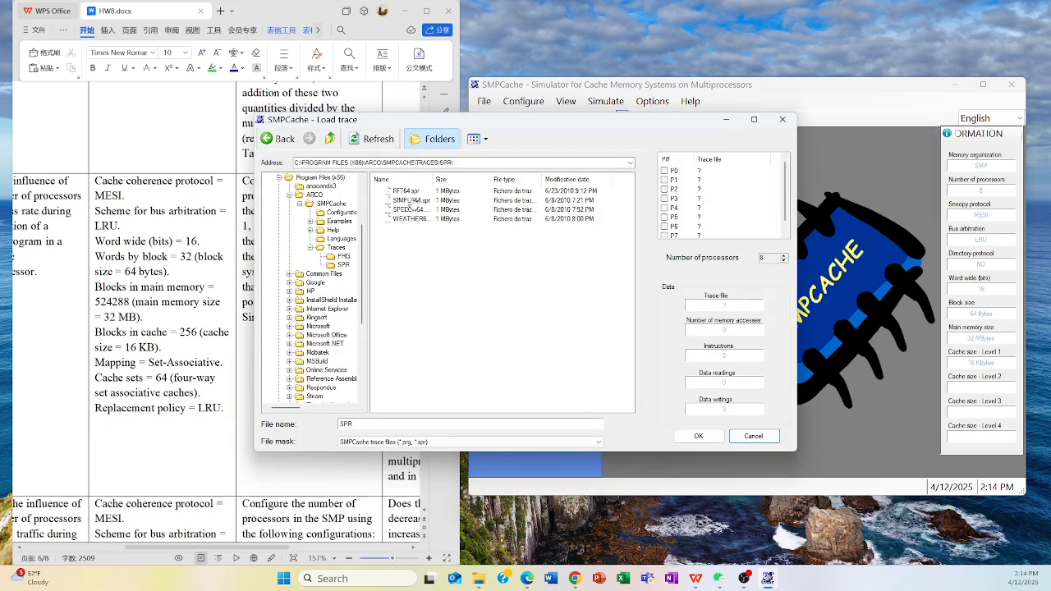
Step: Examine the processor count and access data of the SPR traces, ending on FFT64.spr, and move the dialog aside to uncover SMPCache's configuration information
click(407, 192)
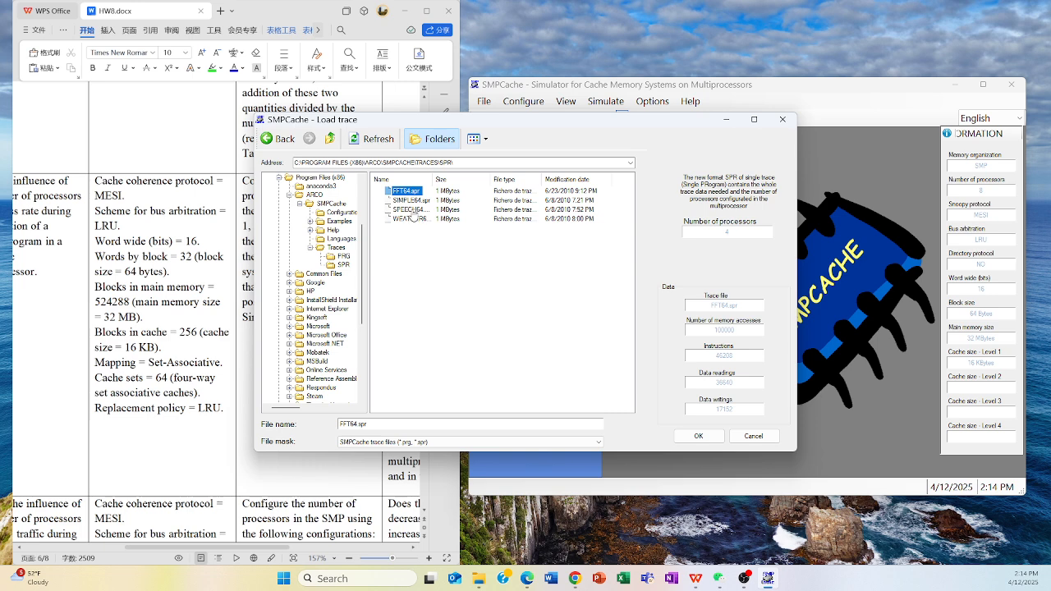
click(413, 201)
click(422, 211)
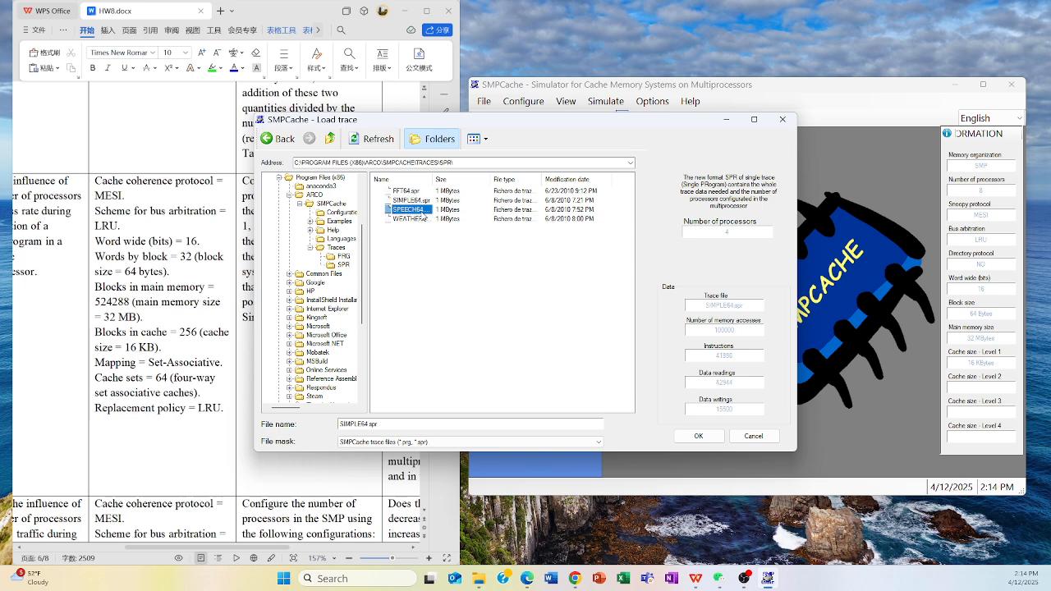
click(422, 218)
click(422, 210)
click(417, 191)
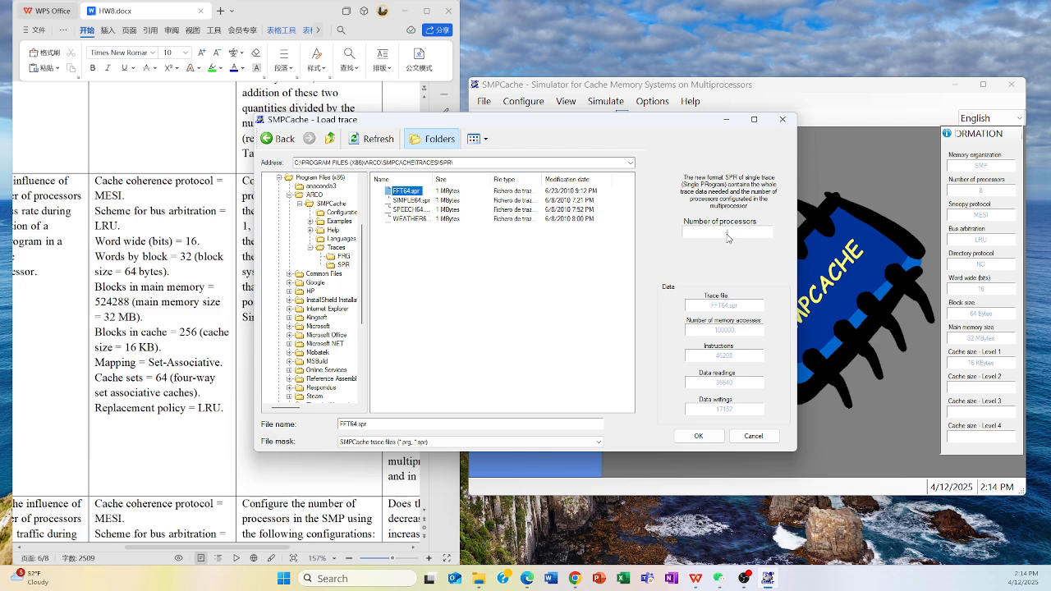
drag(686, 125, 415, 133)
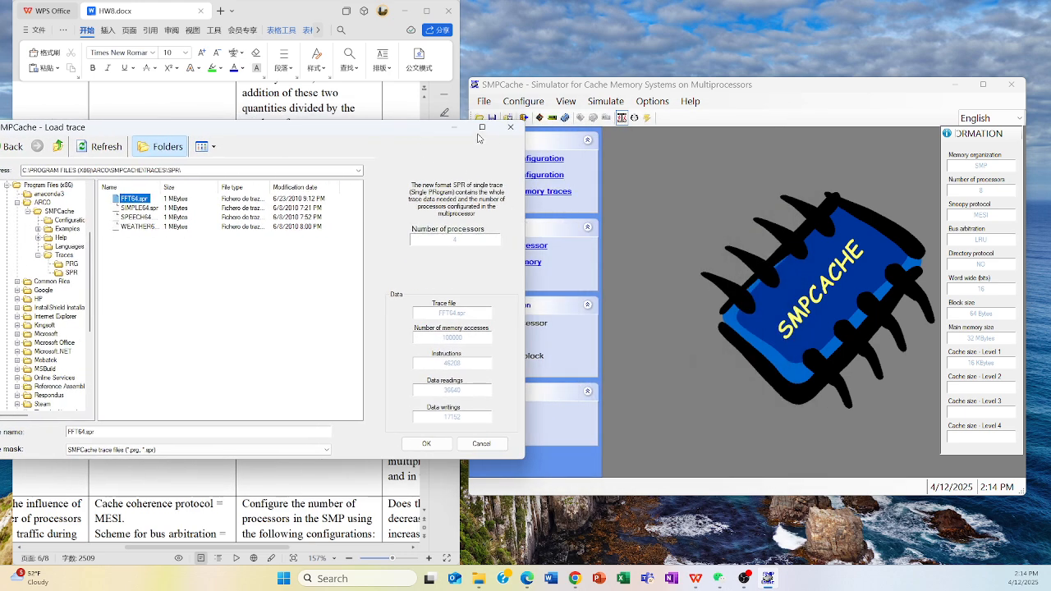
Step: Check the processor count in the multiprocessor configuration, reopen the memory trace selection and inspect FFT64.spr's data
click(511, 128)
click(518, 245)
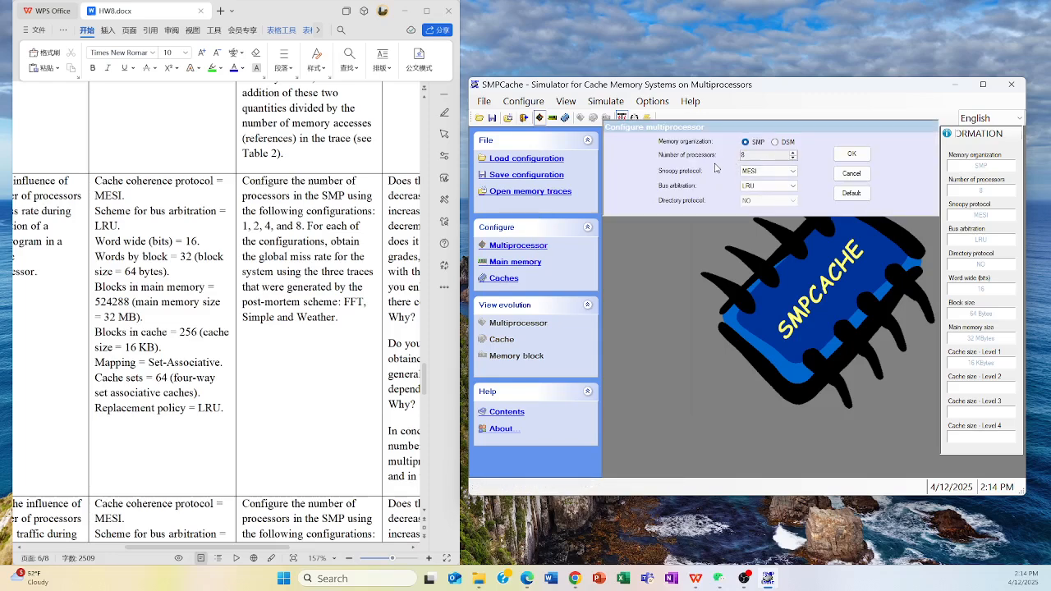
click(561, 194)
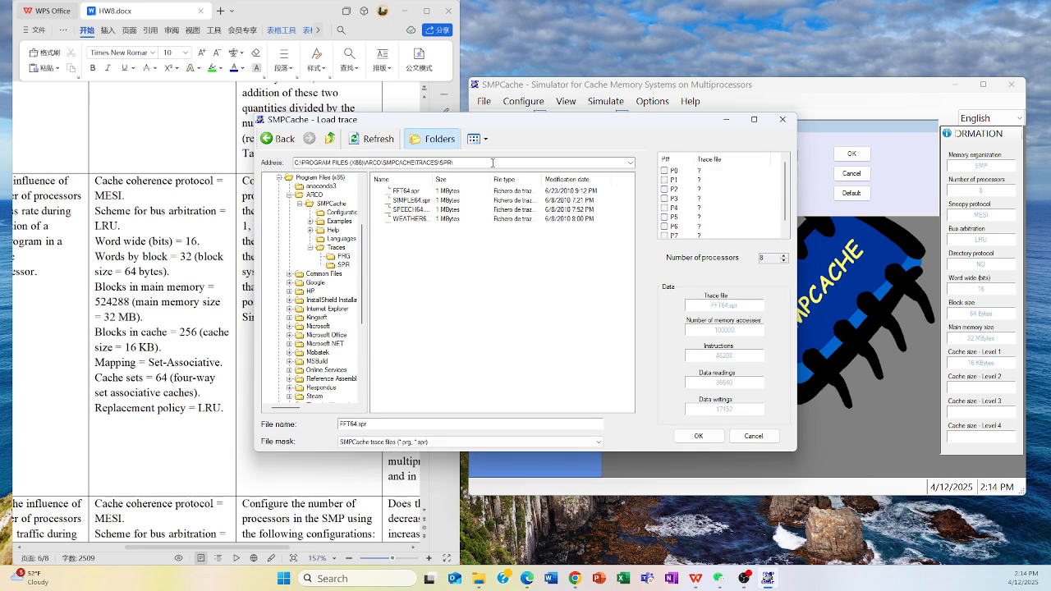
drag(546, 131, 388, 156)
click(238, 218)
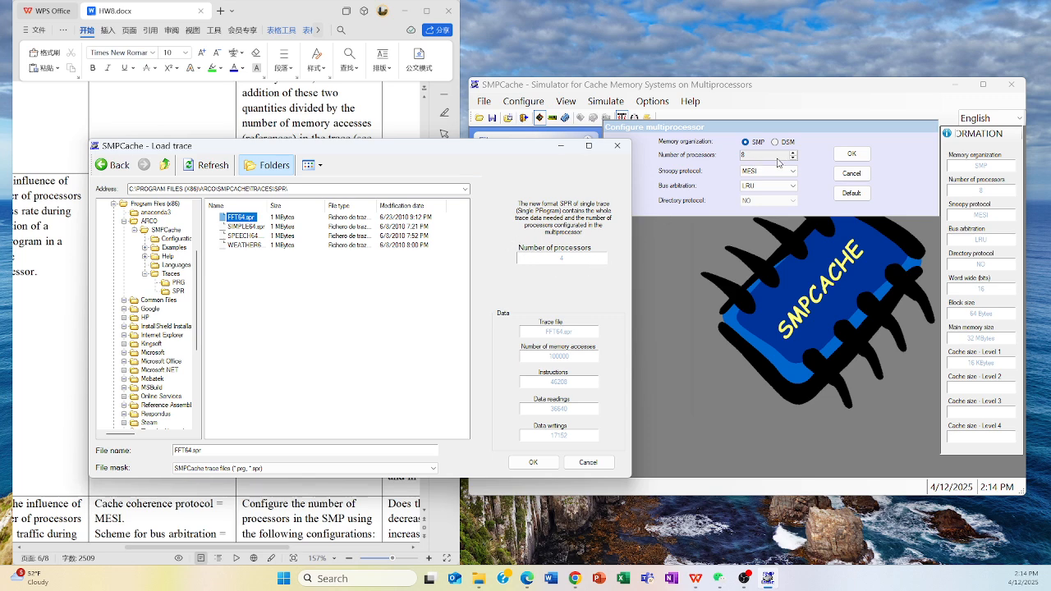
Step: Compare the processor counts required in HW8.docx with the number of processors given for the FFT64.spr trace
drag(474, 151, 790, 96)
click(296, 228)
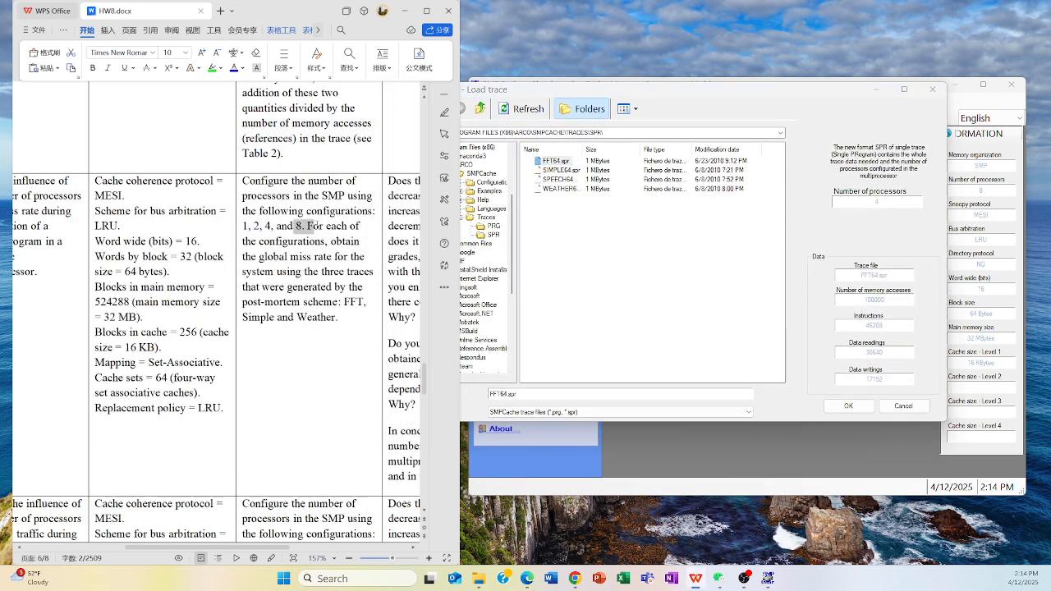
double_click(299, 225)
mouse_move(735, 99)
mouse_down()
mouse_move(429, 141)
mouse_move(592, 141)
mouse_up()
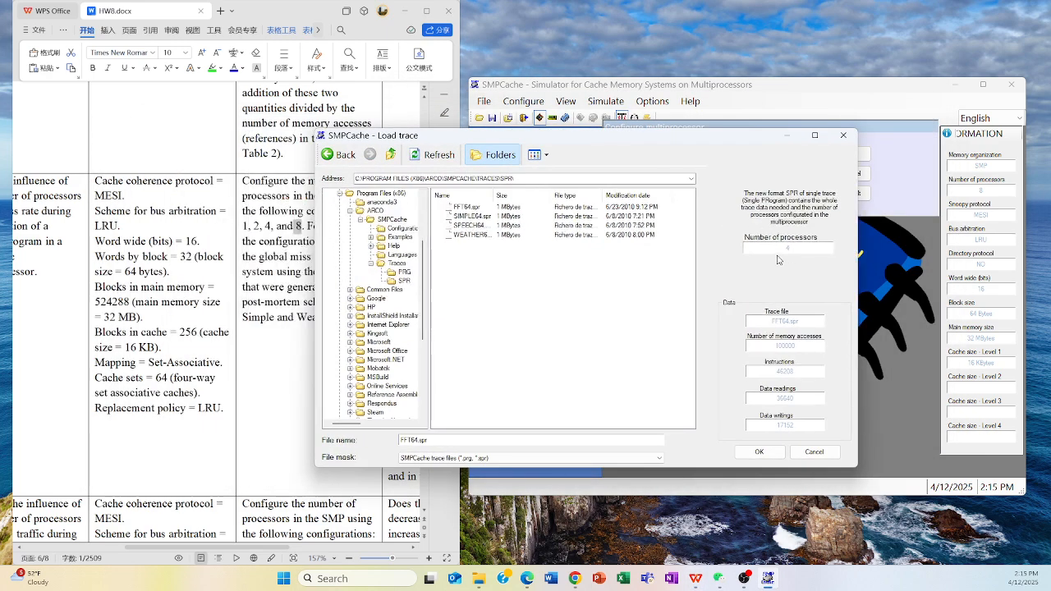
click(258, 226)
click(581, 296)
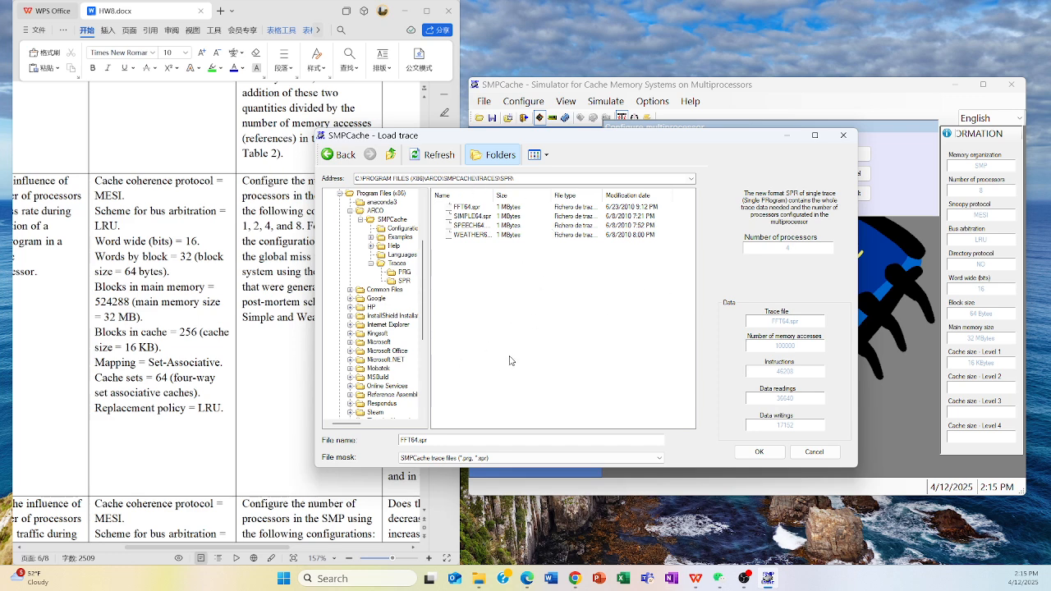
Step: Minimize HW8.docx to uncover the desktop and go to the root of the C: drive in the trace selection
scroll(386, 362, up, 3)
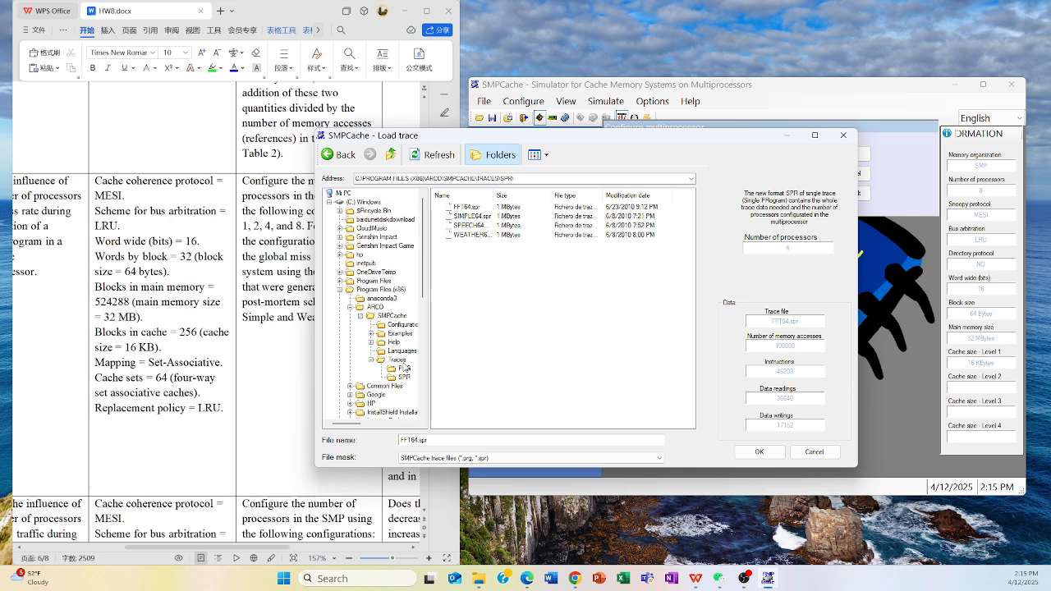
scroll(404, 367, up, 1)
scroll(404, 367, down, 1)
click(402, 11)
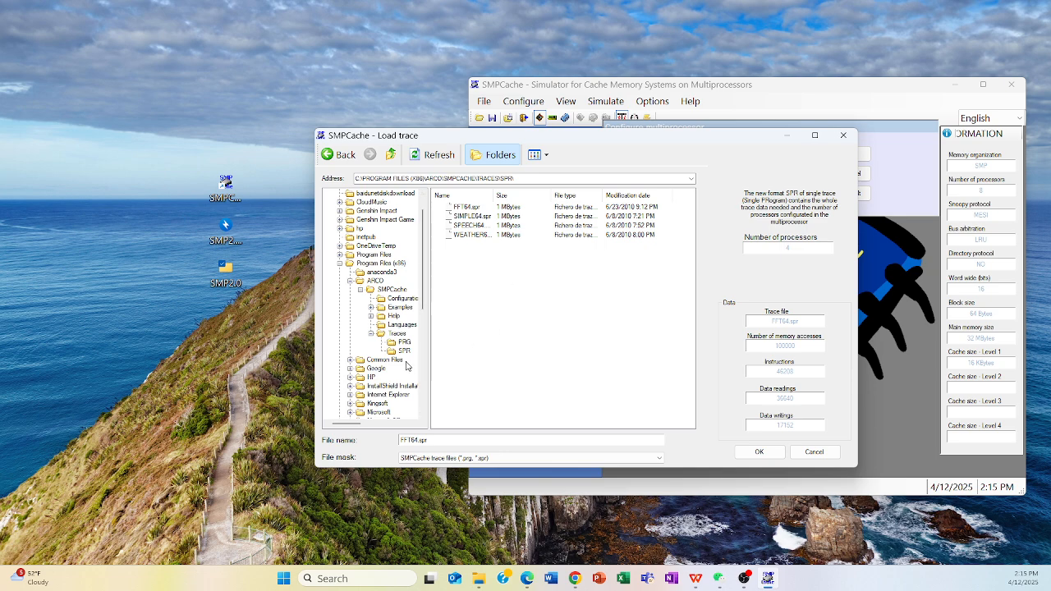
scroll(406, 366, down, 6)
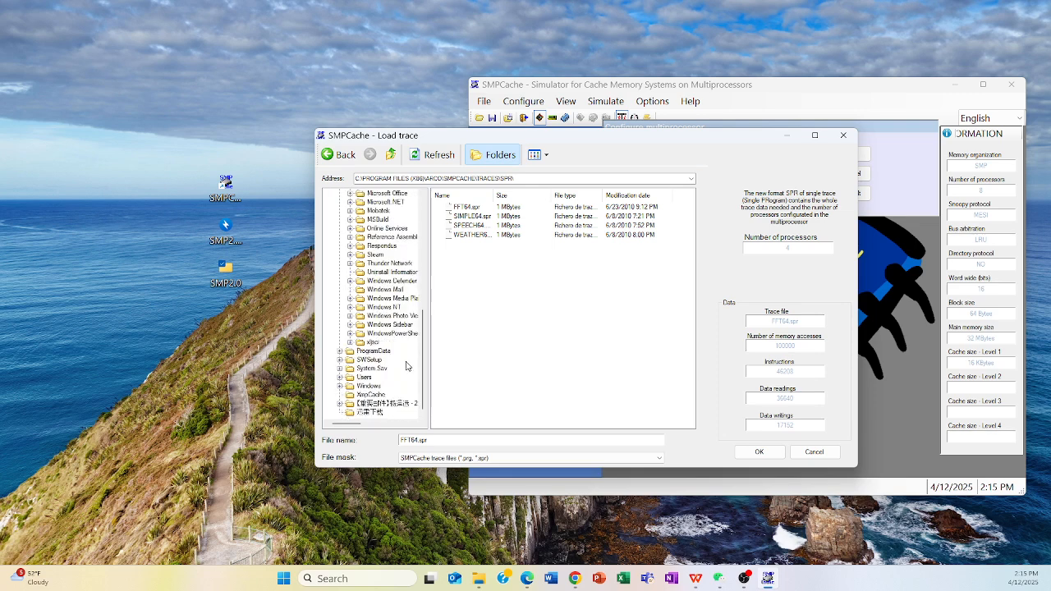
scroll(404, 371, up, 7)
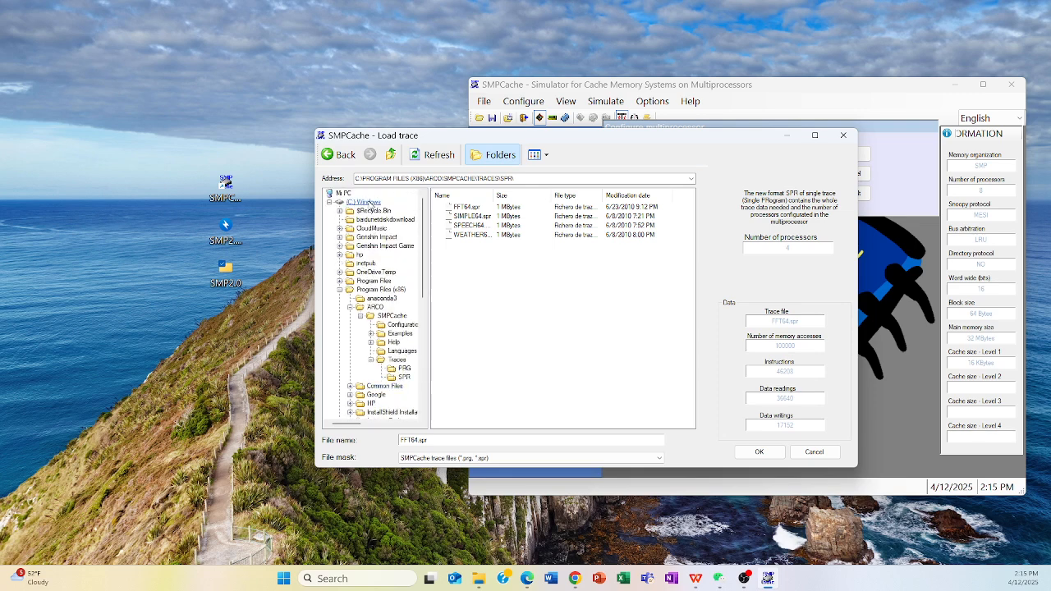
click(374, 204)
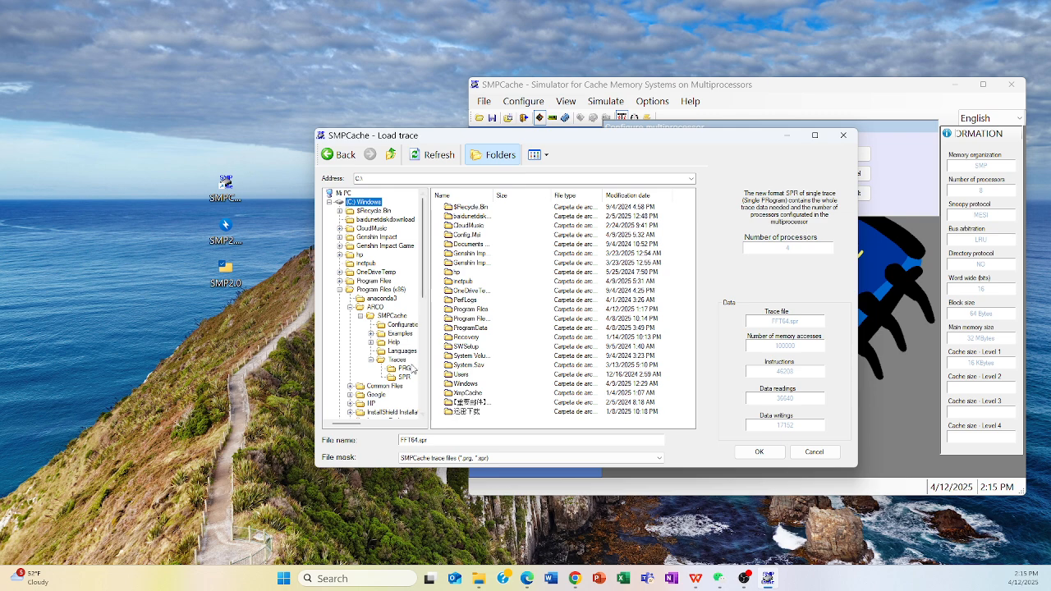
Step: Open the SMP2.0 folder from the desktop in File Explorer, look up its full path and return to the trace selection
click(254, 290)
double_click(225, 274)
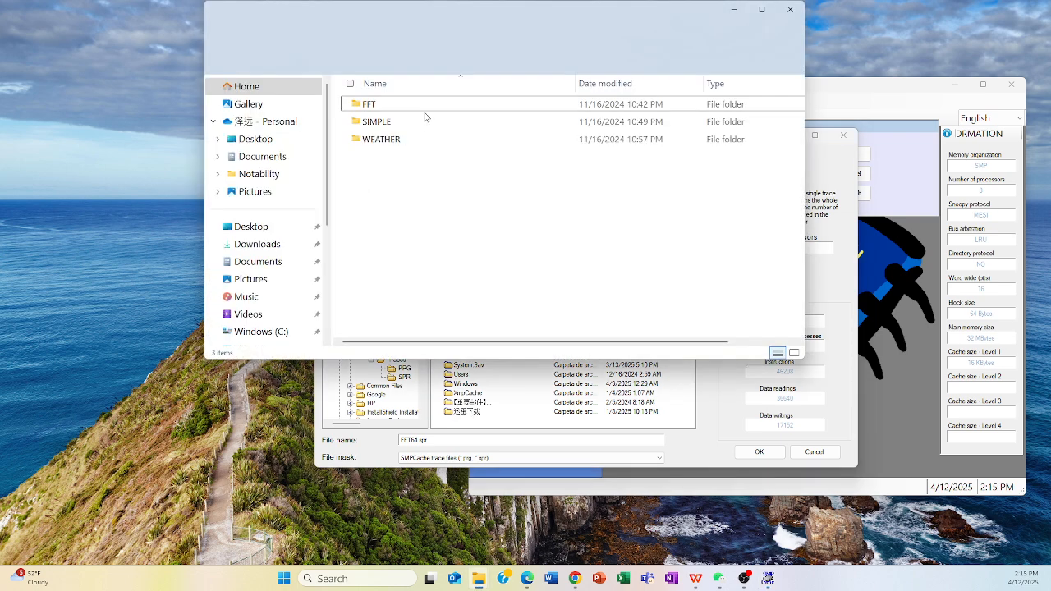
click(427, 35)
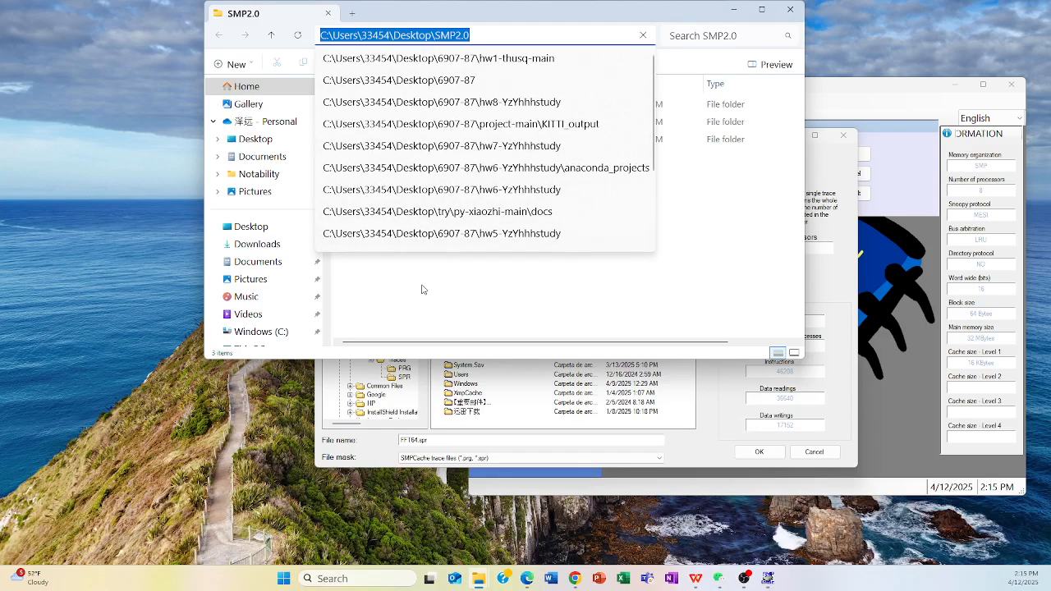
click(557, 388)
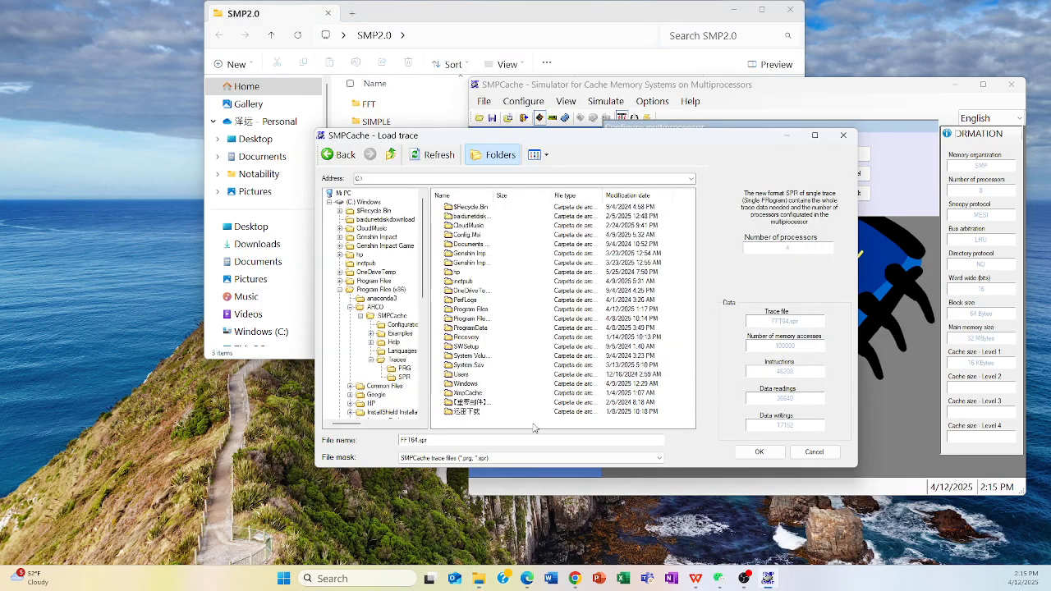
click(344, 194)
double_click(346, 194)
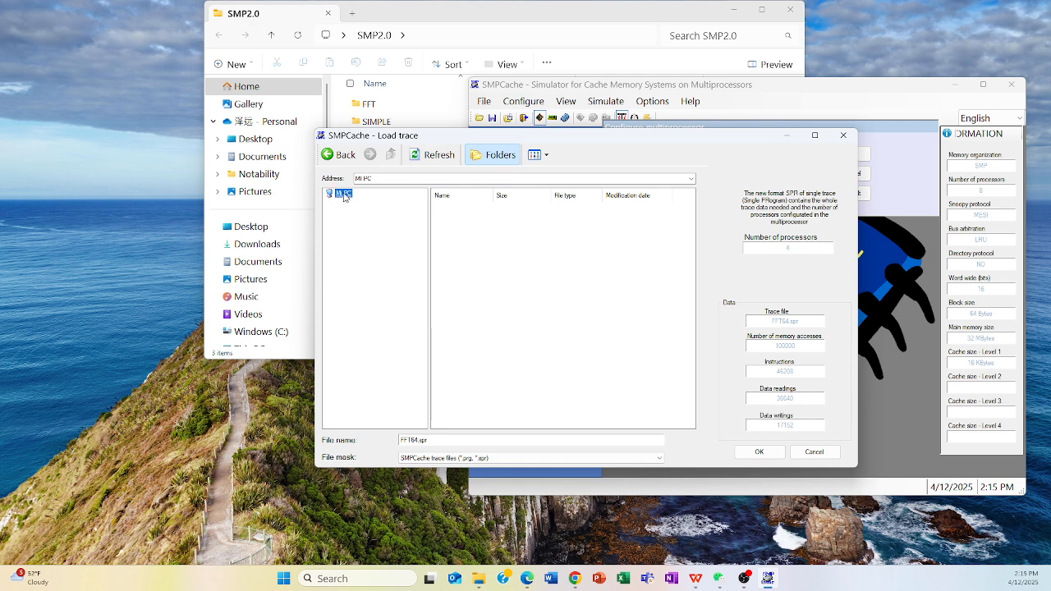
double_click(344, 195)
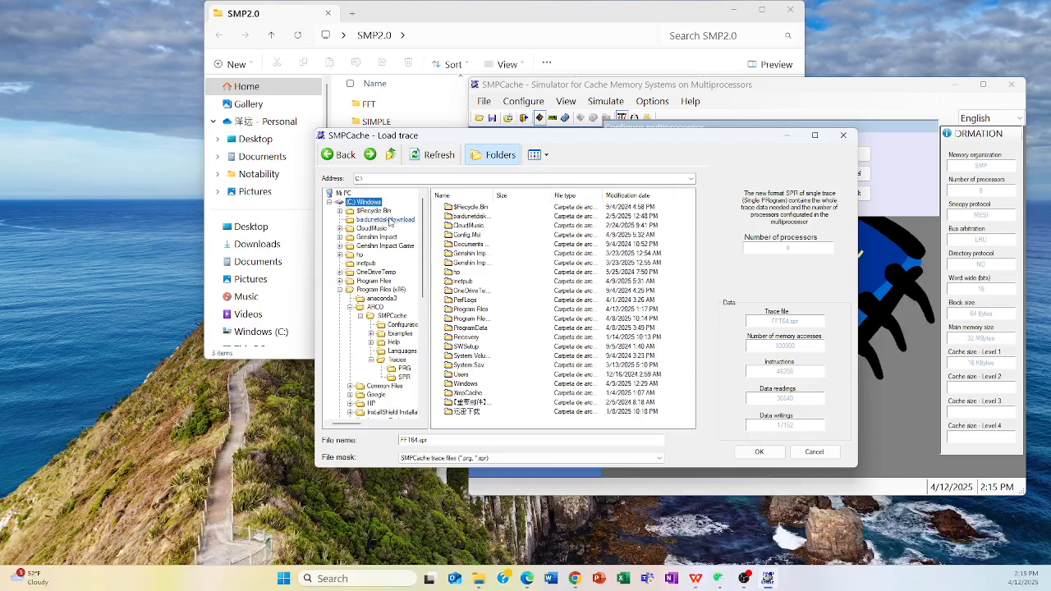
double_click(367, 203)
click(330, 202)
Step: Browse the trace selection through Users and the personal user folder to Desktop, and open the SMP2.0 folder
scroll(395, 284, down, 10)
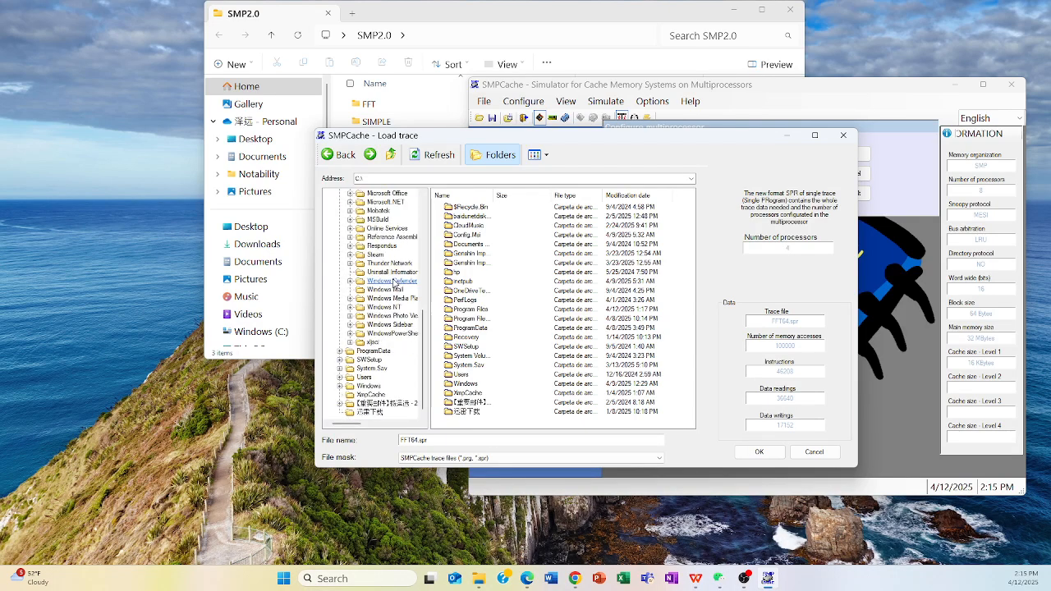
double_click(365, 378)
click(465, 207)
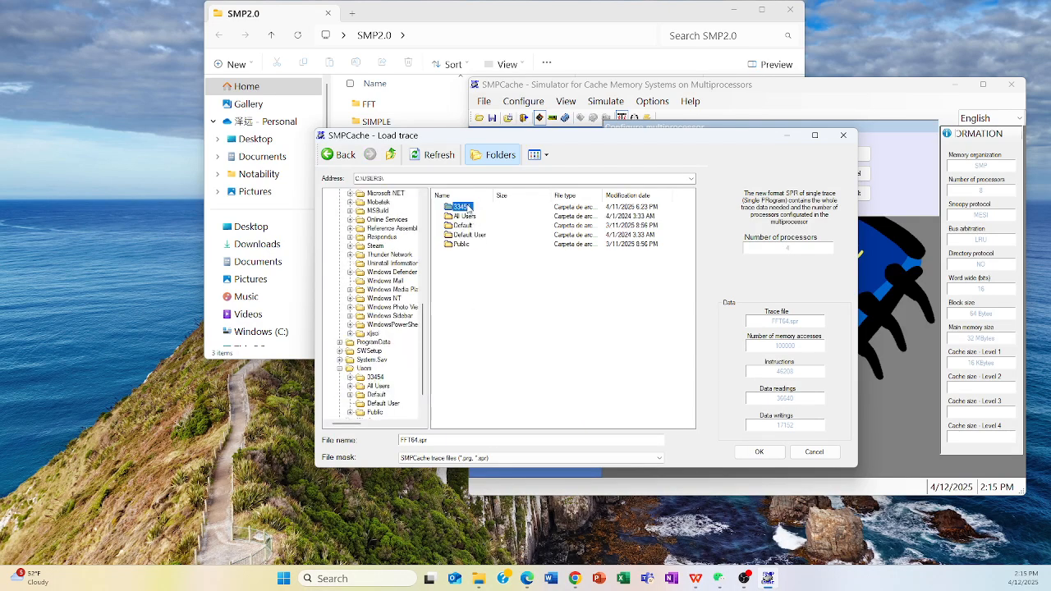
double_click(464, 207)
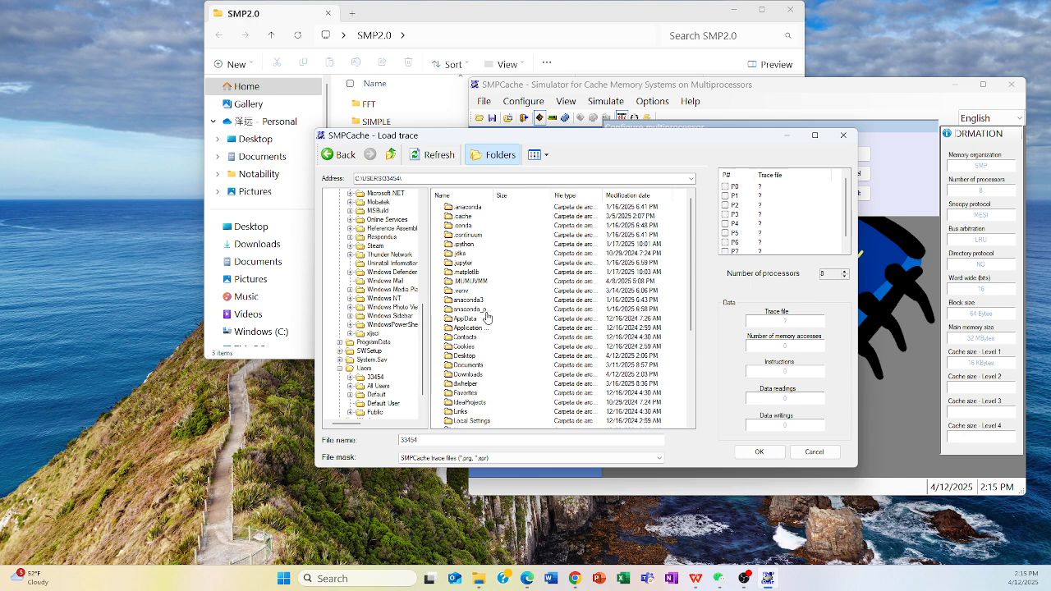
click(477, 357)
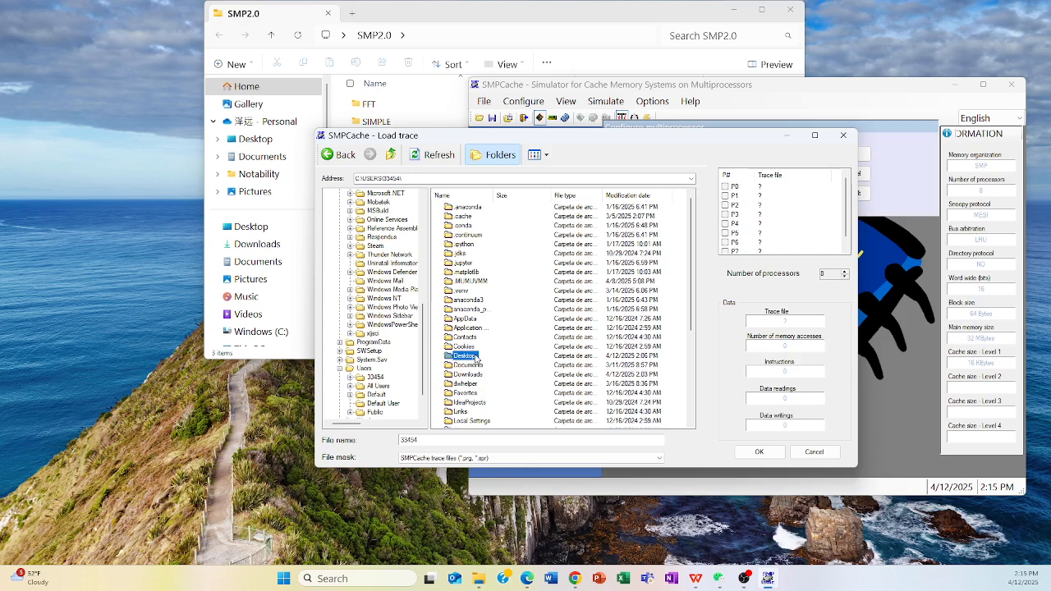
double_click(476, 357)
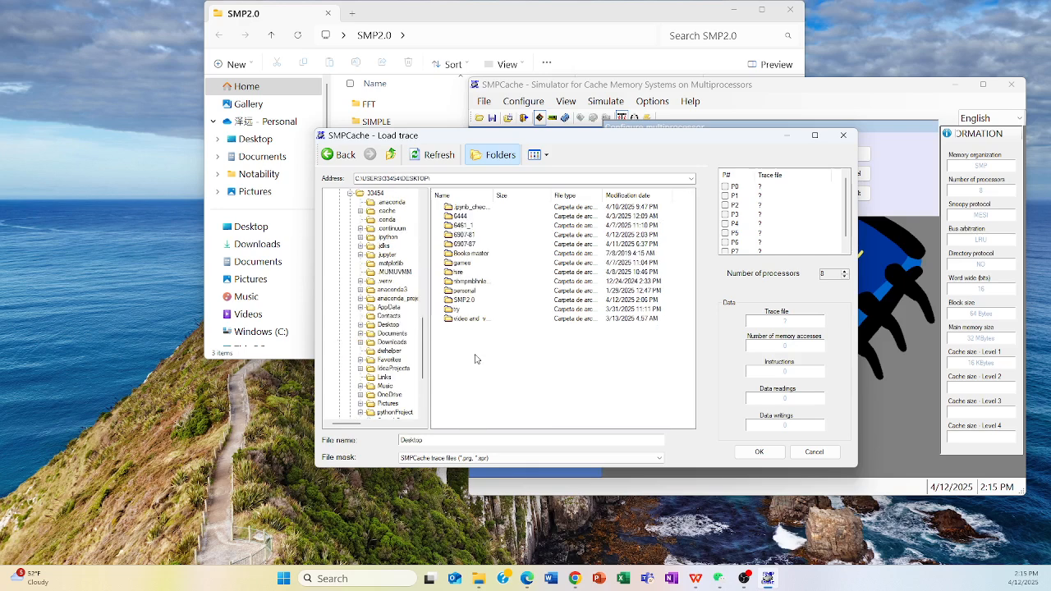
double_click(465, 300)
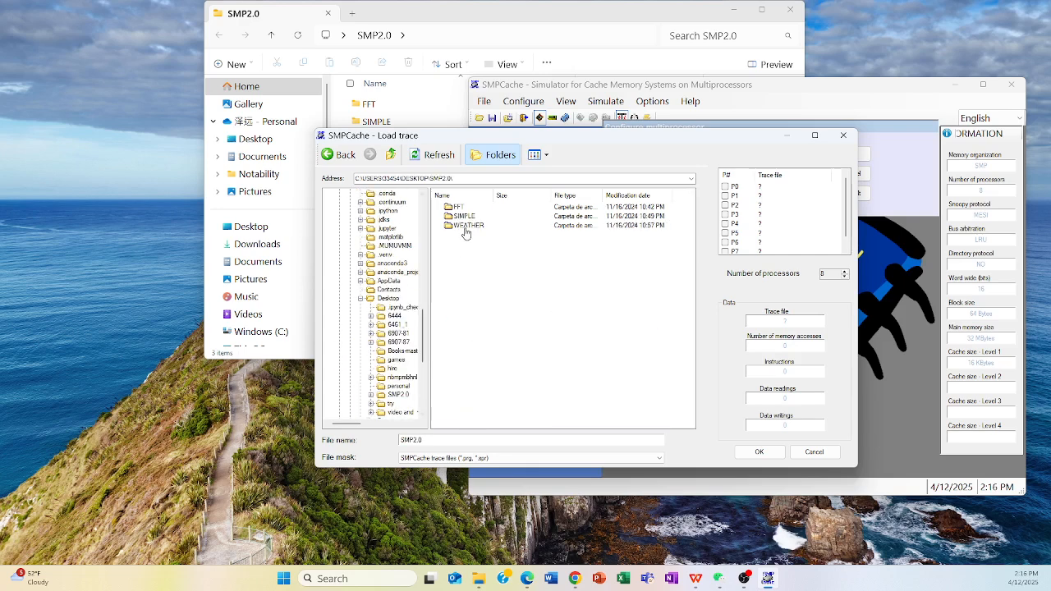
Step: Recheck the SMP2.0 folder's full path in File Explorer and minimize that window
mouse_move(673, 16)
mouse_down()
mouse_move(581, 57)
mouse_move(524, 254)
mouse_move(648, 146)
mouse_up()
click(490, 275)
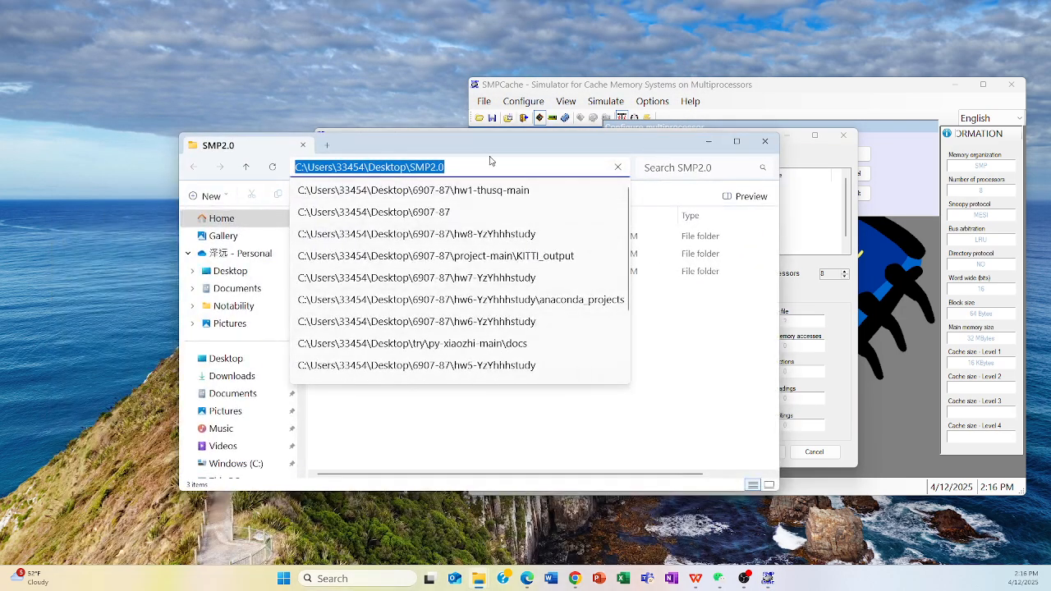
click(501, 435)
click(709, 142)
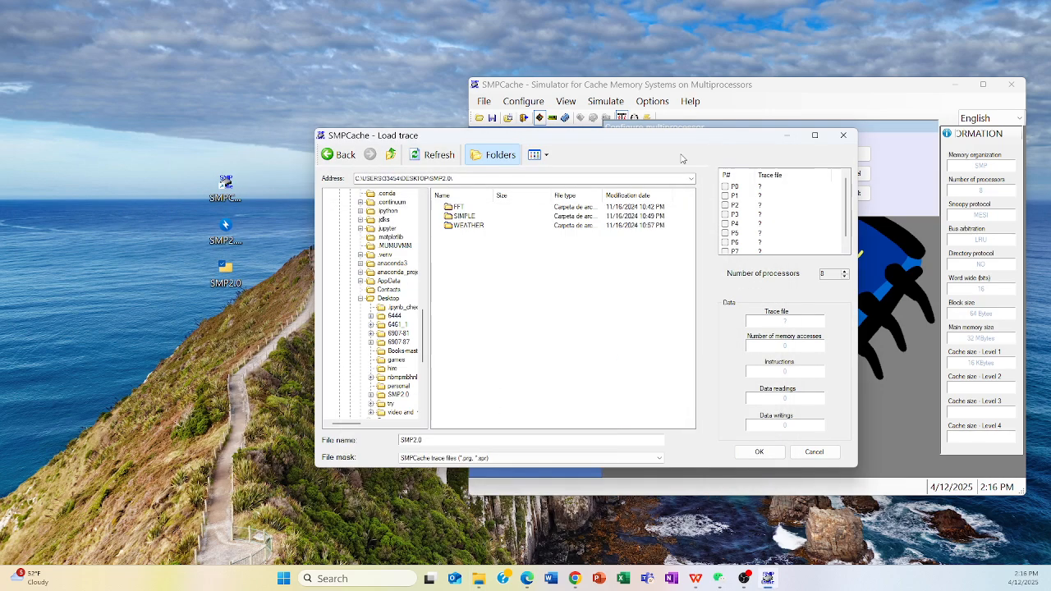
Step: Reopen the SMP2.0 folder from the desktop, narrow its window and move the trace selection to uncover the multiprocessor settings
double_click(226, 274)
drag(497, 148, 318, 97)
click(621, 290)
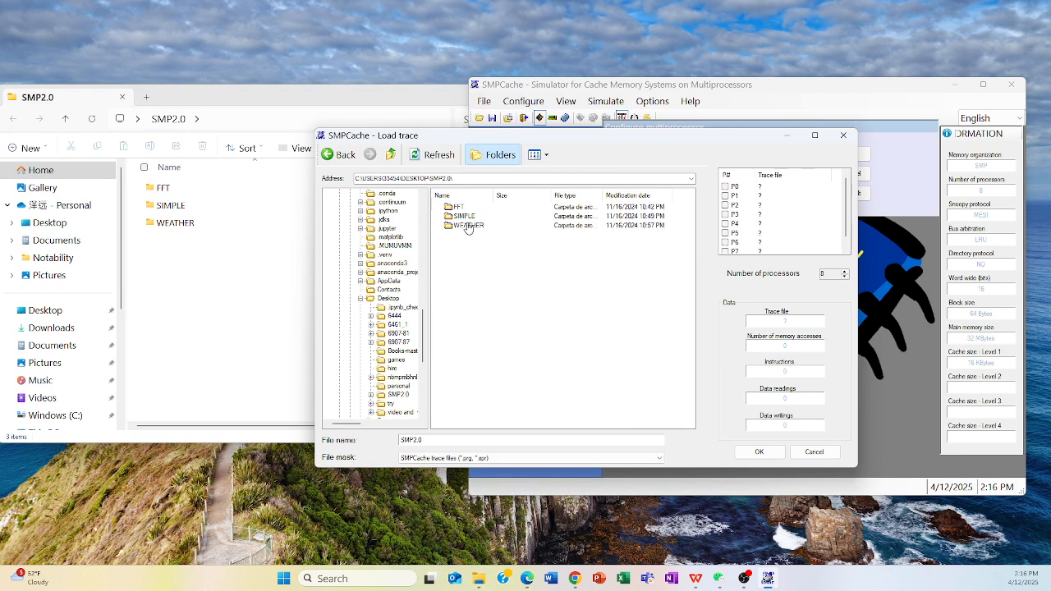
click(216, 229)
click(254, 190)
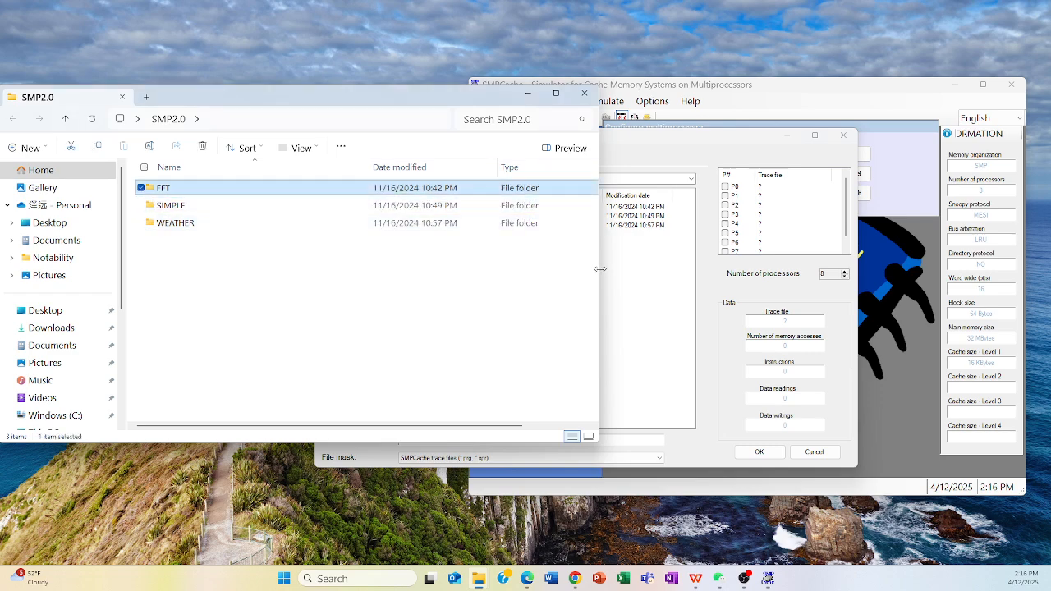
drag(600, 268, 334, 269)
click(476, 309)
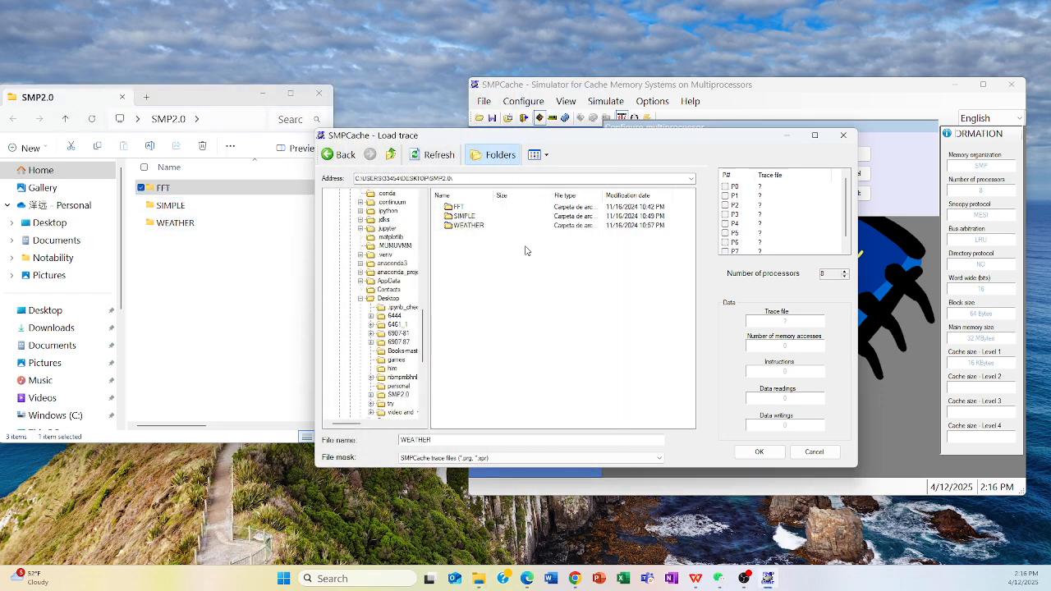
mouse_move(713, 139)
mouse_down()
mouse_move(502, 180)
mouse_move(604, 139)
mouse_up()
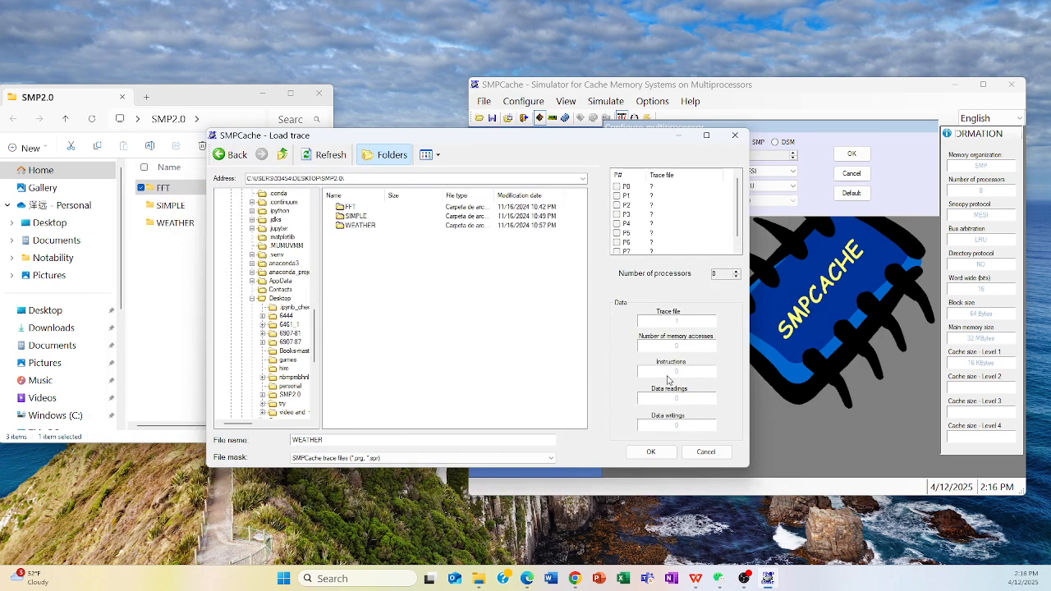
Step: Review the required processor configurations and trace names for Task 5 in HW8.docx, and minimize the document
click(696, 579)
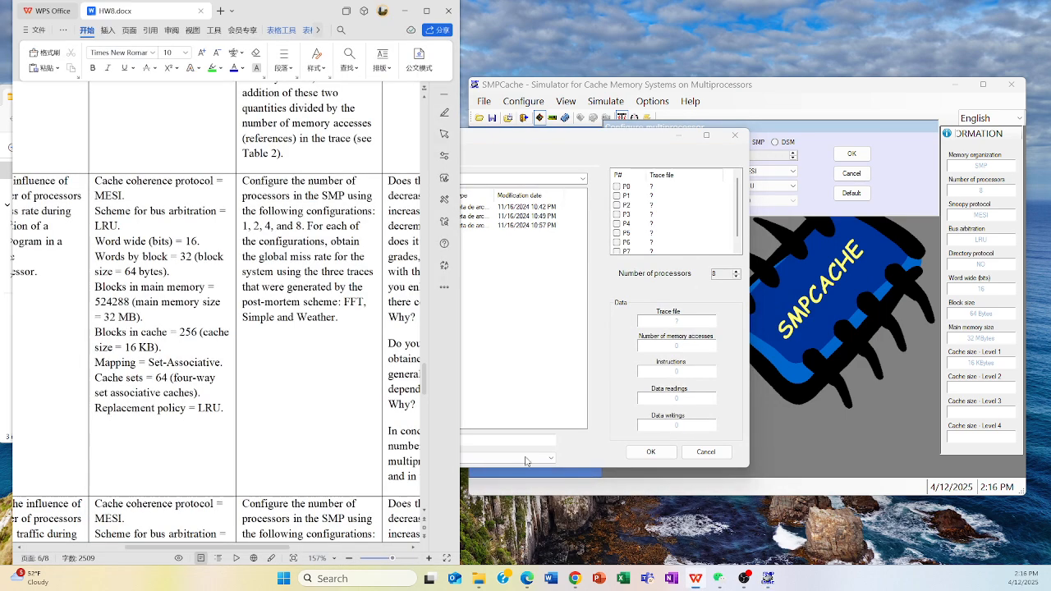
click(361, 304)
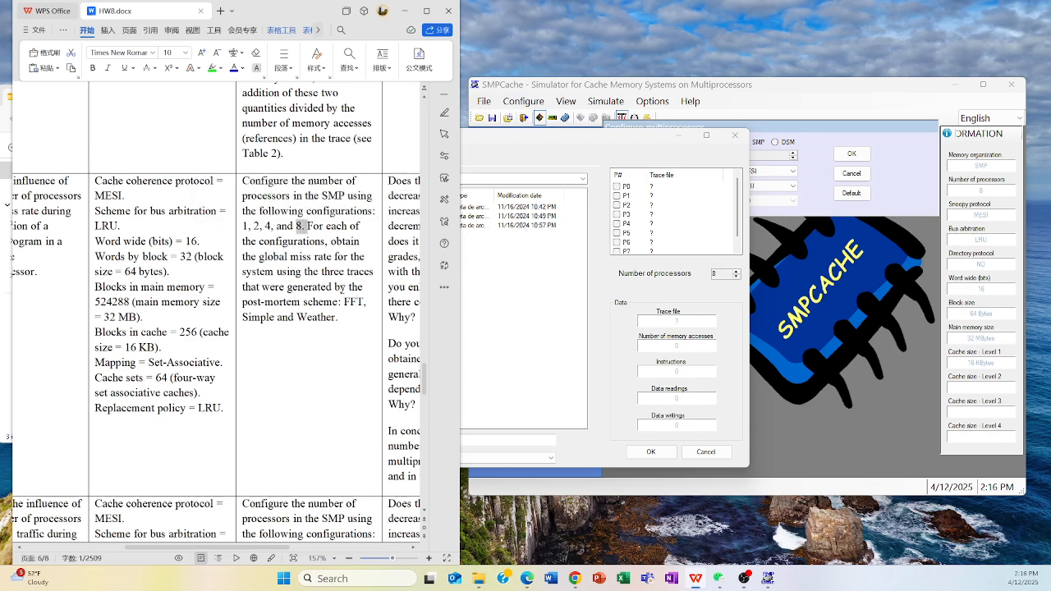
click(404, 10)
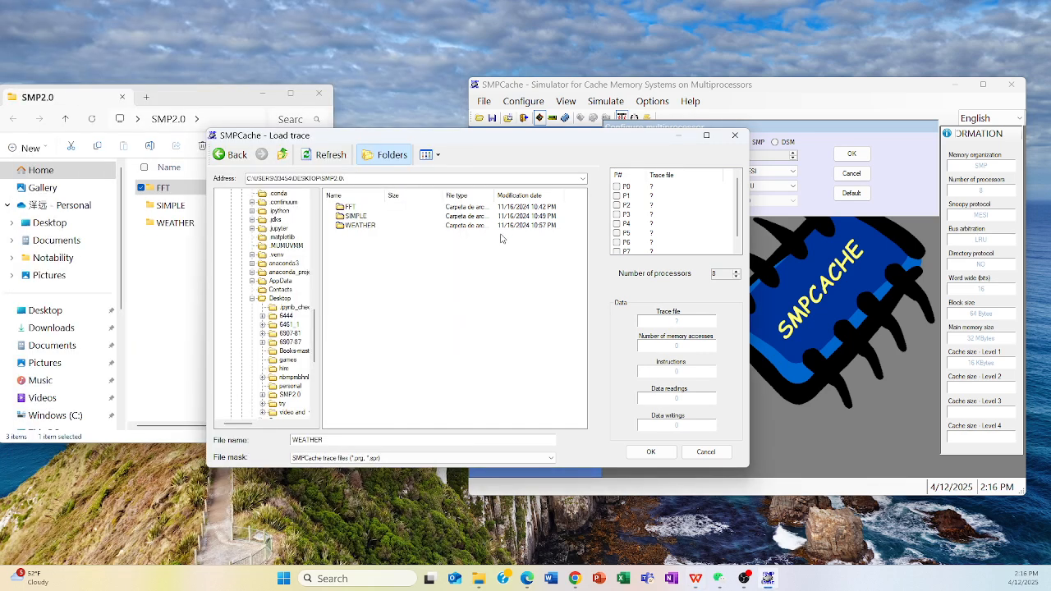
Step: Open the FFT8 folder inside FFT and assign the FFT1.prg trace to processor P0
double_click(348, 206)
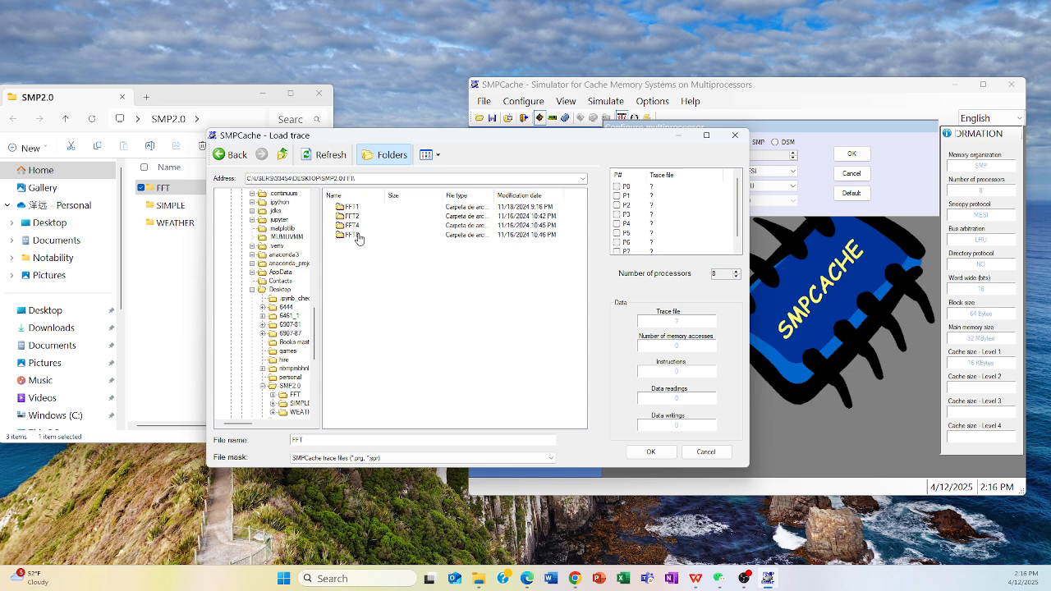
double_click(352, 235)
click(357, 235)
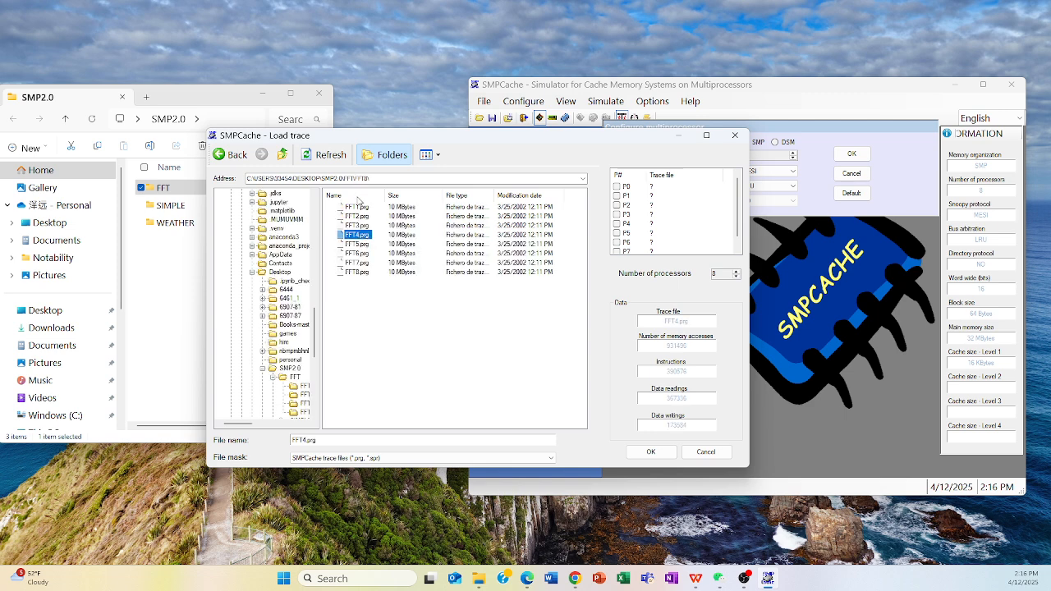
click(365, 281)
click(356, 210)
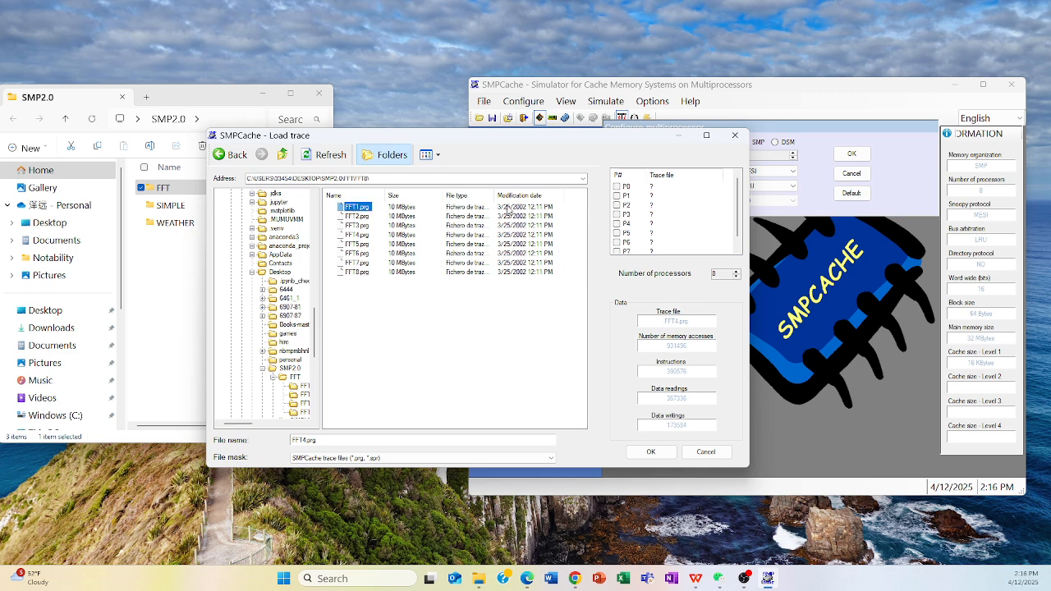
click(626, 187)
click(617, 186)
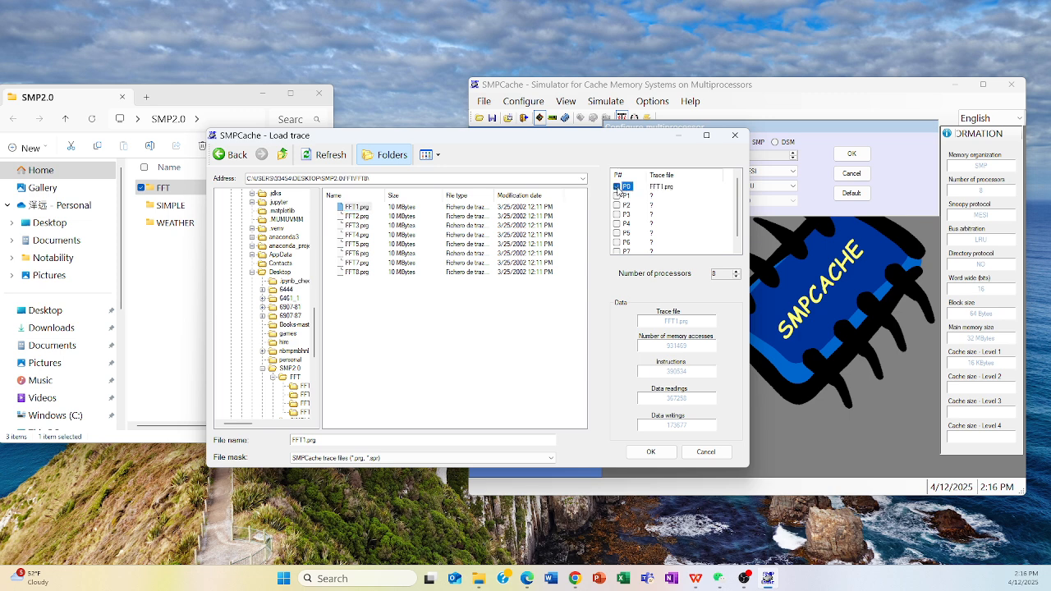
Step: Assign the traces FFT2.prg, FFT3.prg, FFT4.prg and FFT5.prg to processors P1, P2, P3 and P4 respectively
click(371, 217)
click(617, 196)
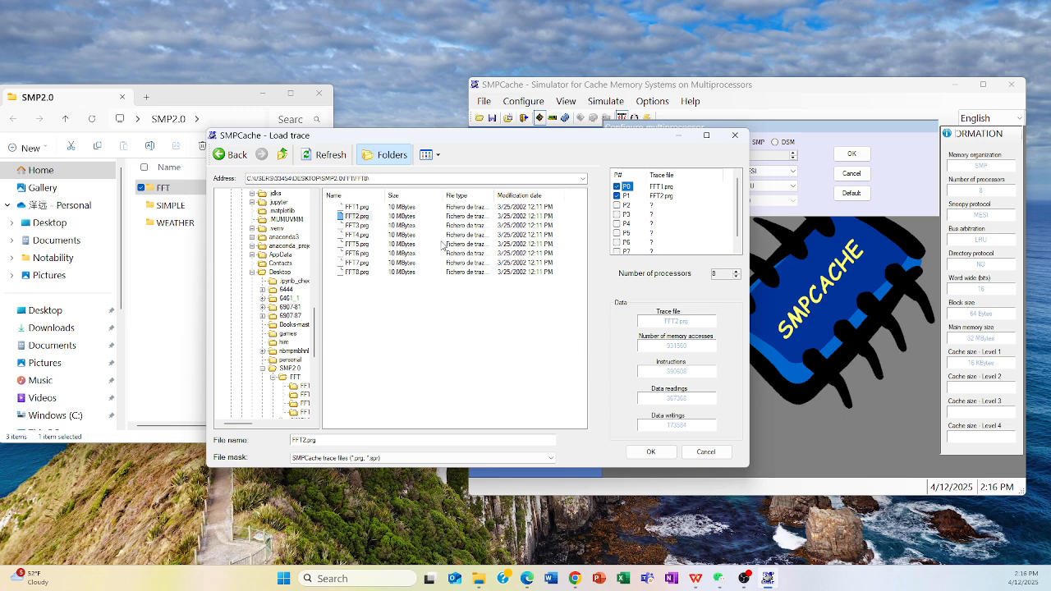
click(355, 225)
click(617, 205)
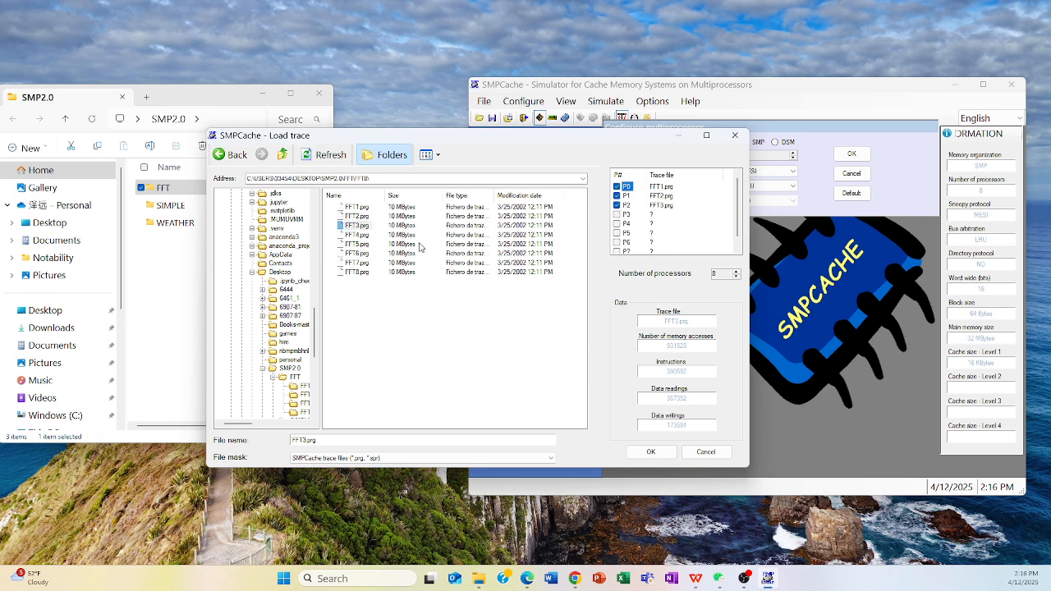
click(359, 236)
click(617, 214)
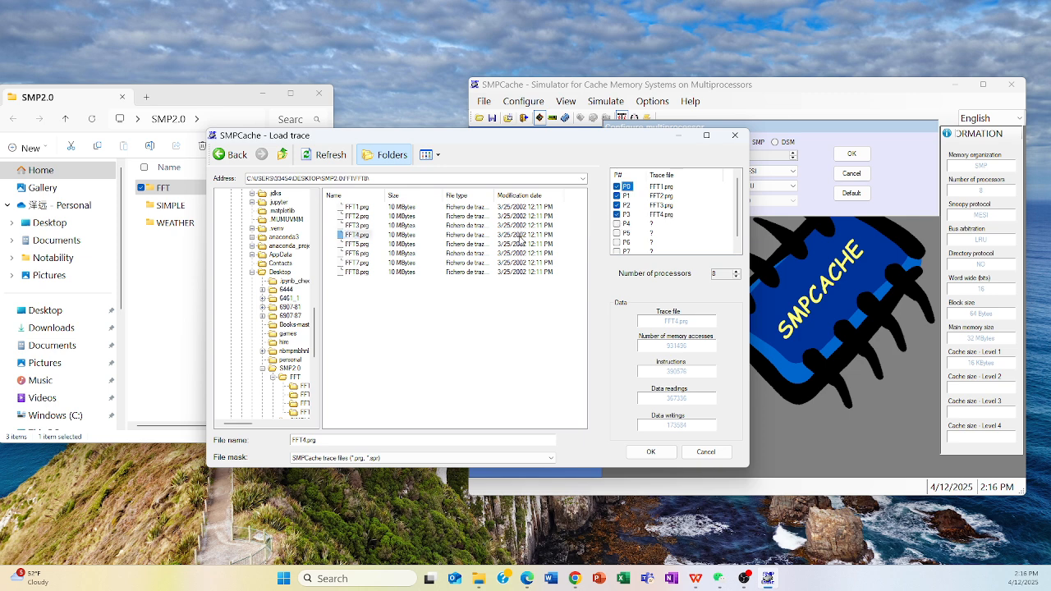
click(359, 245)
click(618, 225)
Step: Assign the traces FFT6.prg, FFT7.prg and FFT8.prg to processors P5, P6 and P7 respectively
click(358, 253)
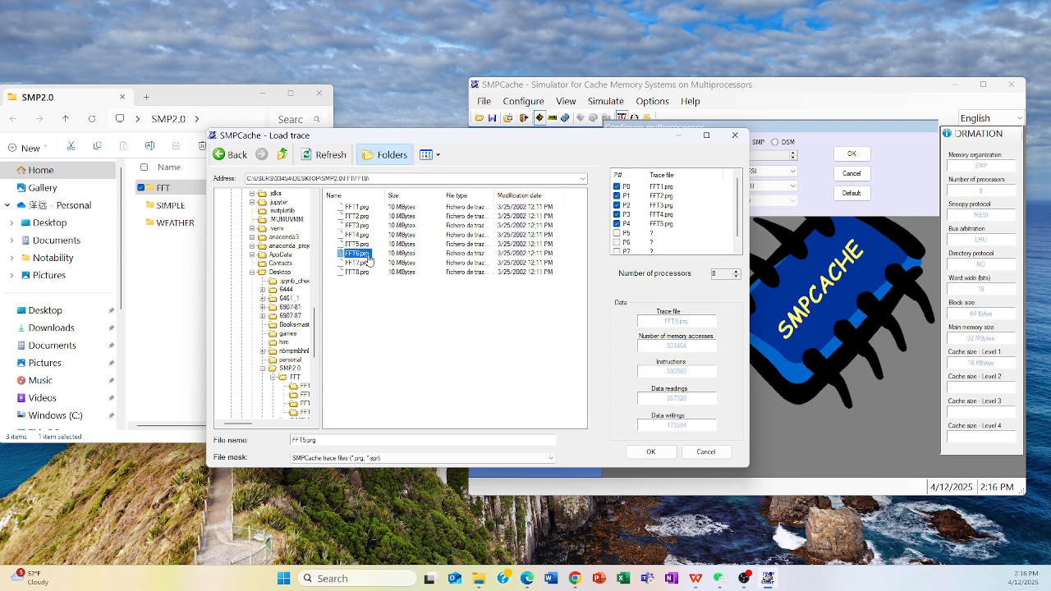
click(618, 235)
click(357, 262)
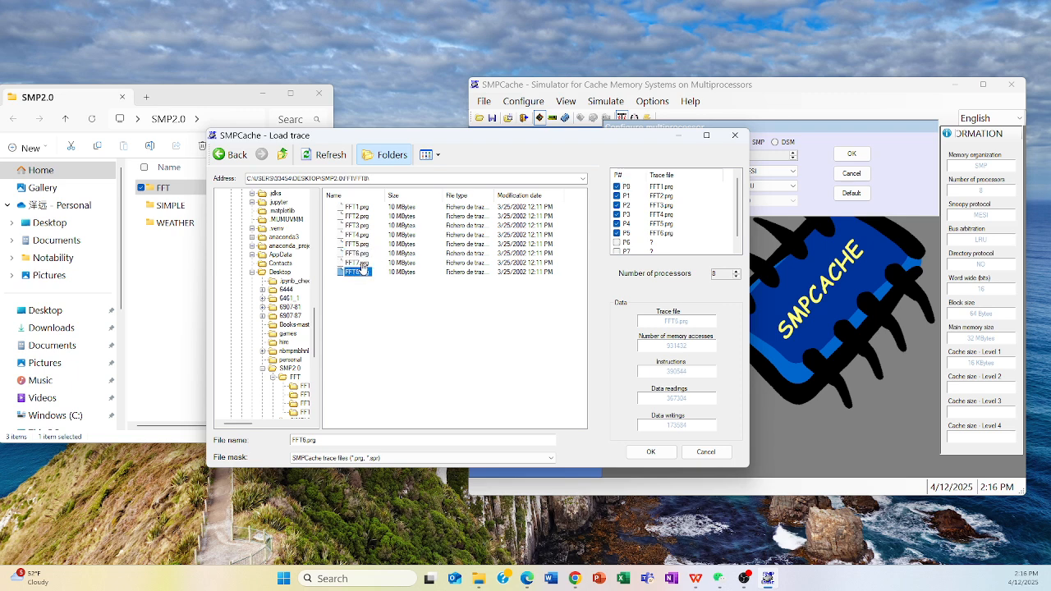
click(617, 243)
click(364, 271)
click(617, 251)
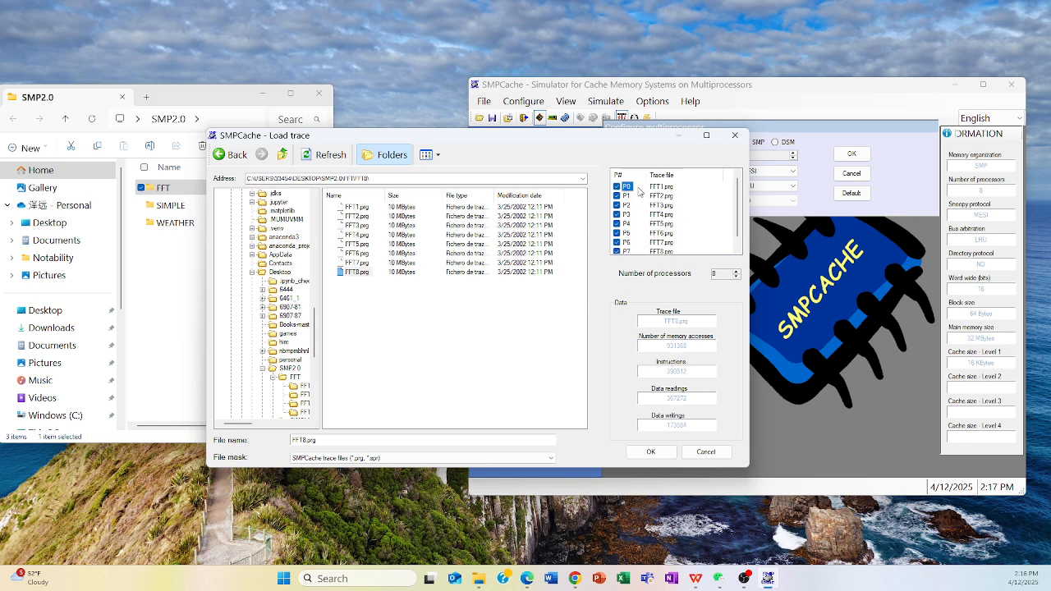
Step: Check the trace assignments down to P7, then accept the loaded traces and the multiprocessor configuration
scroll(635, 246, down, 1)
click(493, 313)
click(361, 208)
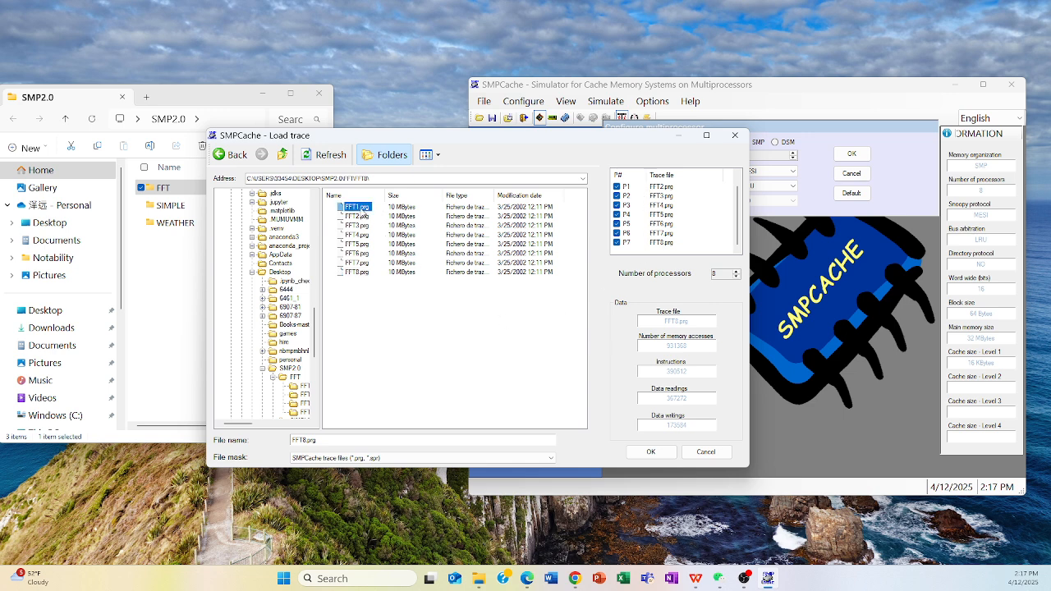
click(366, 273)
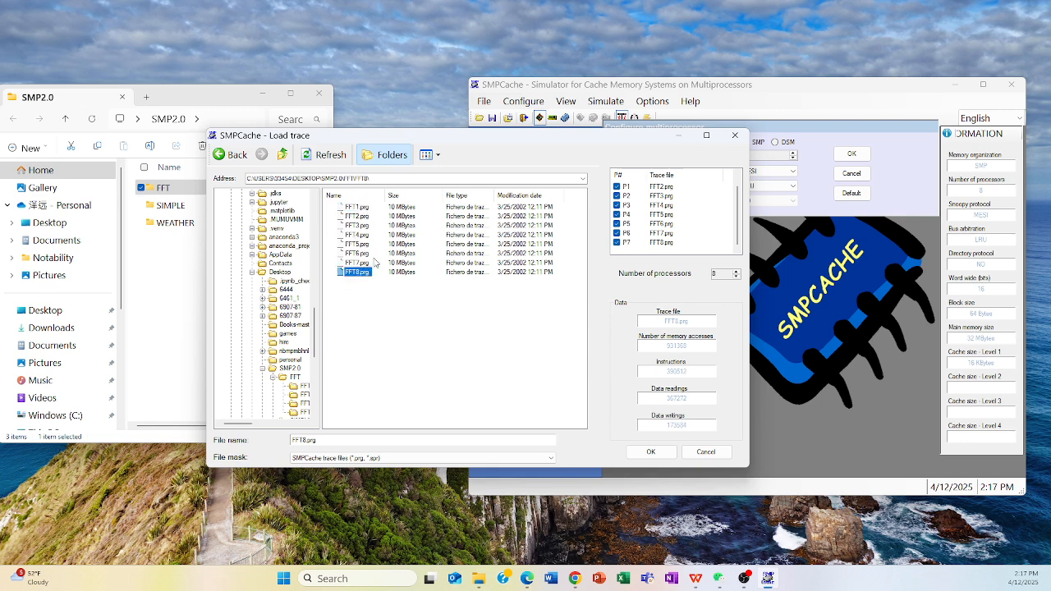
click(366, 271)
click(663, 245)
click(629, 242)
click(650, 451)
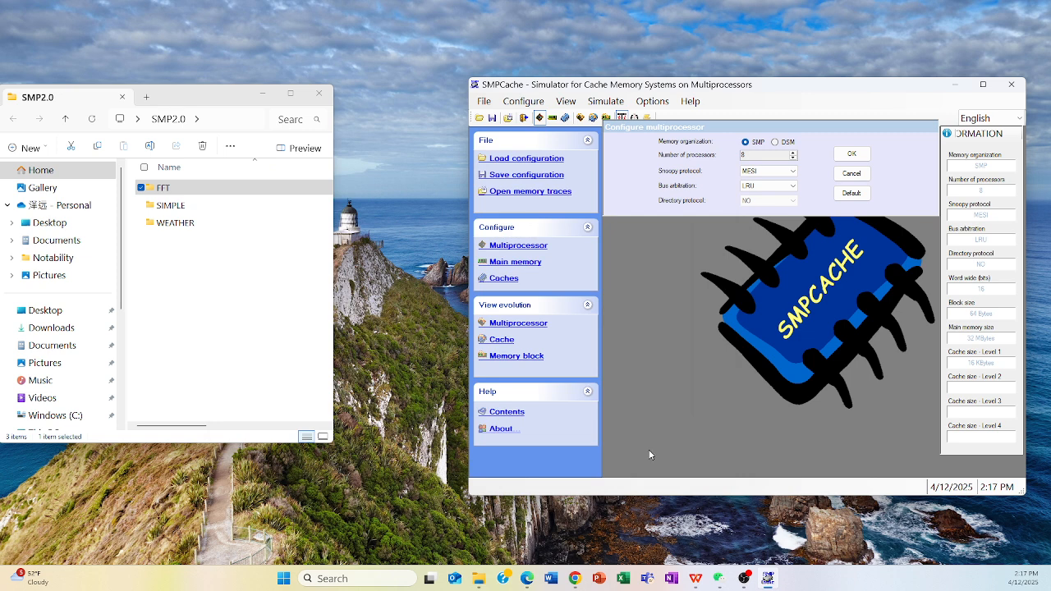
click(851, 154)
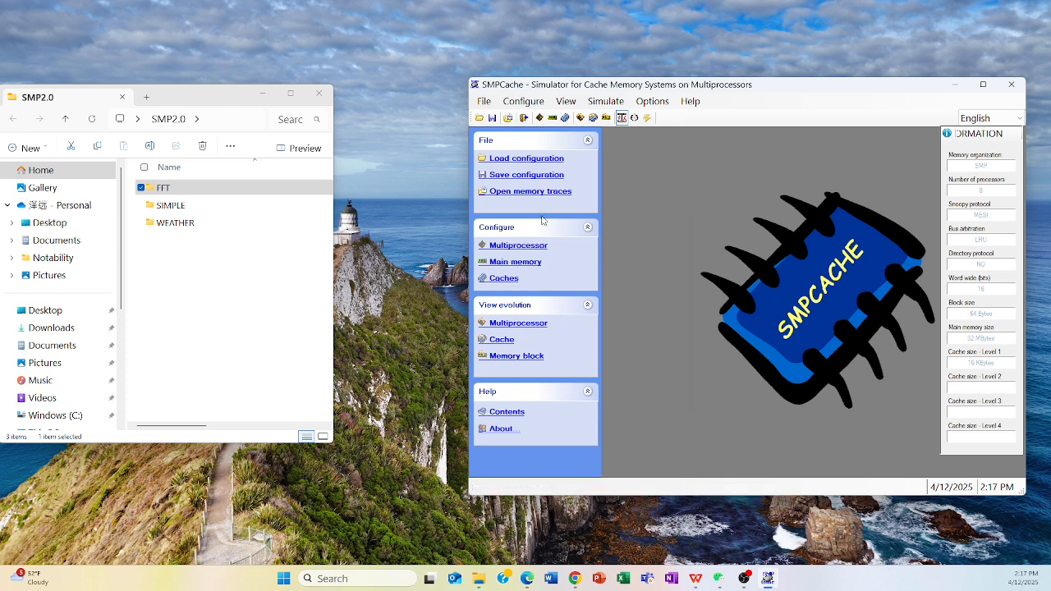
Step: Move the SMPCache window and the SMP2.0 folder window closer together on the desktop
drag(756, 89, 704, 87)
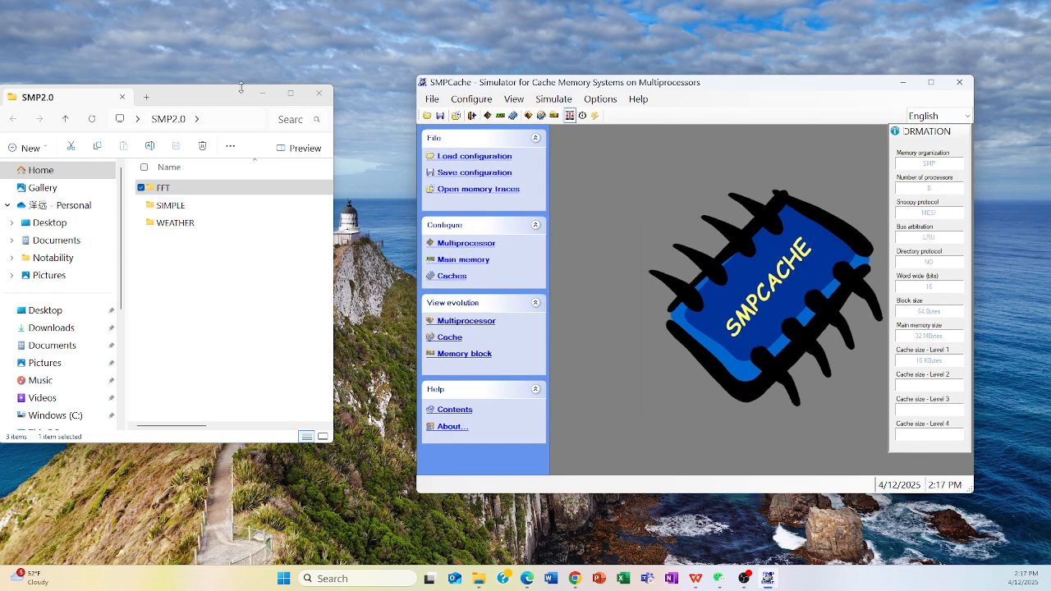
drag(218, 97, 260, 92)
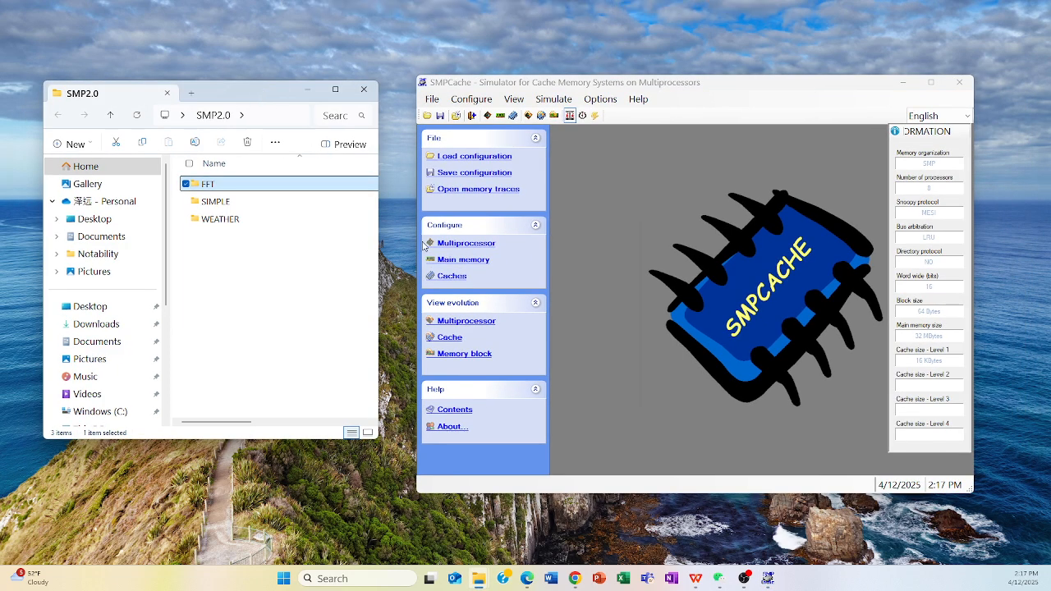
click(491, 322)
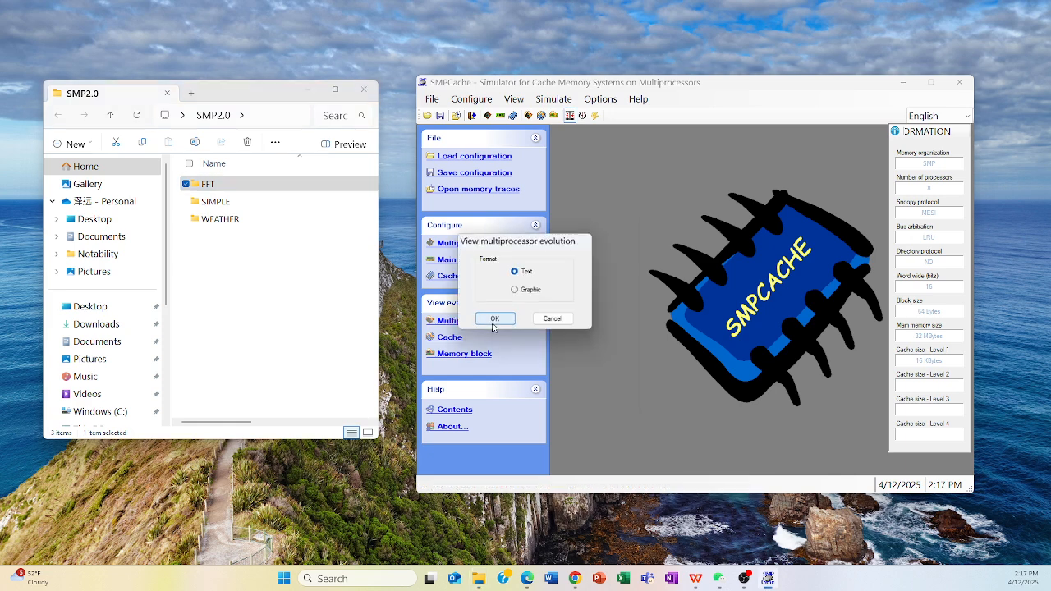
click(494, 319)
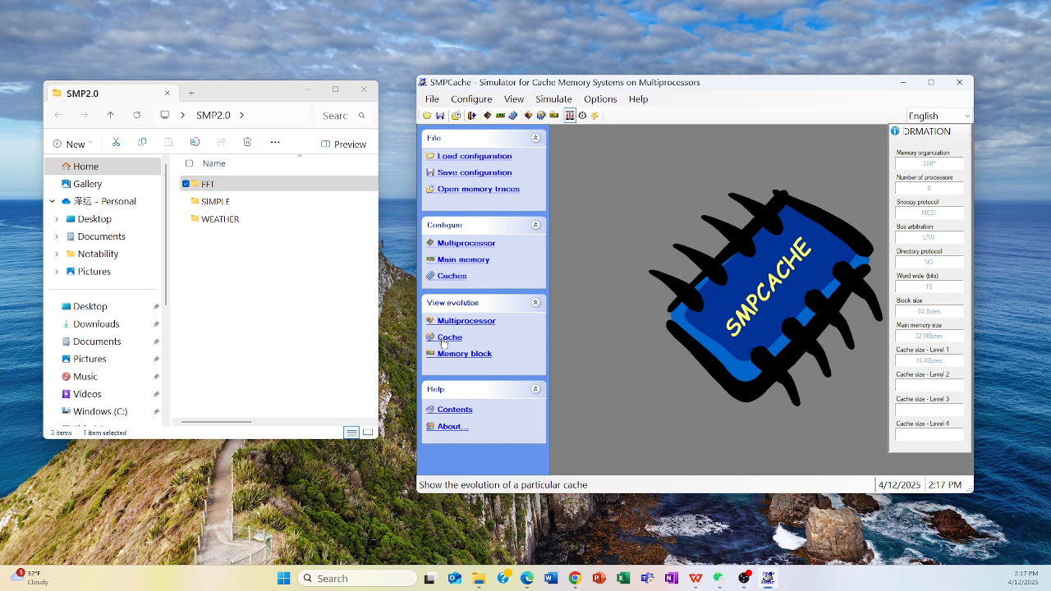
click(443, 342)
click(478, 328)
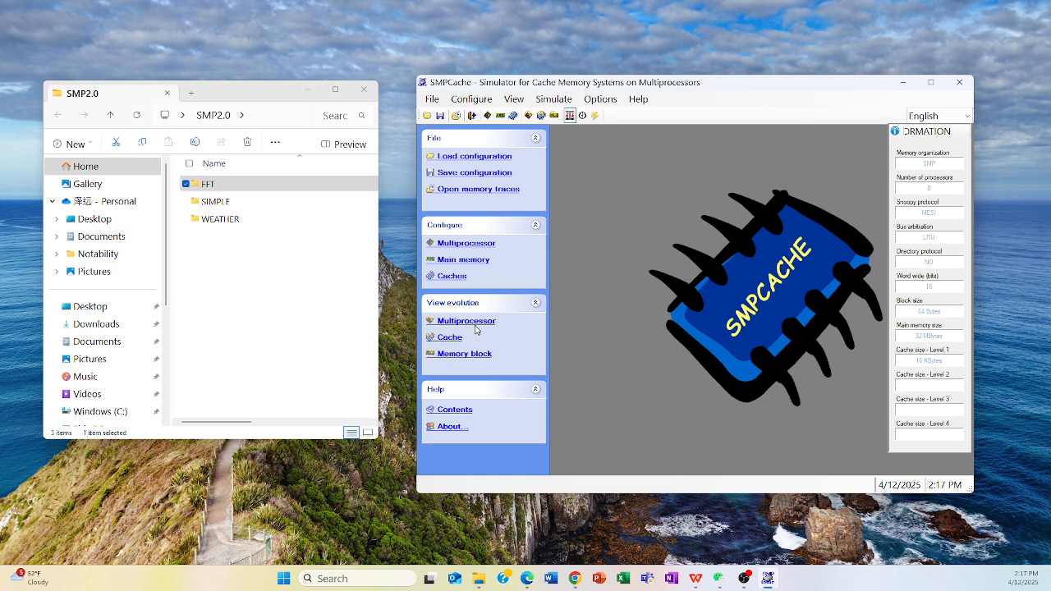
click(456, 338)
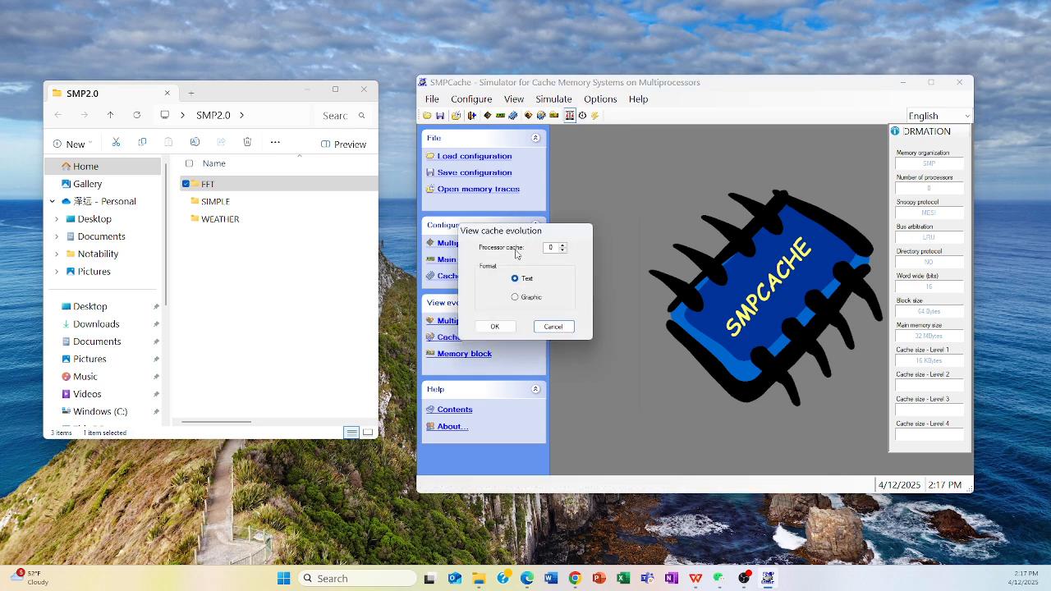
click(563, 245)
drag(523, 233, 634, 246)
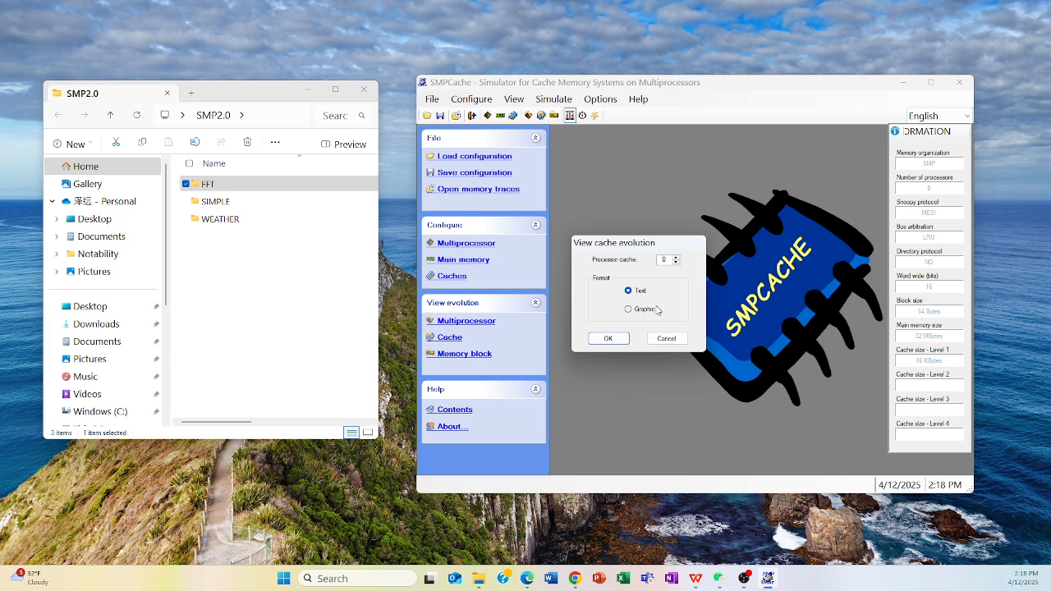
click(661, 339)
click(661, 340)
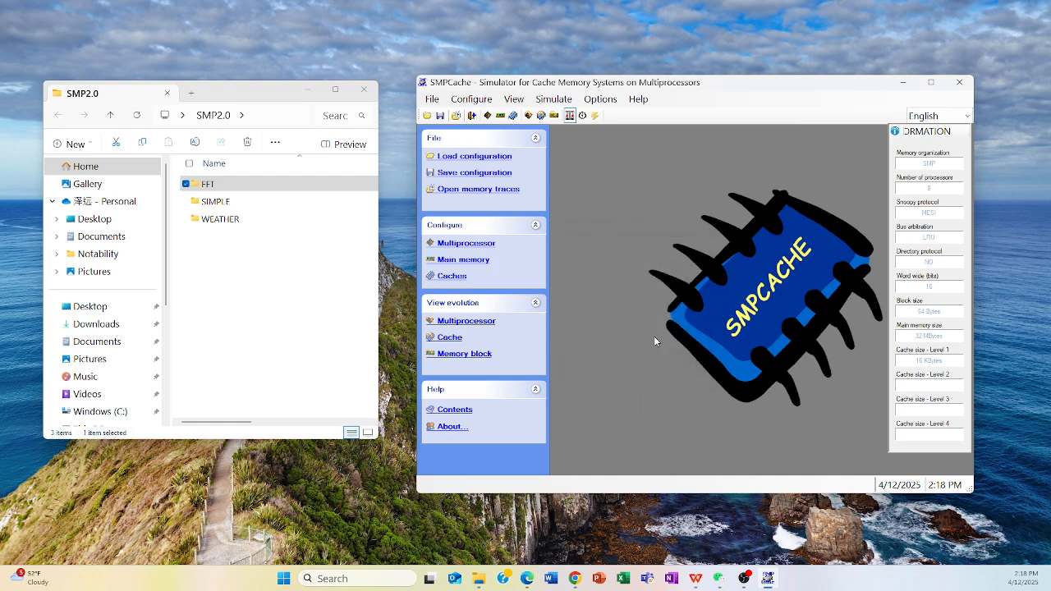
Step: Open the multiprocessor evolution view in Text format and reposition its window over the SMP2.0 folder and the main window
click(485, 321)
drag(502, 248, 618, 249)
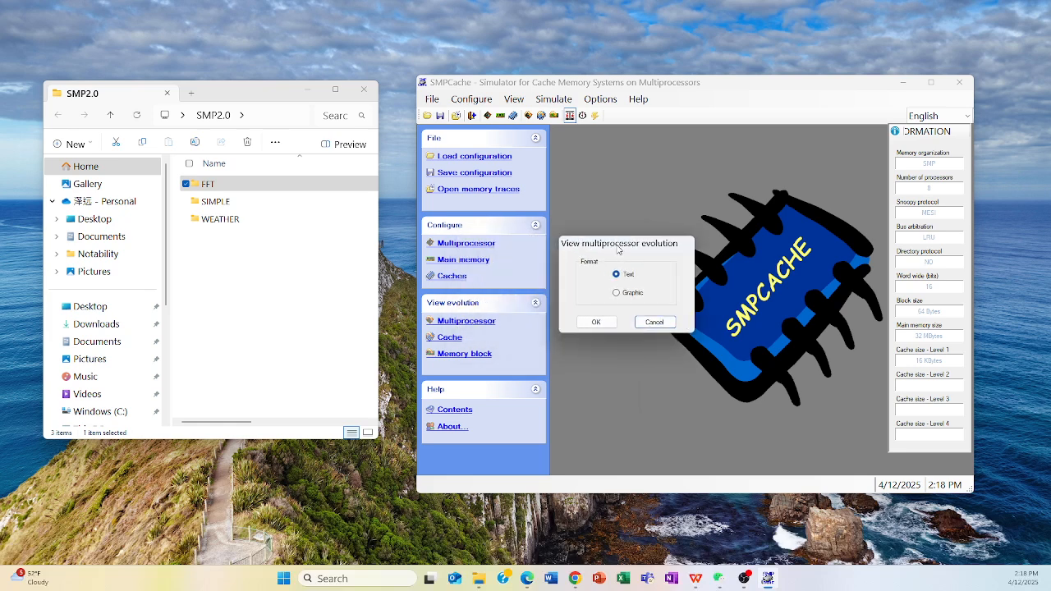
click(597, 322)
drag(534, 82, 577, 105)
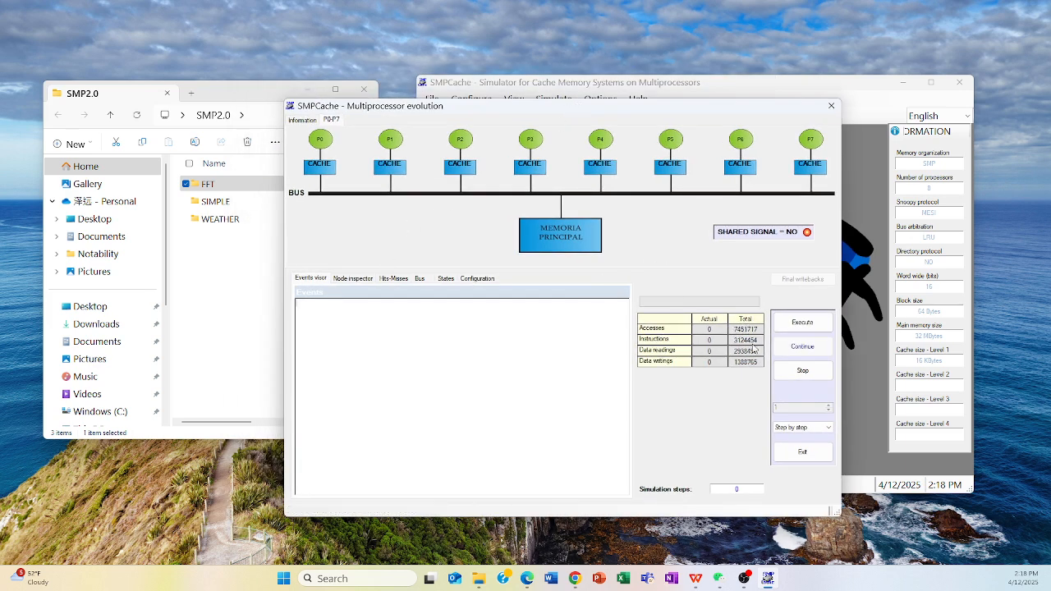
Step: Check the FFT reference count in Table 2 of HW8.docx against the simulator's total accesses, and minimize the document
click(697, 578)
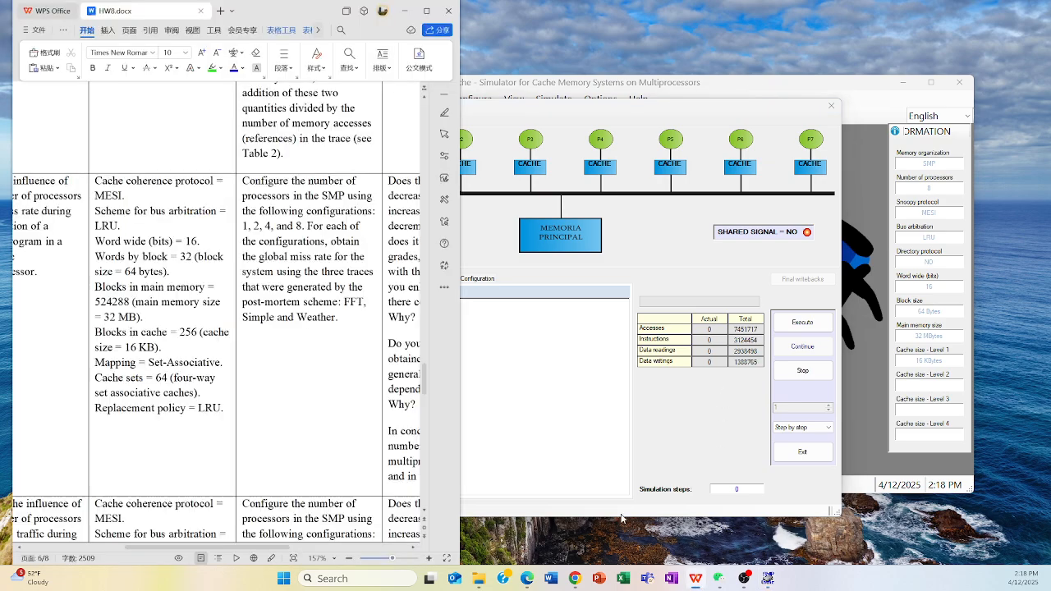
scroll(327, 348, up, 20)
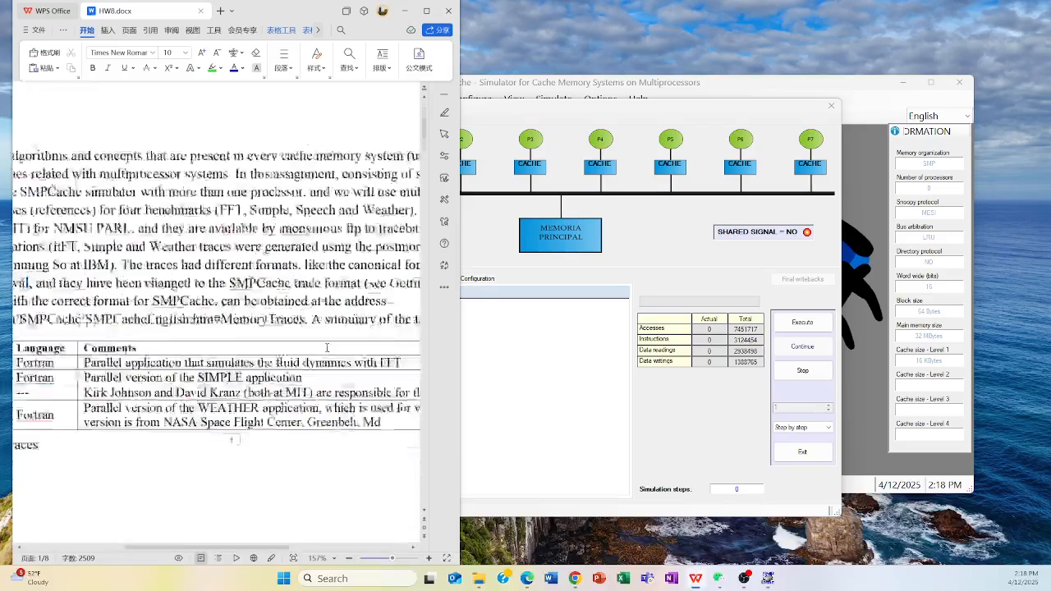
scroll(327, 348, up, 3)
scroll(327, 349, left, 2)
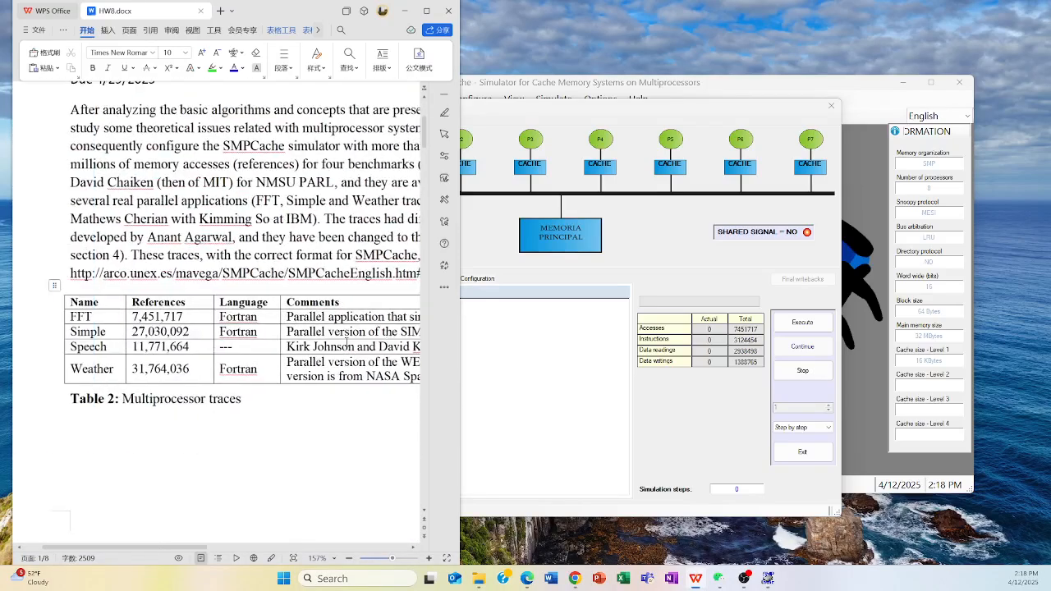
scroll(347, 343, left, 2)
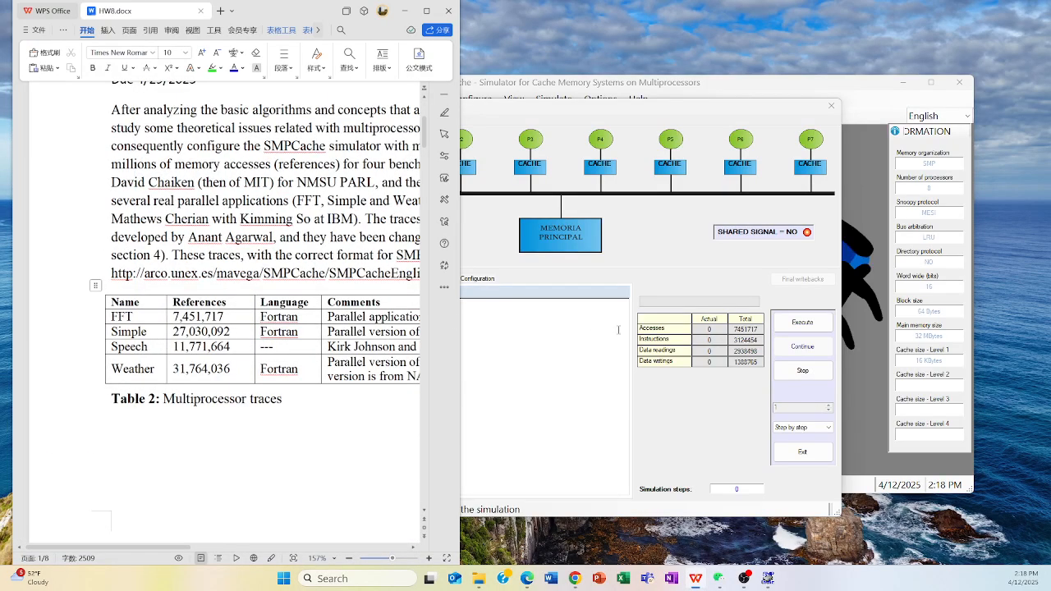
drag(224, 317, 173, 316)
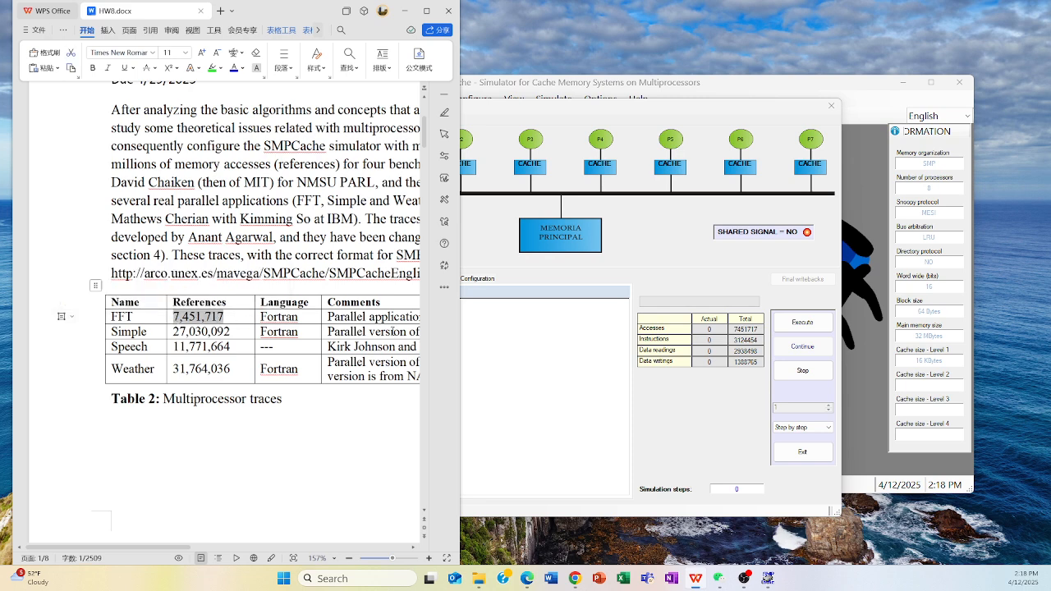
click(273, 447)
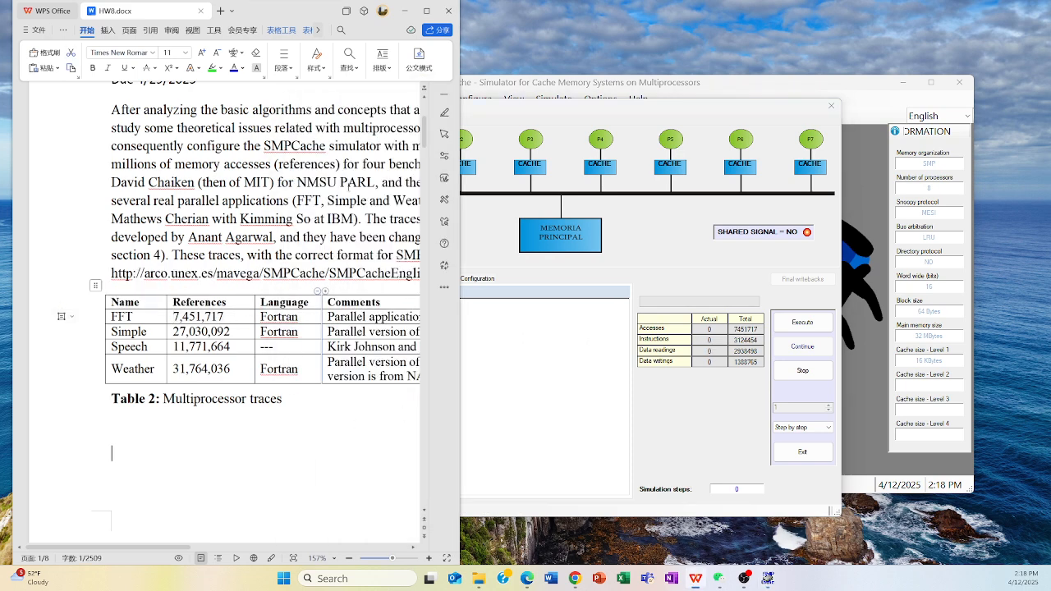
click(405, 10)
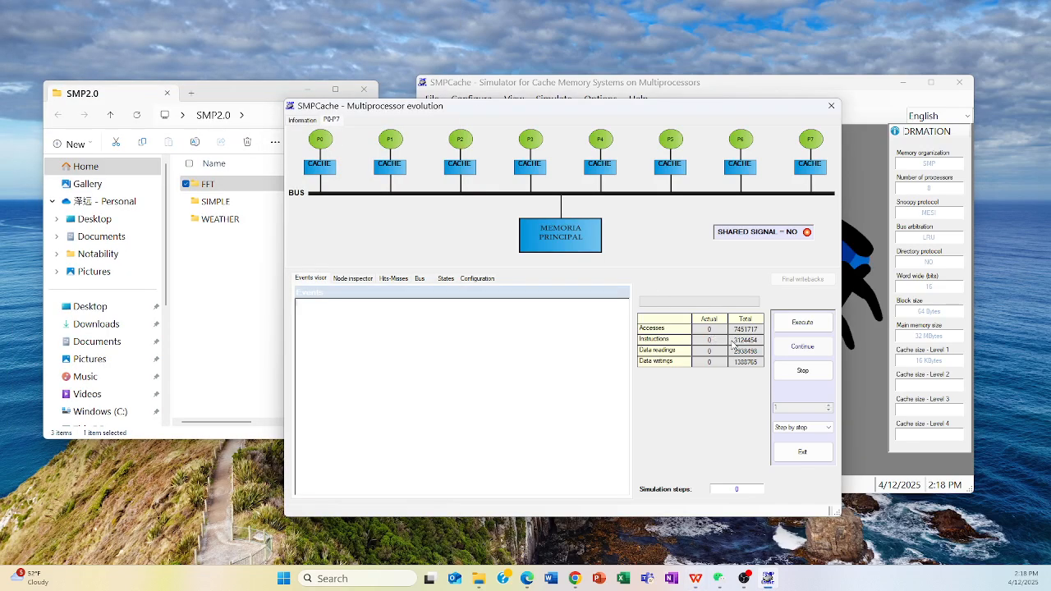
Step: Execute the FFT simulation in Complete mode and show its hits and misses statistics
scroll(803, 427, down, 1)
click(817, 427)
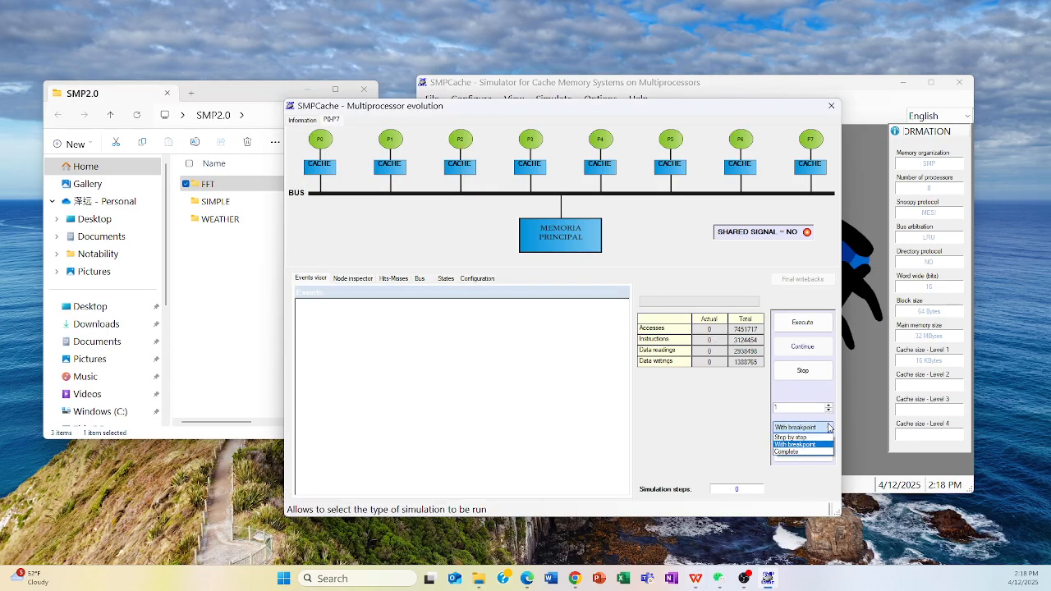
click(819, 453)
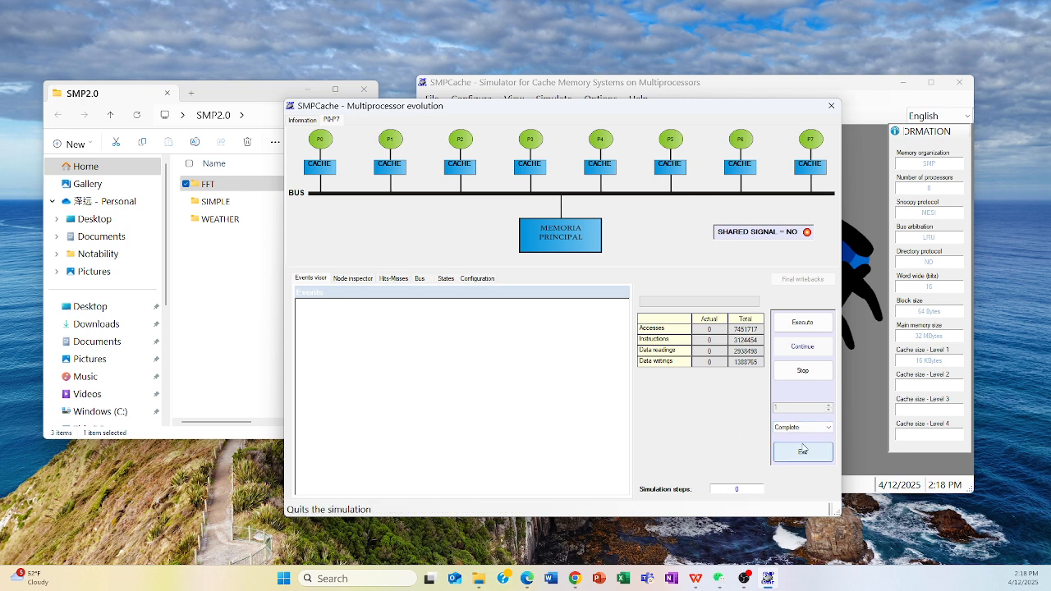
click(809, 324)
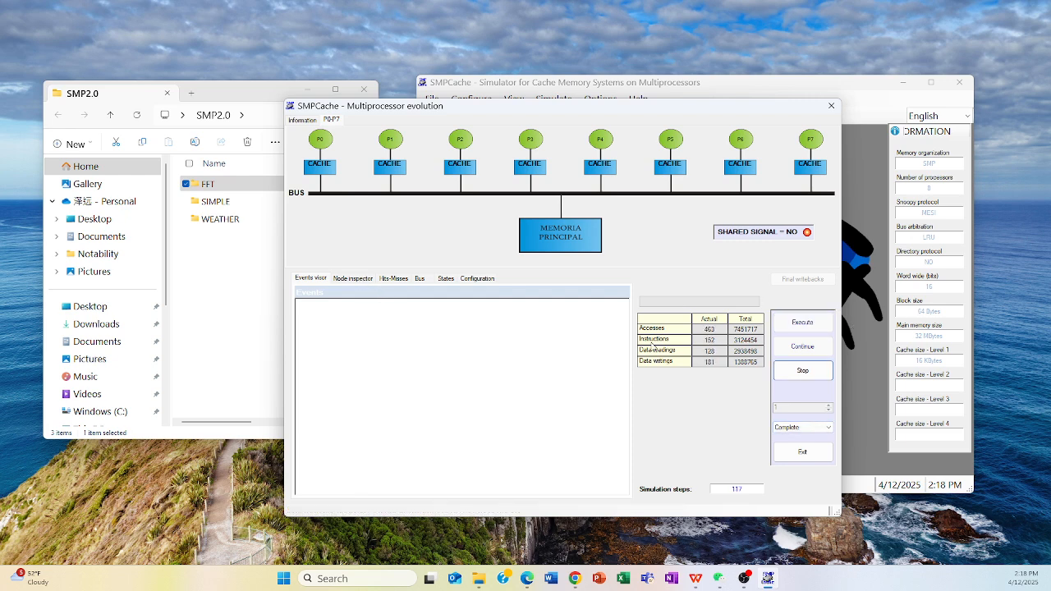
click(345, 278)
click(401, 280)
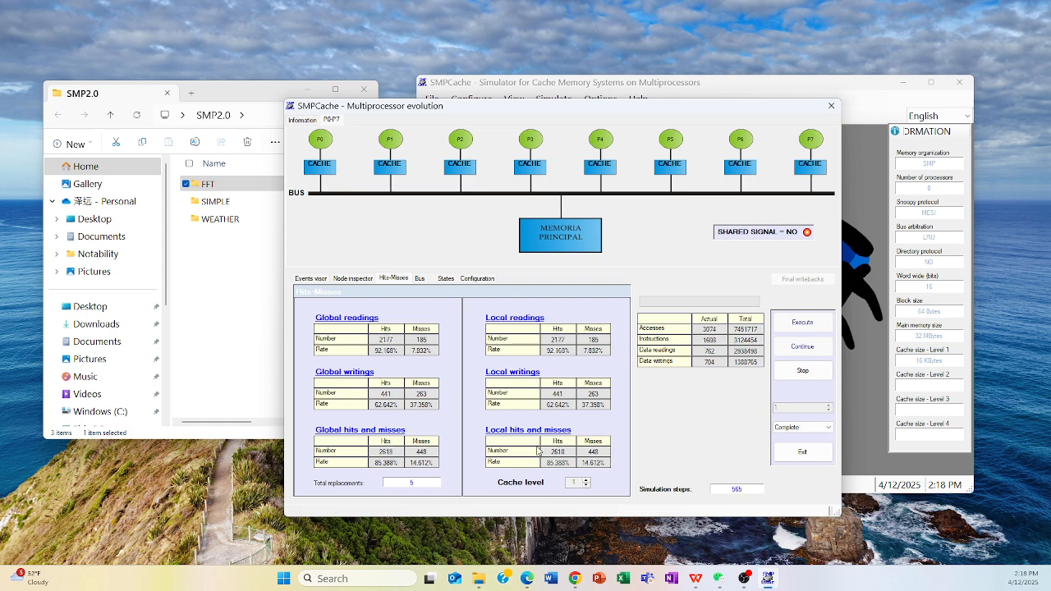
Step: Reread Task 5 in HW8.docx for the processor configurations and the global miss rate requirement while the simulation runs
click(699, 585)
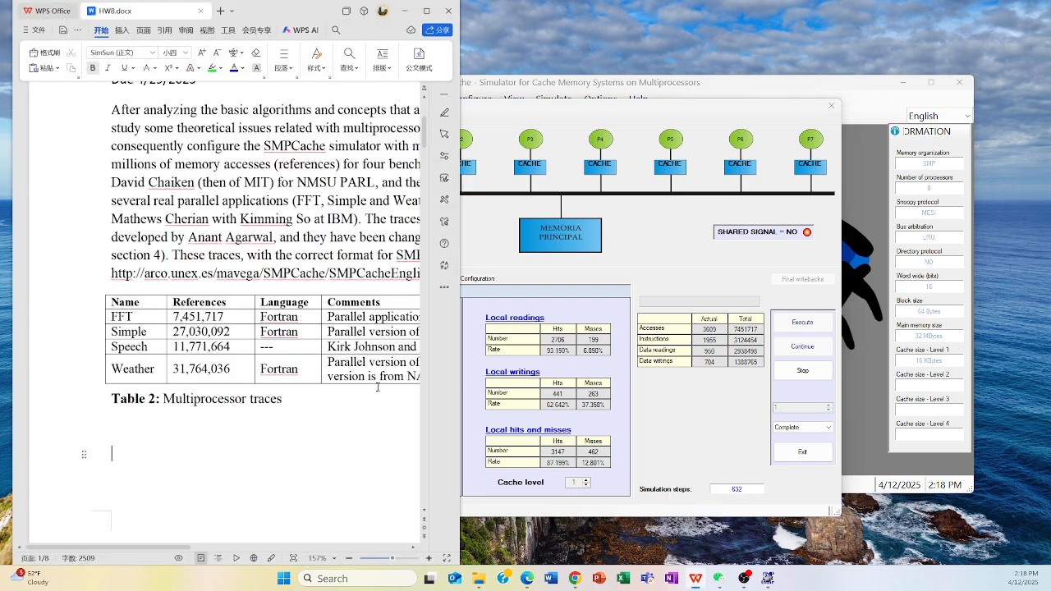
scroll(321, 366, down, 10)
scroll(321, 366, up, 2)
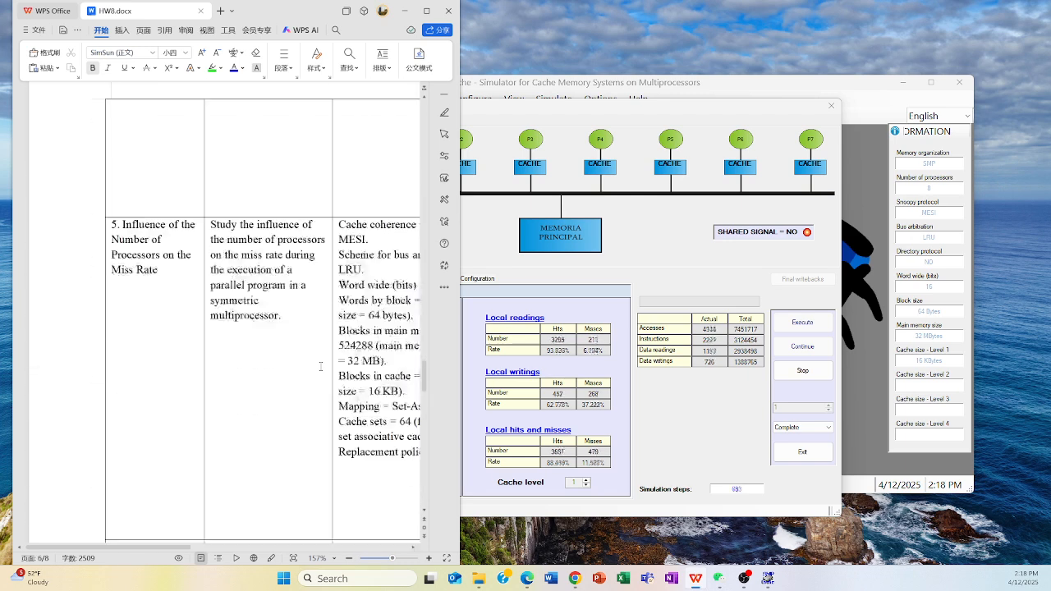
scroll(321, 366, right, 5)
scroll(321, 366, right, 2)
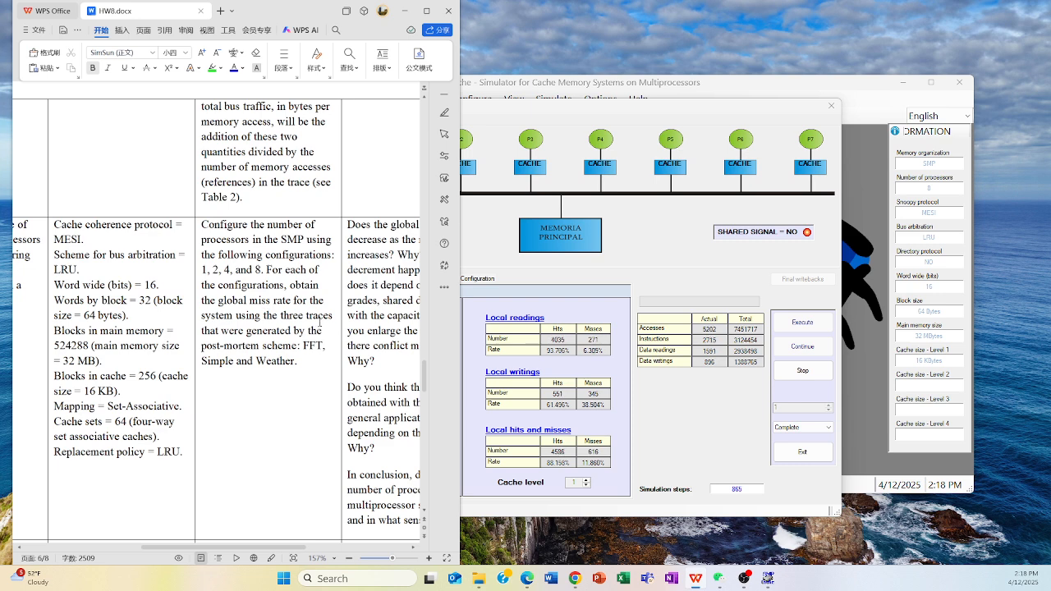
click(509, 390)
click(243, 367)
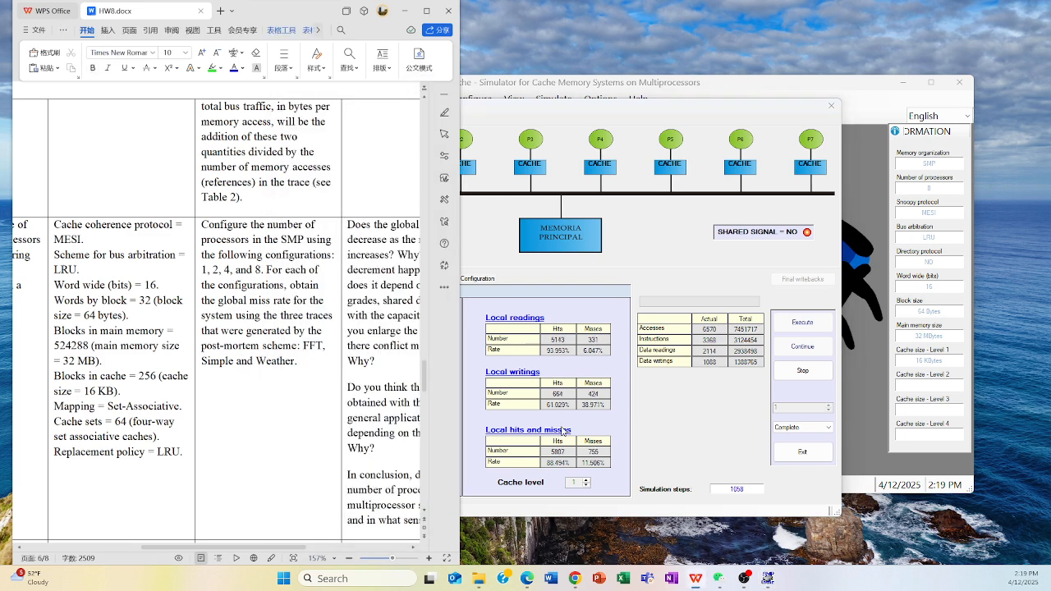
Step: Check the global hits and misses of the running FFT simulation, and look through HW8.docx from Task 5 to Task 6
click(484, 392)
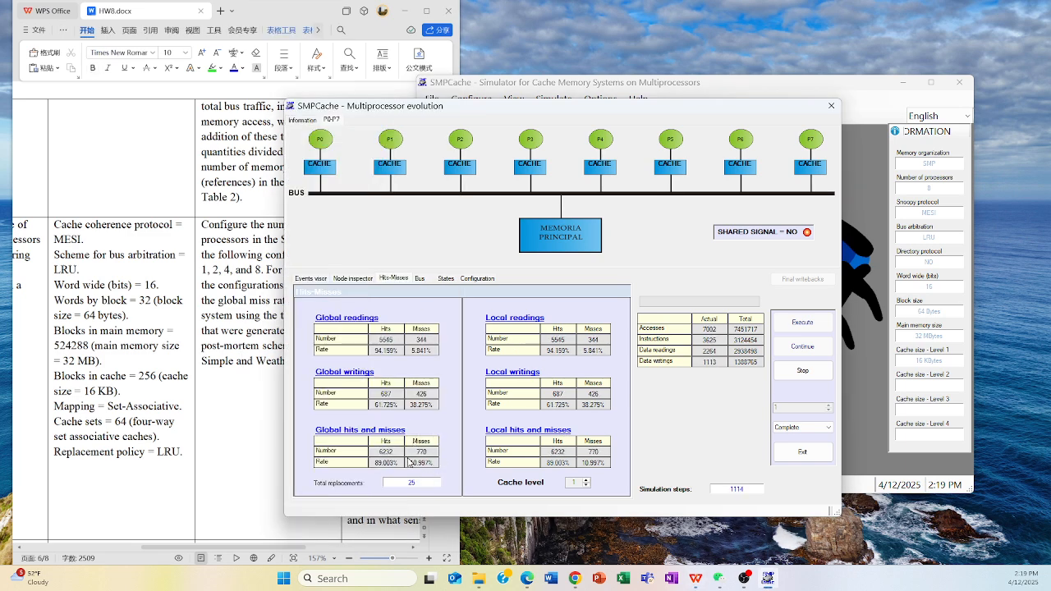
click(256, 394)
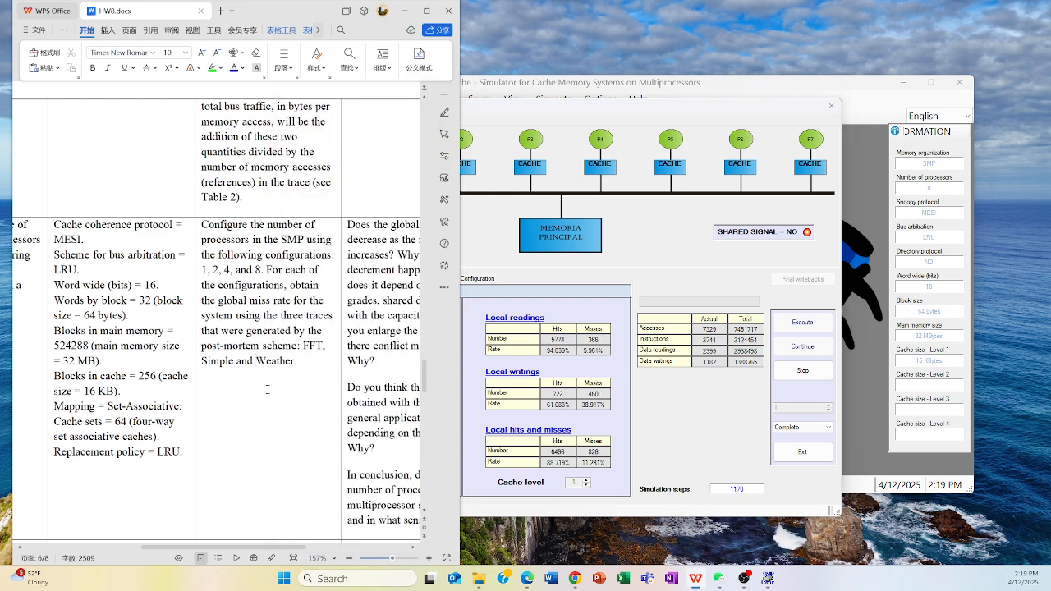
scroll(293, 378, left, 5)
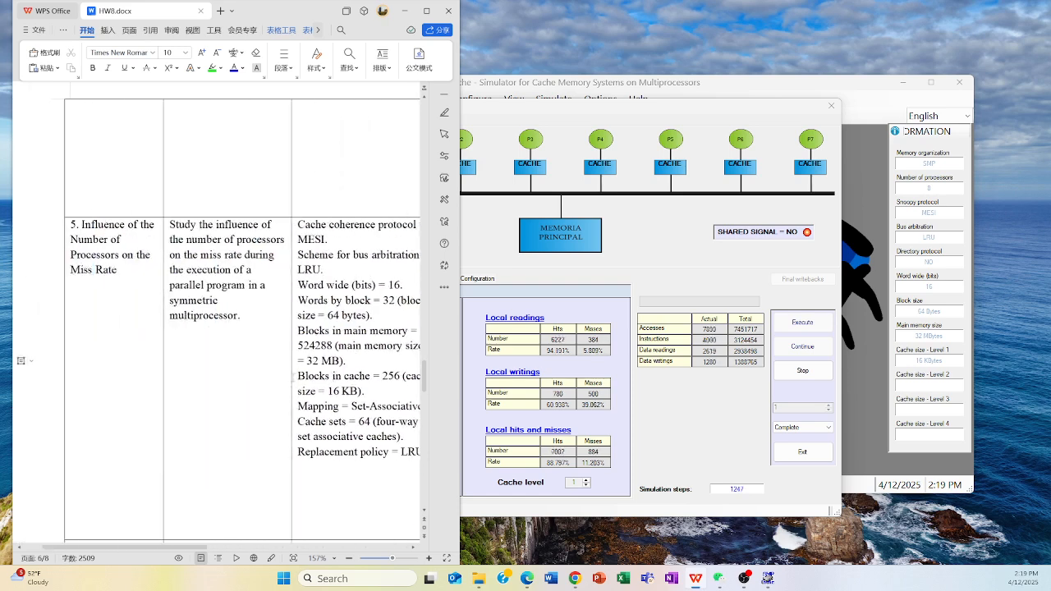
scroll(299, 376, right, 1)
scroll(299, 376, down, 10)
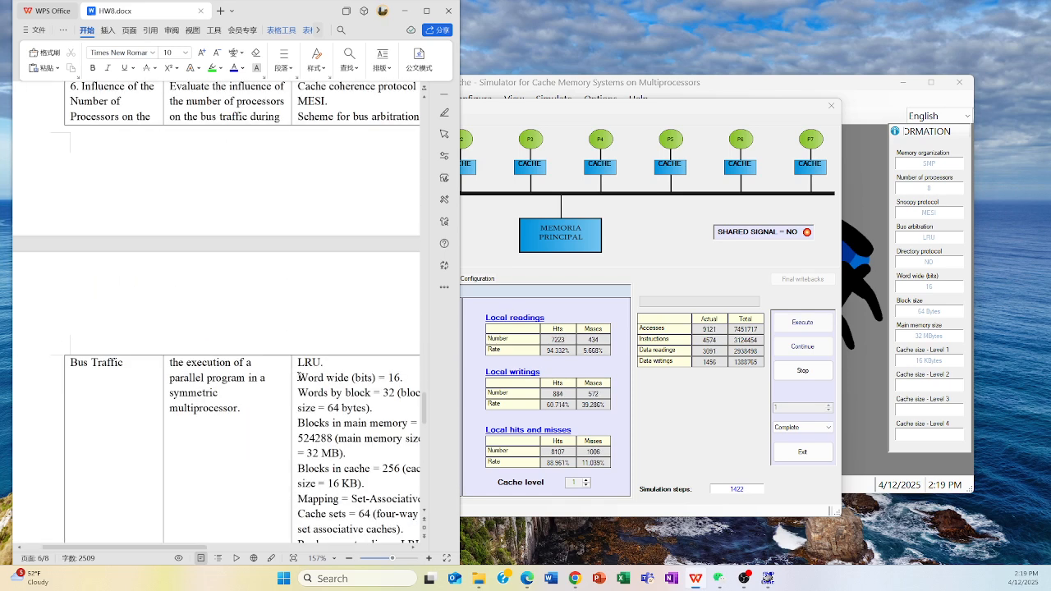
scroll(299, 376, up, 12)
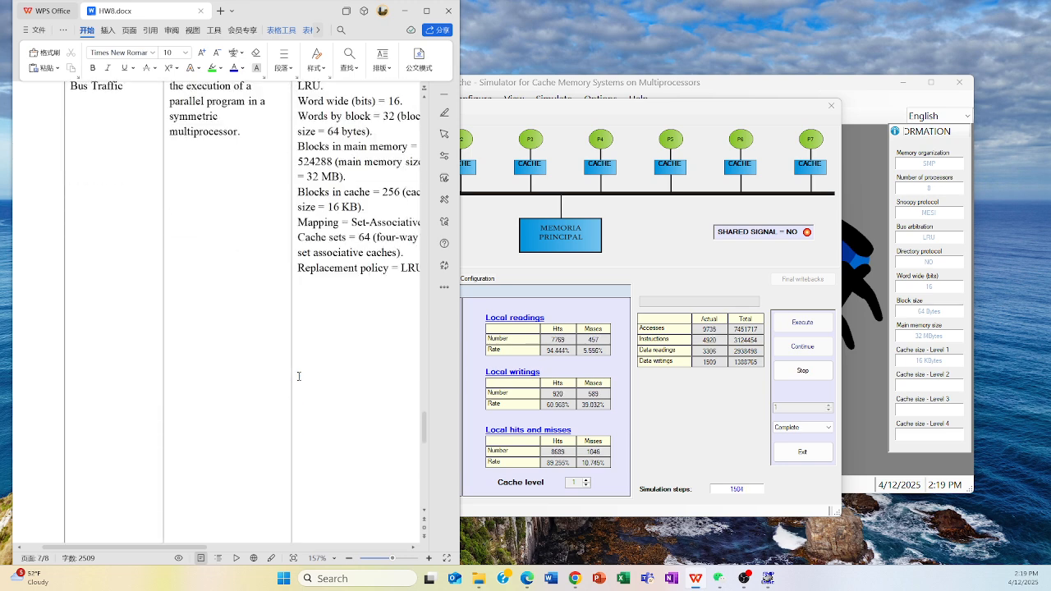
scroll(299, 376, up, 1)
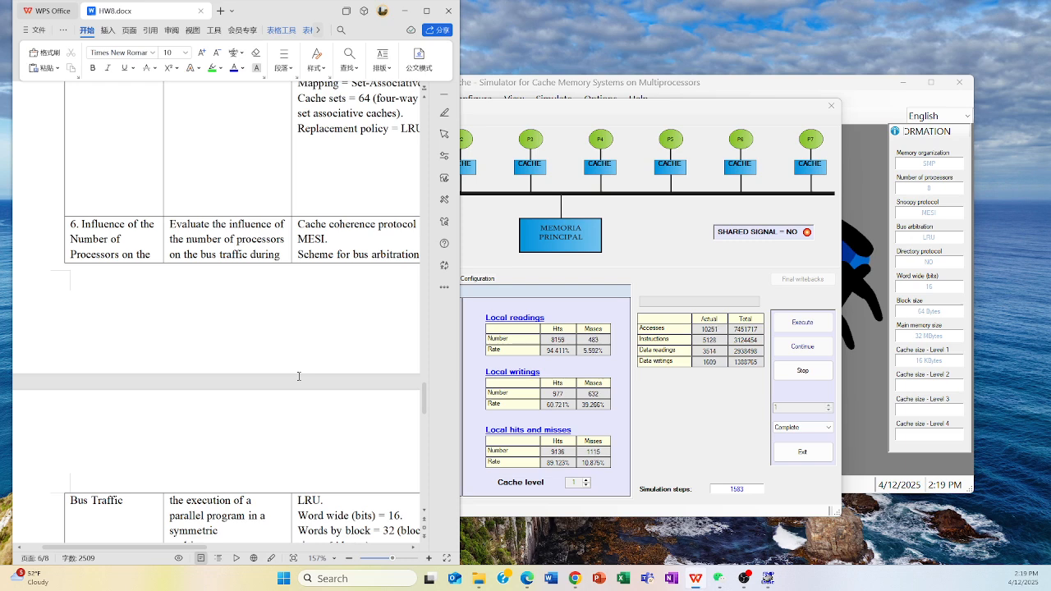
scroll(298, 355, right, 4)
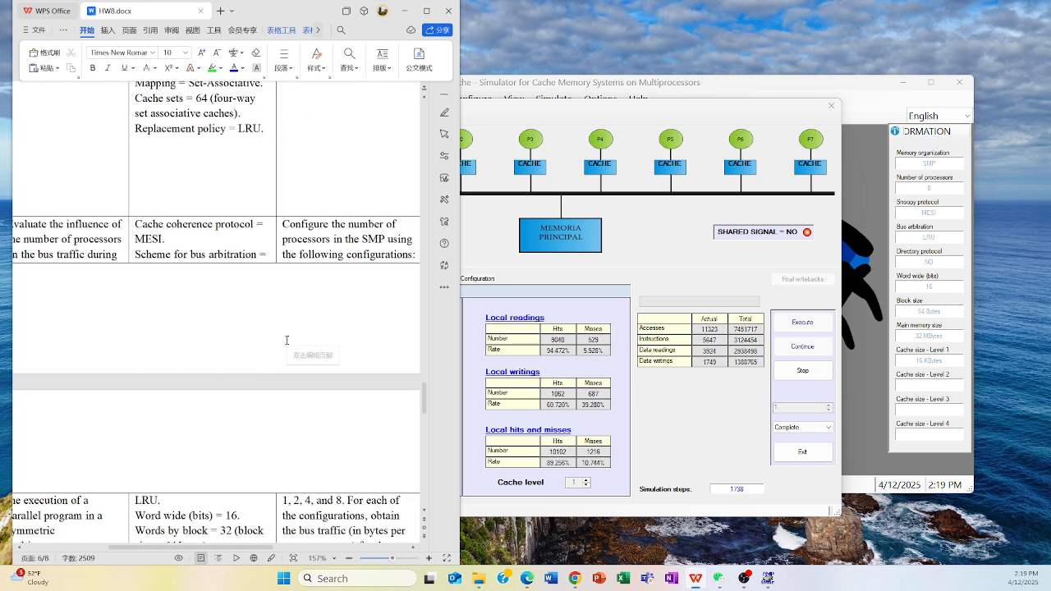
scroll(287, 340, right, 2)
click(694, 399)
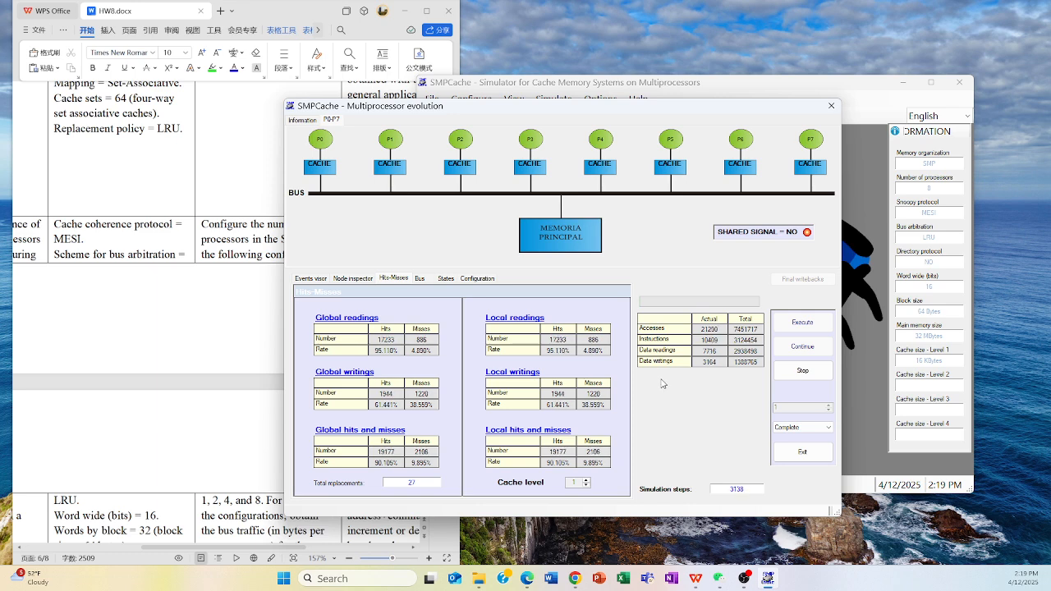
Step: Read Task 6 in HW8.docx for its purpose, cache settings, processor configurations and required traces
click(252, 336)
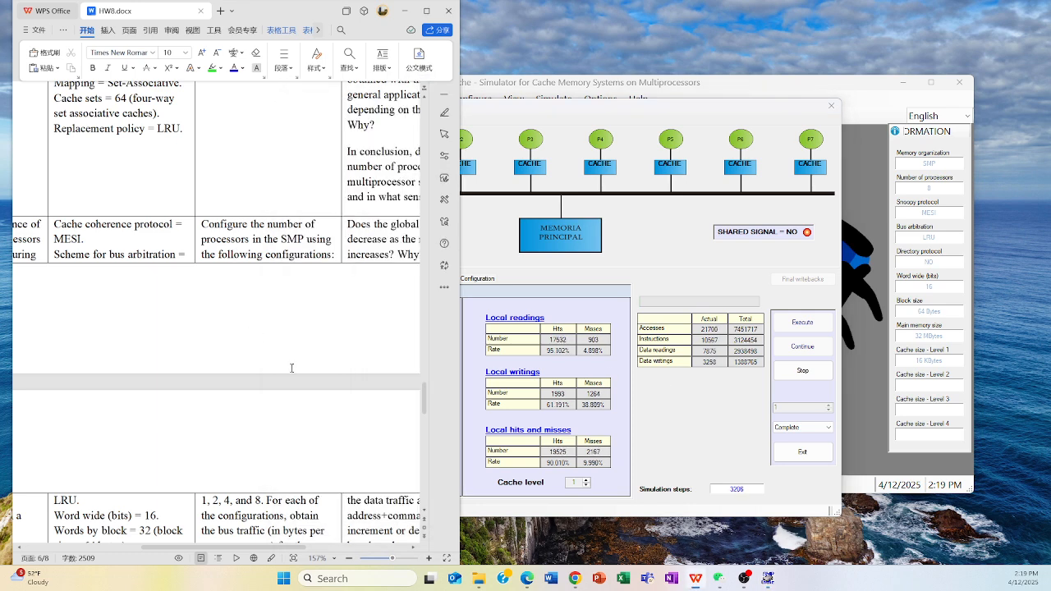
scroll(292, 368, down, 5)
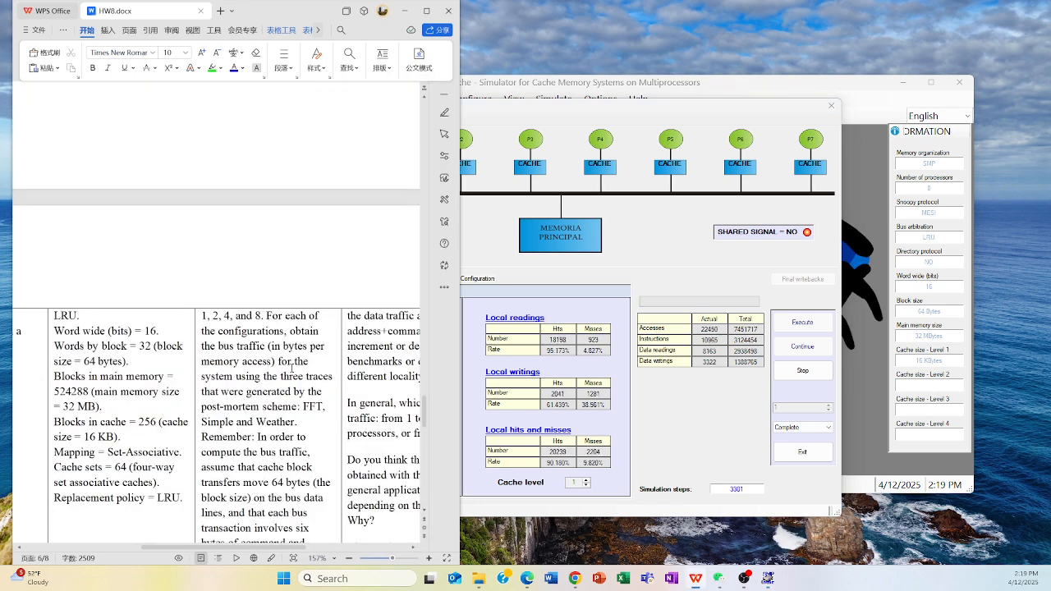
scroll(291, 369, left, 3)
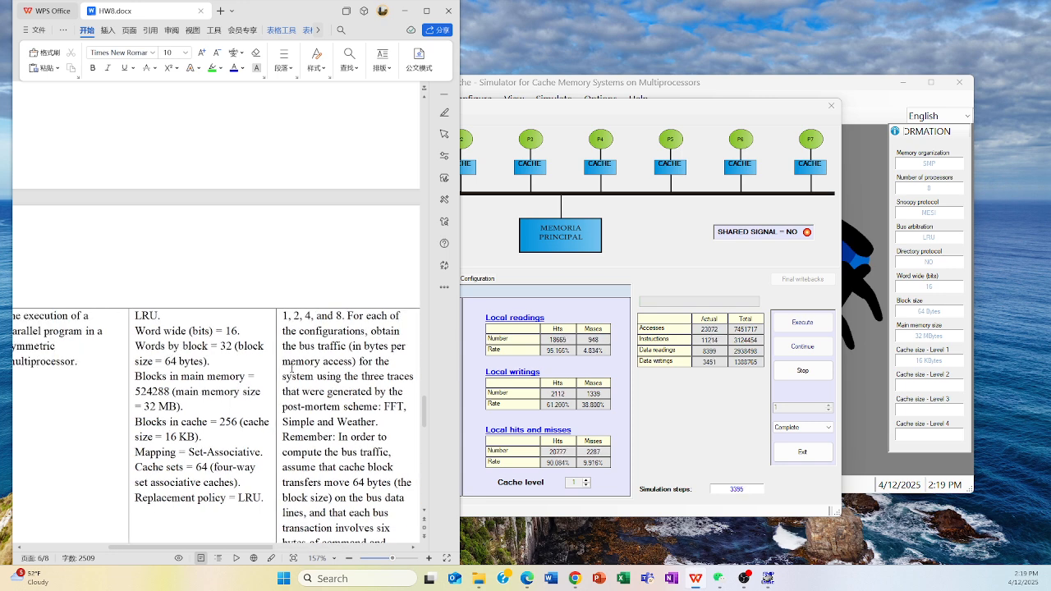
scroll(291, 369, up, 3)
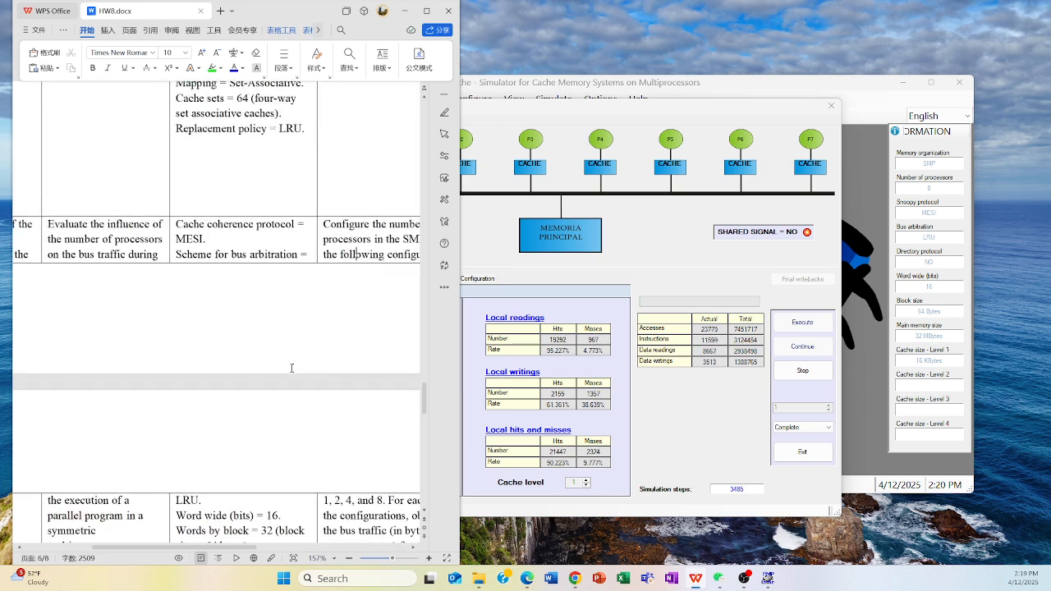
scroll(292, 369, down, 4)
scroll(292, 369, left, 2)
scroll(292, 368, left, 3)
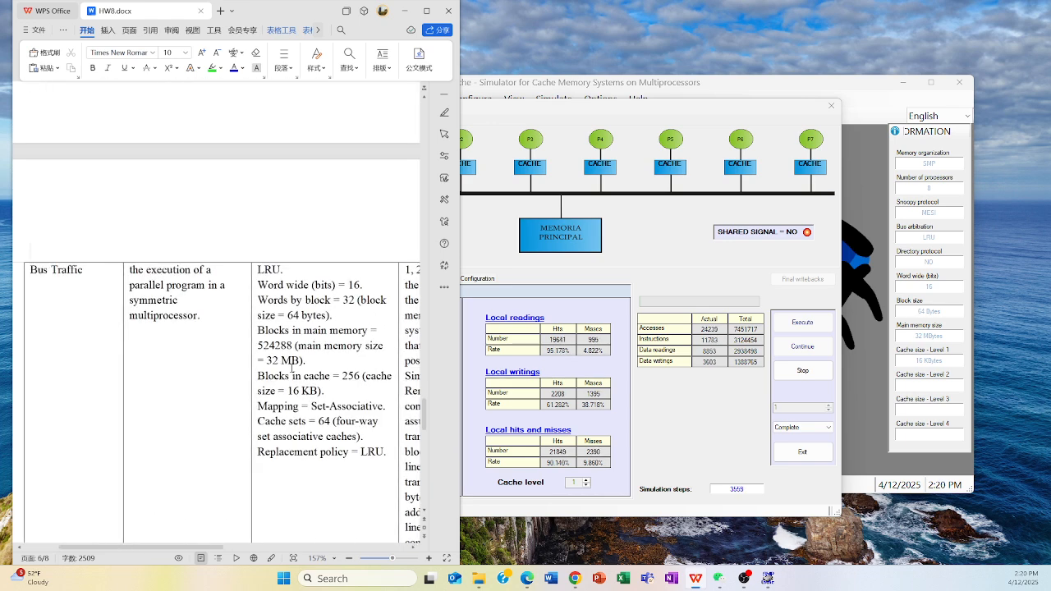
scroll(292, 368, up, 5)
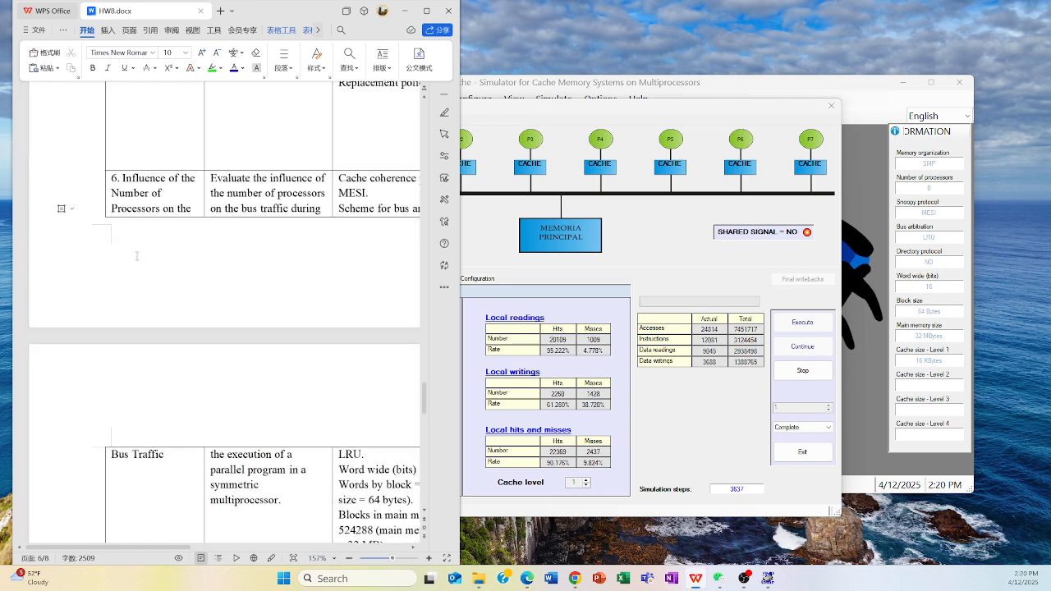
scroll(137, 257, up, 1)
scroll(160, 232, right, 6)
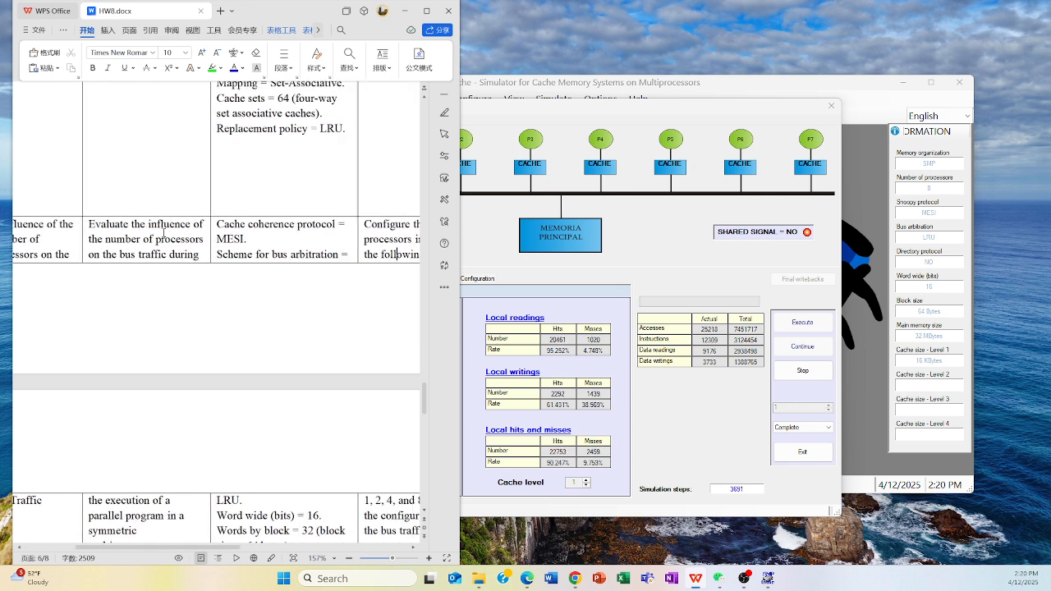
scroll(304, 230, down, 2)
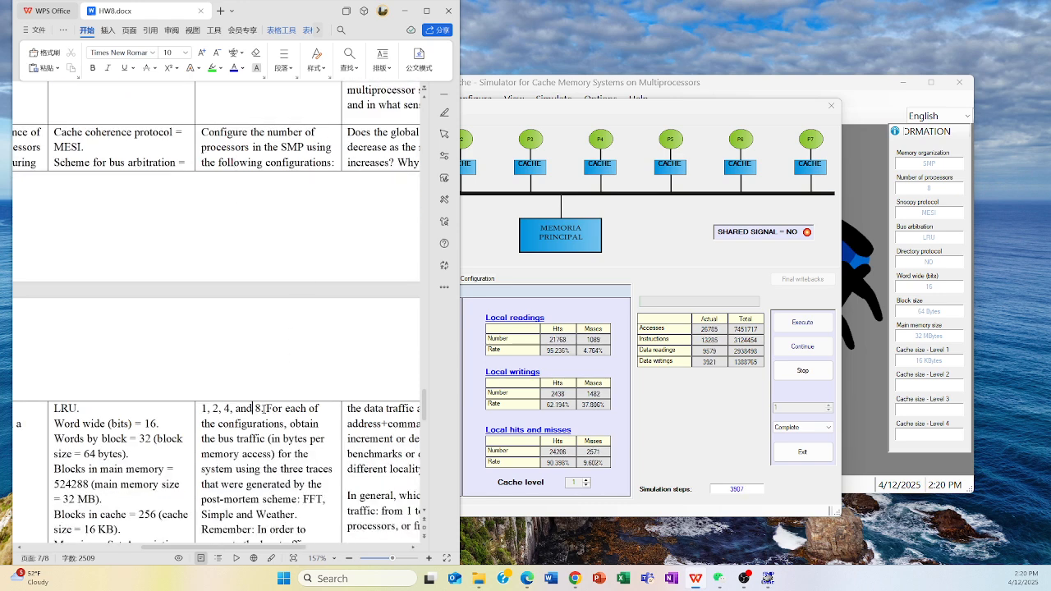
scroll(301, 433, down, 1)
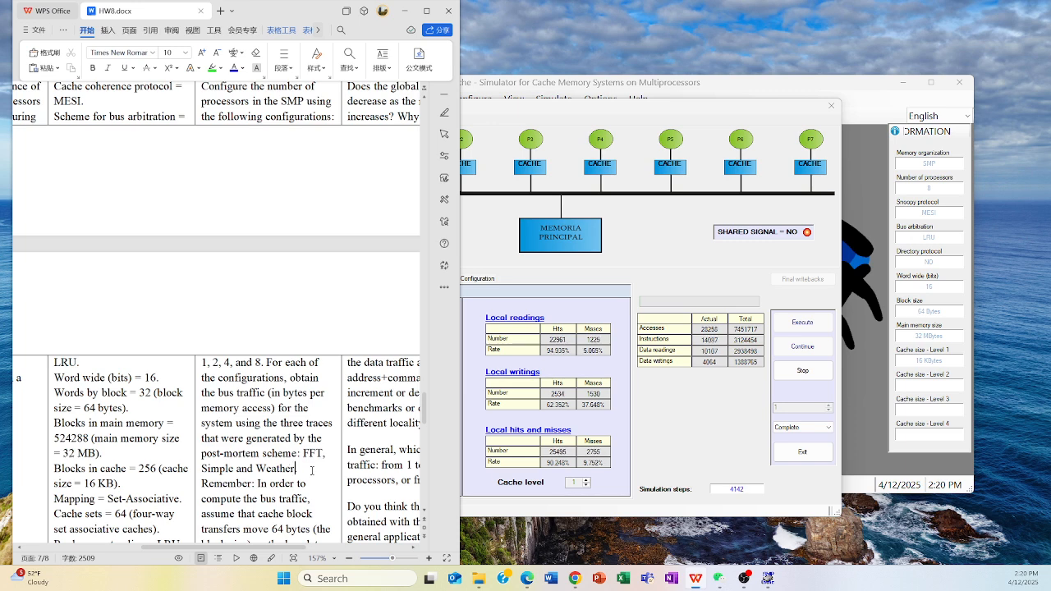
Step: Read Task 6's instructions on computing address traffic, data traffic and total bus traffic per memory access
scroll(312, 452, down, 5)
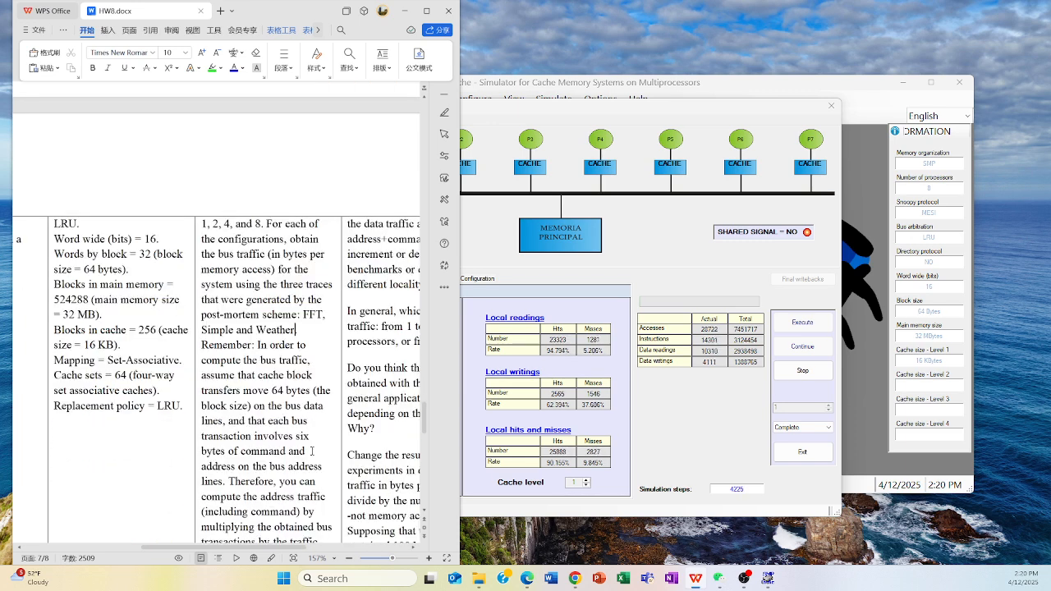
scroll(261, 263, down, 1)
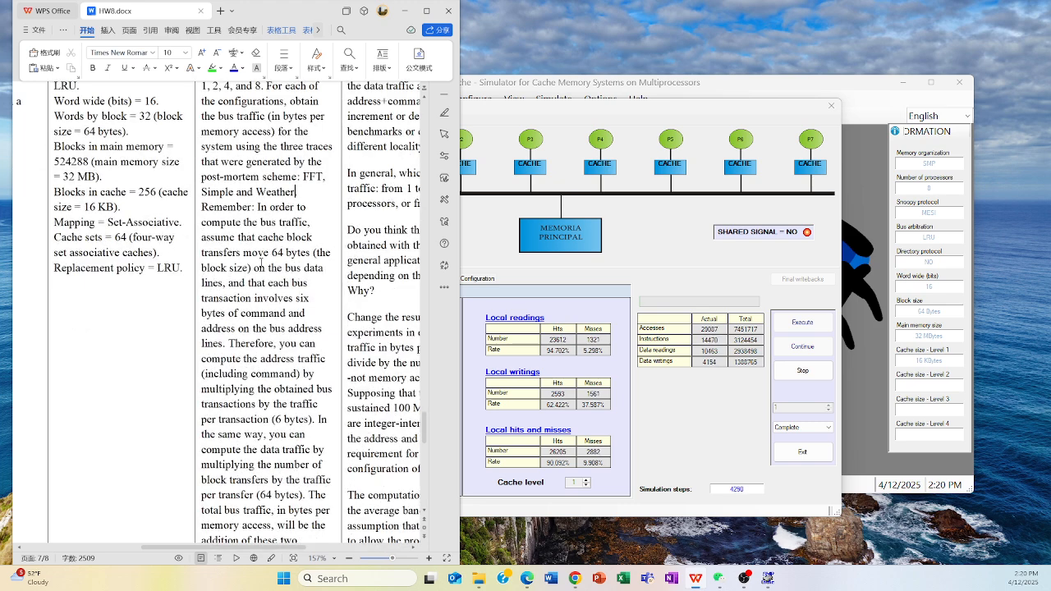
scroll(265, 245, down, 2)
scroll(265, 245, up, 2)
scroll(206, 251, down, 2)
scroll(221, 243, up, 3)
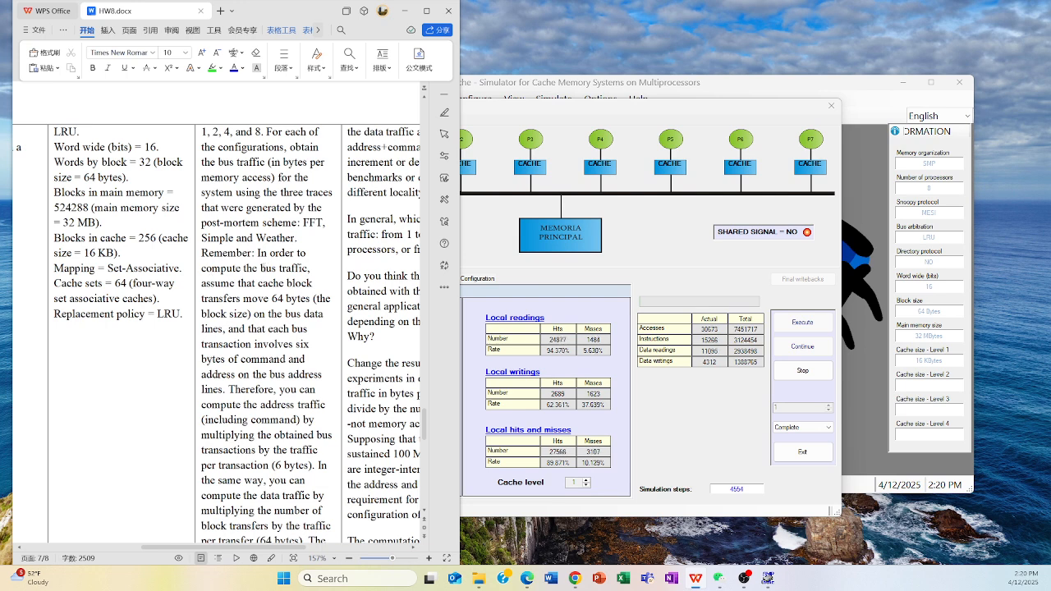
Step: Go through the bus traffic formula in Task 6, highlighting the 64-byte block size, address traffic and traffic per transfer passages
drag(258, 269, 319, 269)
click(265, 299)
drag(254, 315, 203, 301)
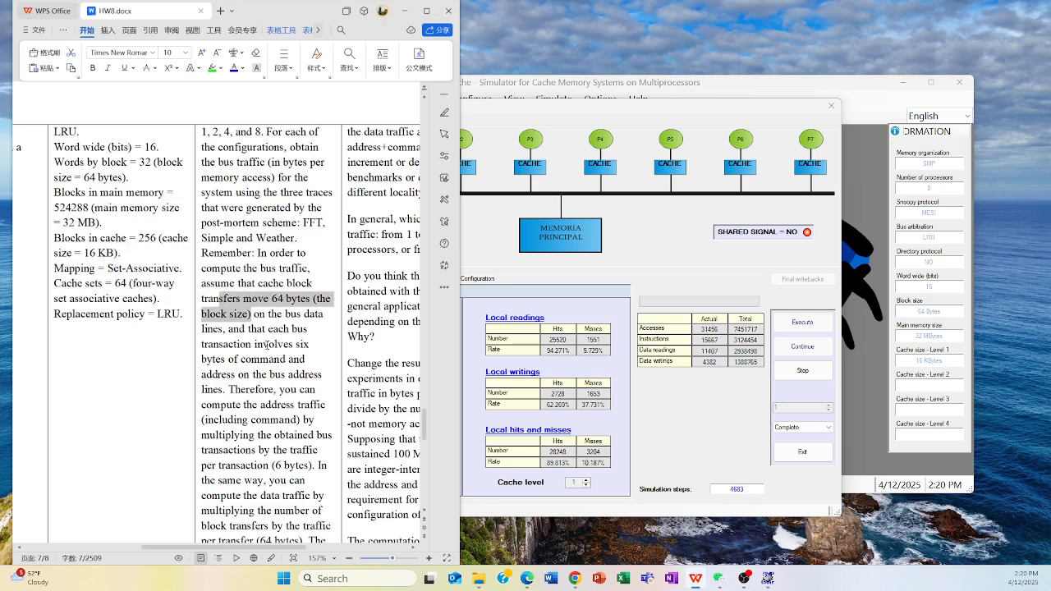
click(264, 344)
scroll(250, 375, down, 1)
drag(264, 359, 329, 359)
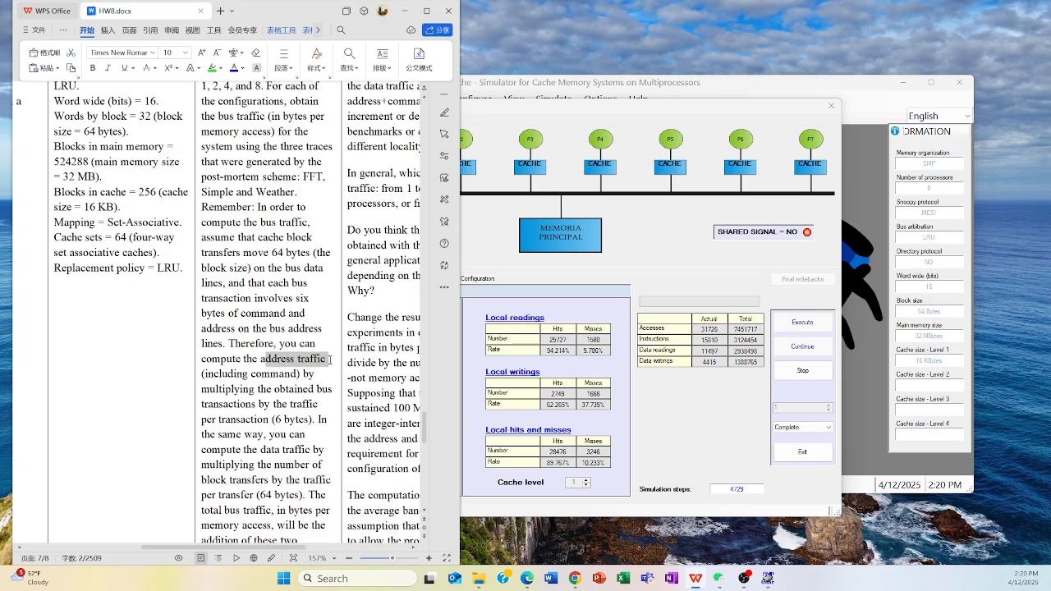
click(298, 385)
scroll(299, 385, down, 1)
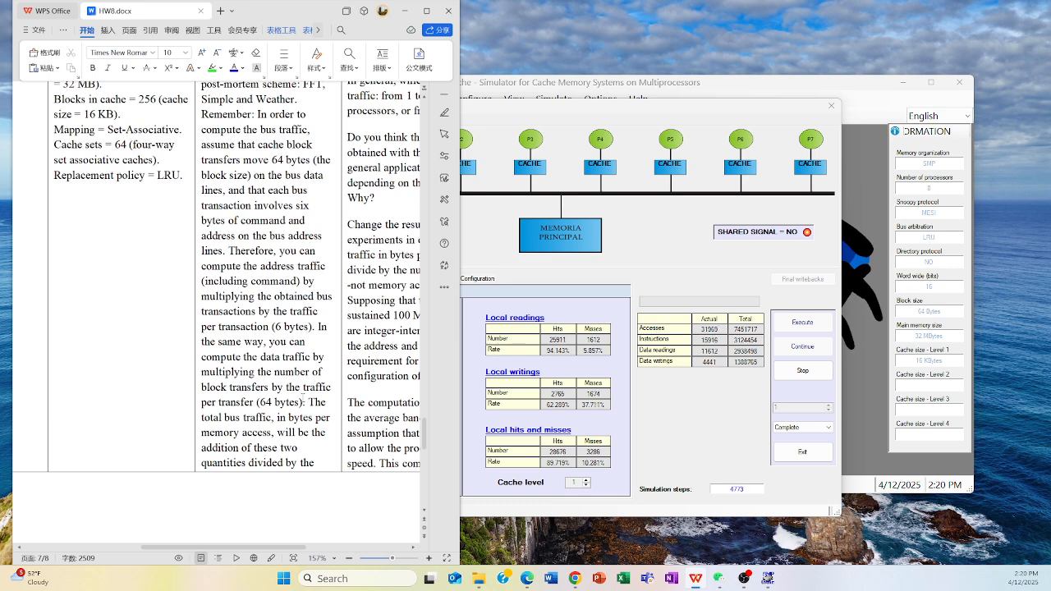
mouse_move(308, 382)
mouse_down()
mouse_move(322, 388)
mouse_move(303, 402)
mouse_up()
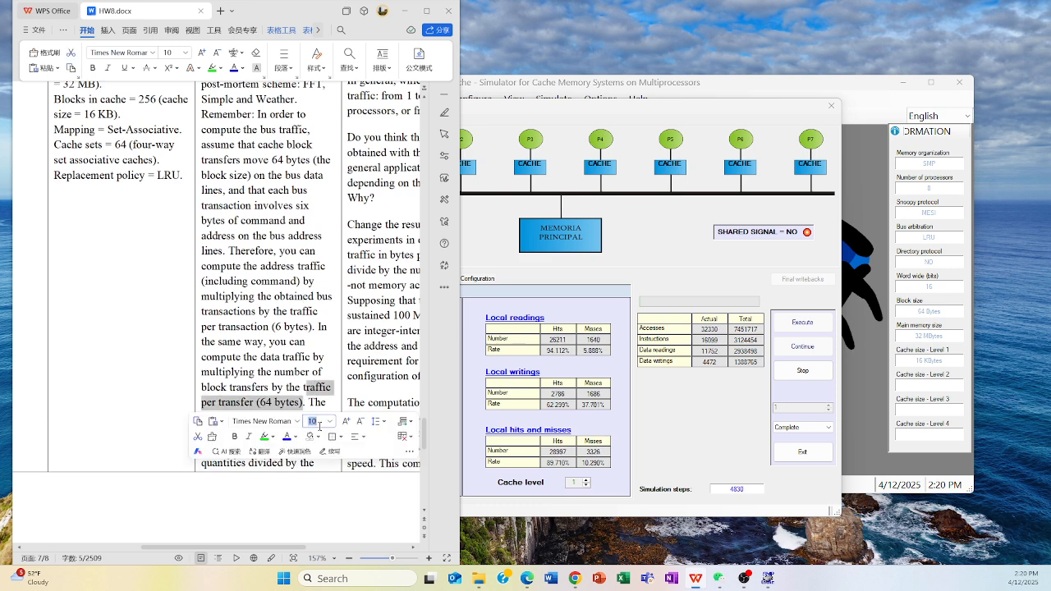
click(317, 386)
Step: Return to the running FFT simulation and examine its global miss rate, block transfers and bus transactions
click(553, 336)
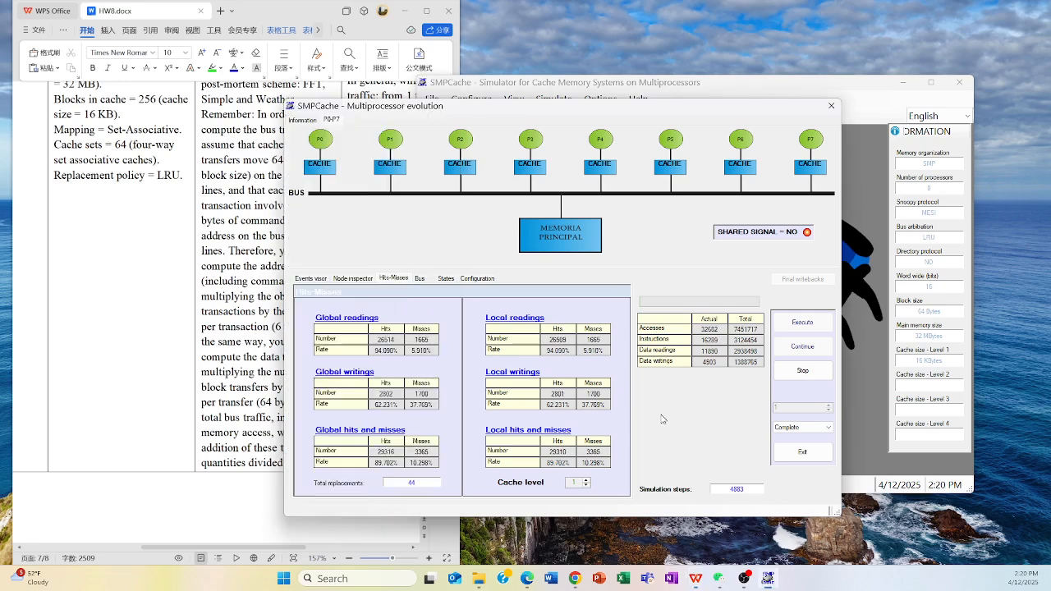
click(420, 278)
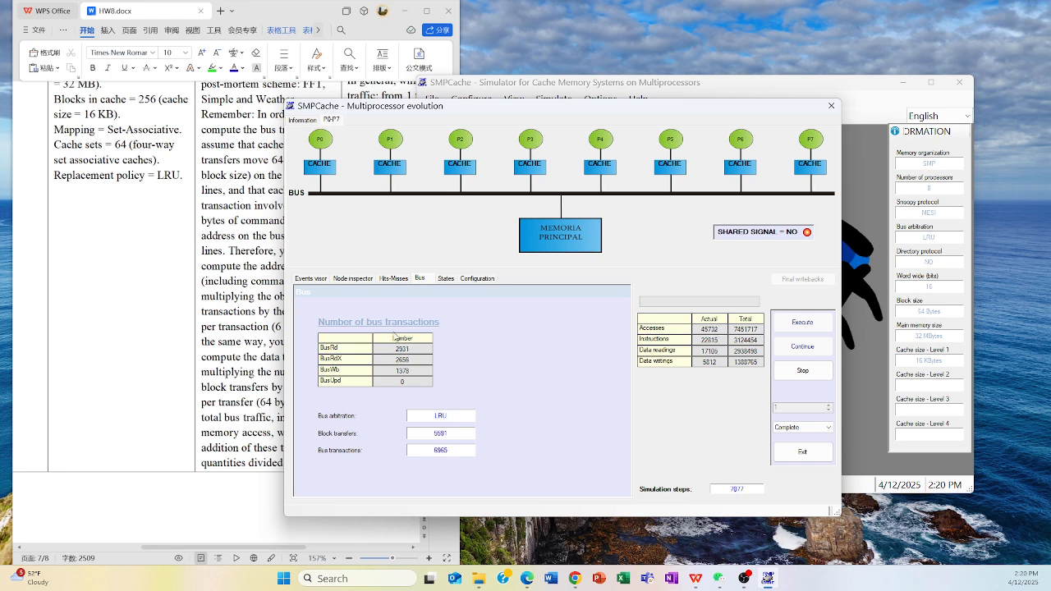
click(394, 279)
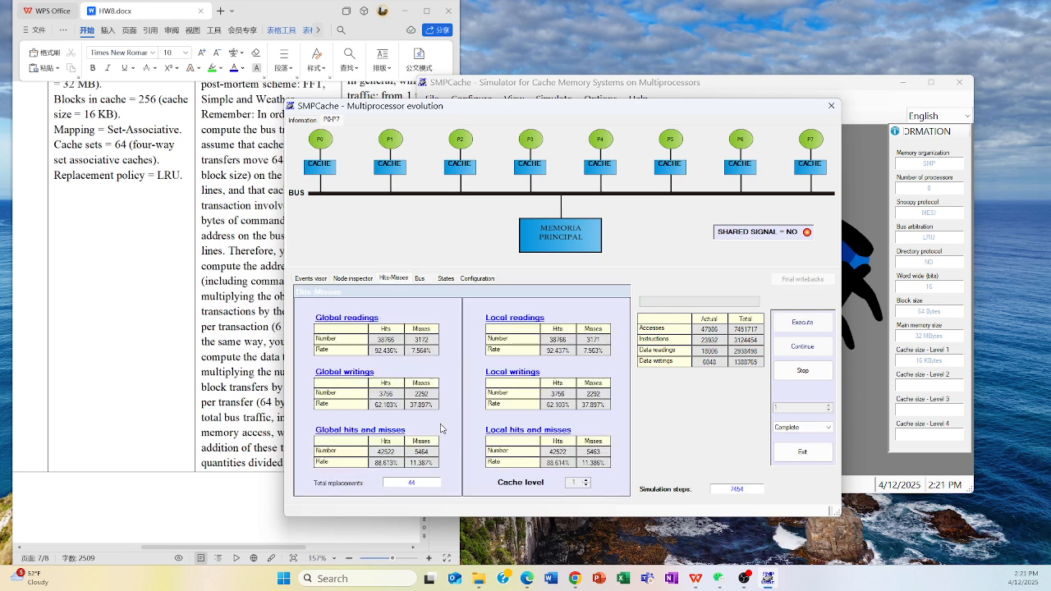
click(464, 279)
click(423, 280)
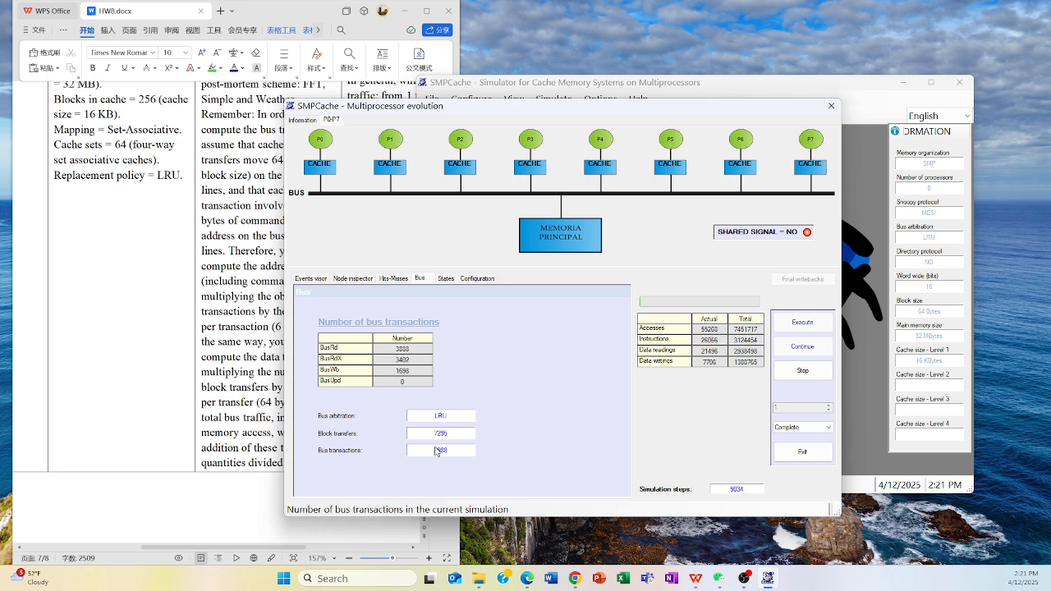
click(402, 281)
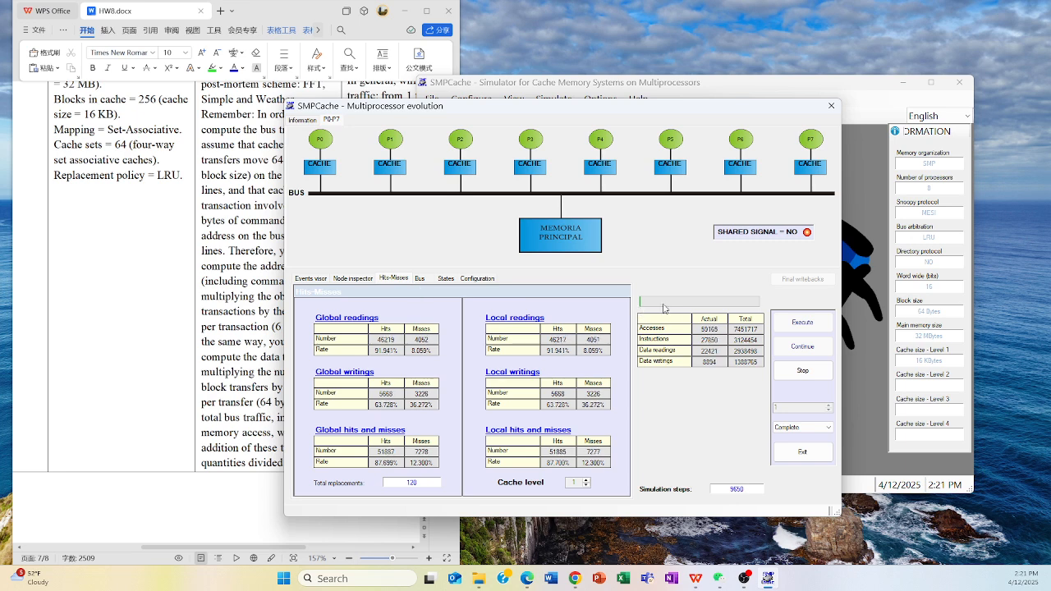
click(422, 281)
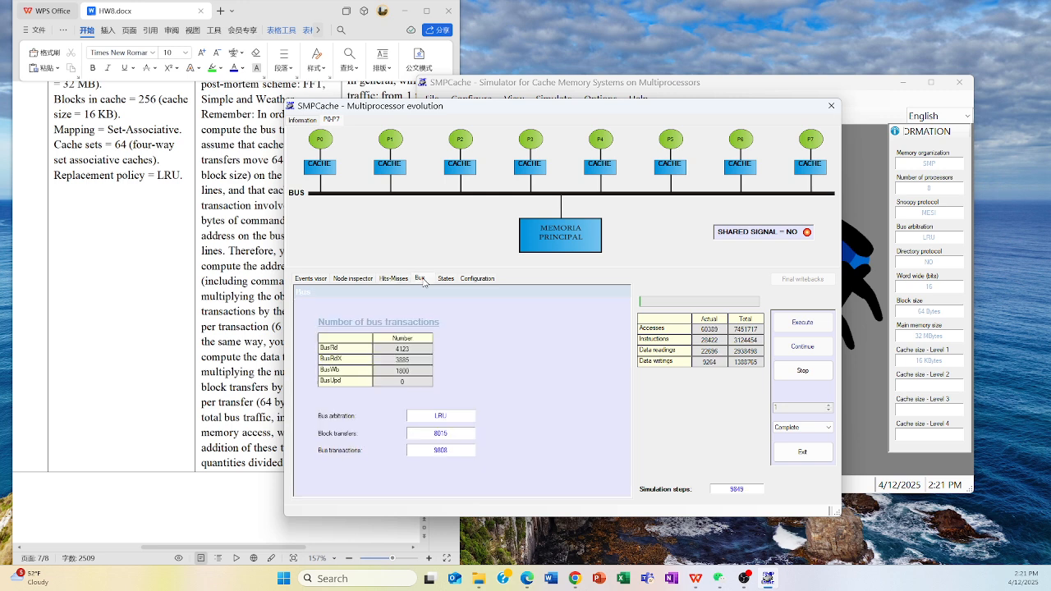
click(404, 281)
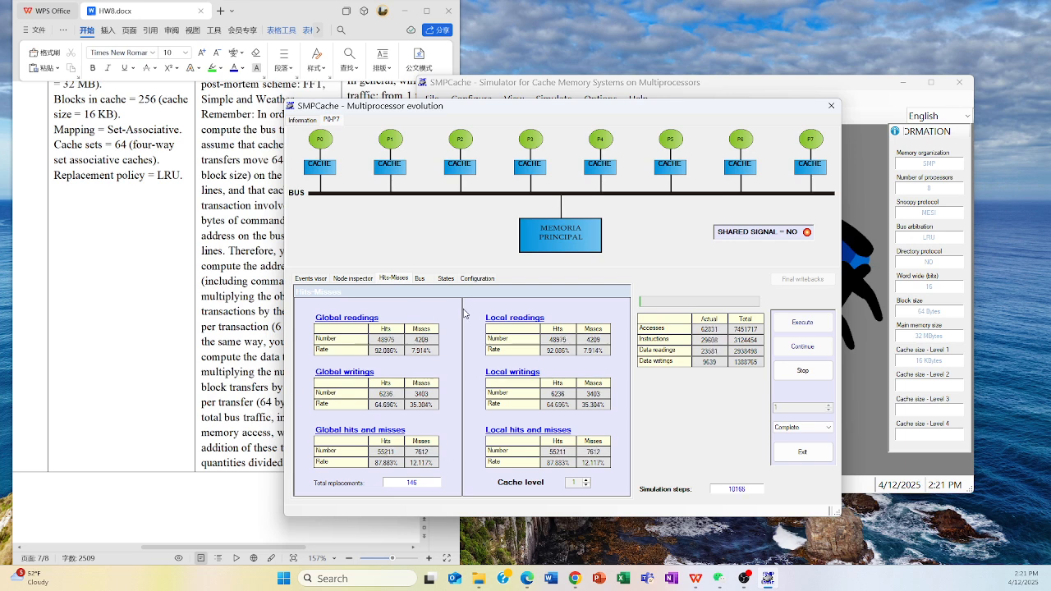
click(422, 280)
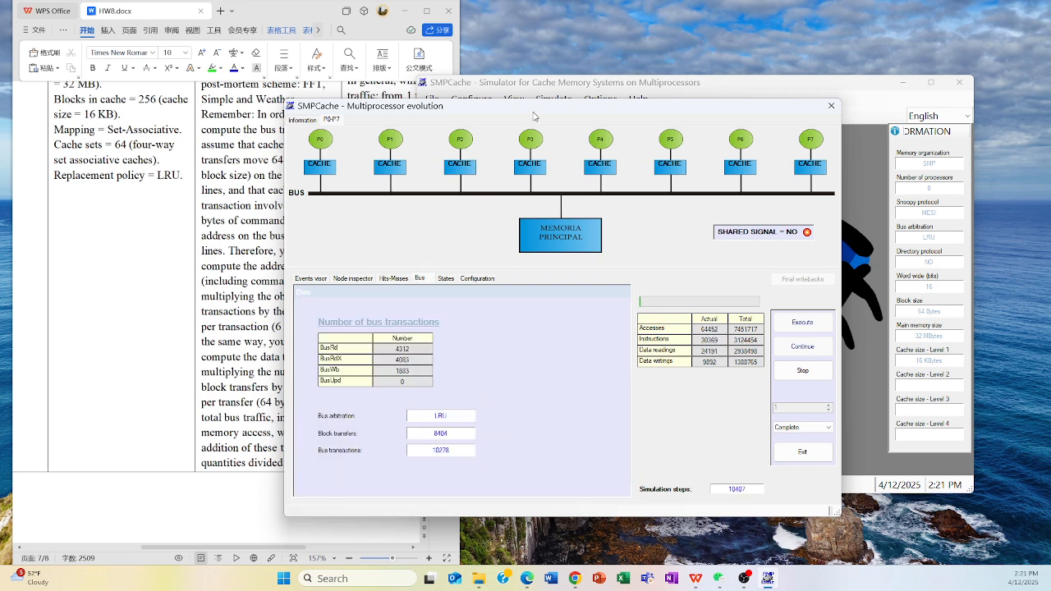
Step: Shift the Multiprocessor evolution window slightly, and review the global miss rate and the bus statistics again
drag(539, 111, 518, 115)
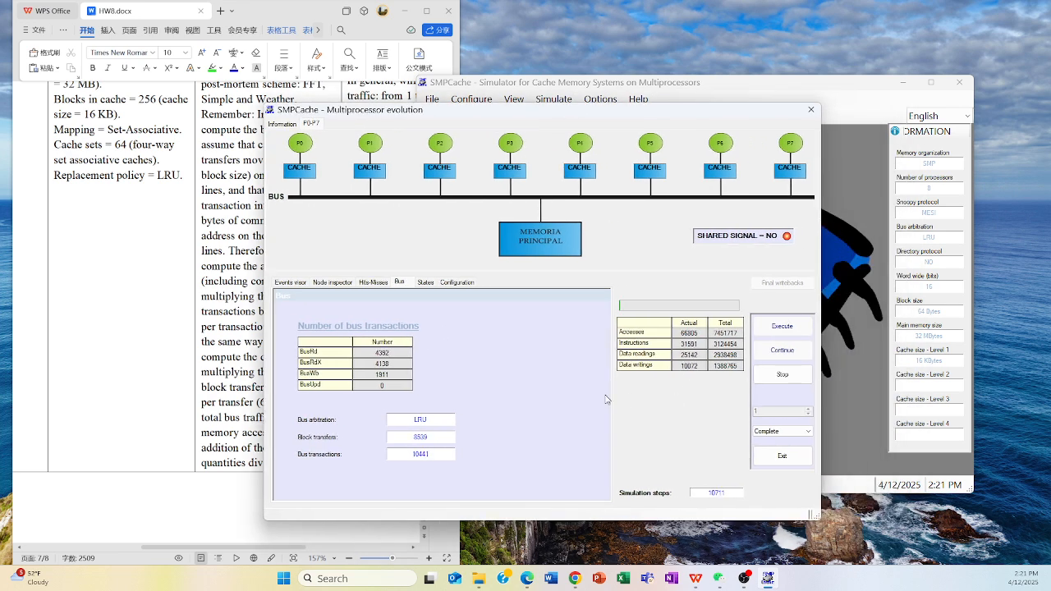
click(373, 282)
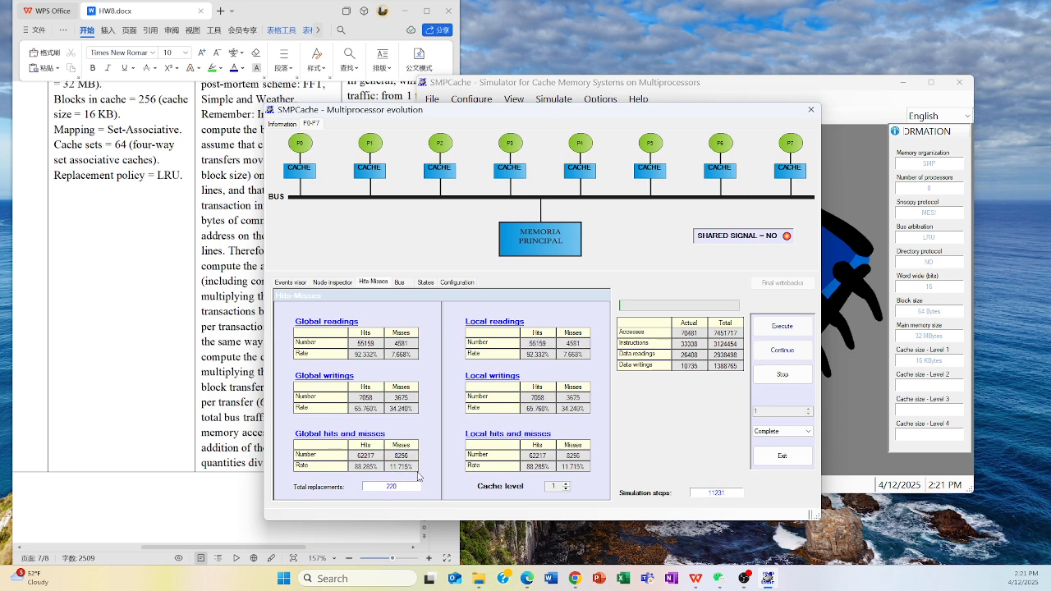
click(398, 283)
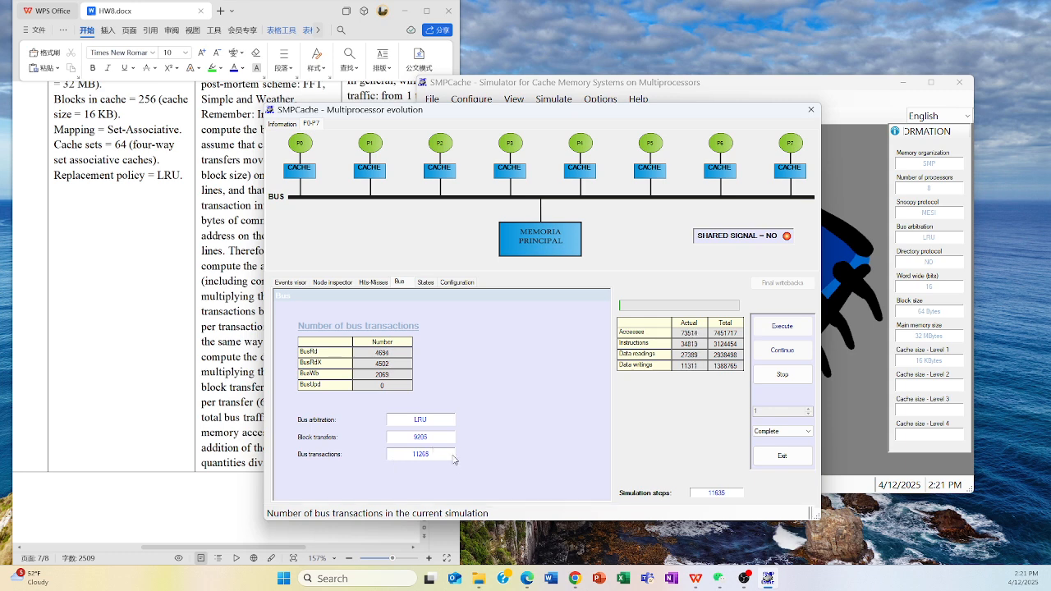
Step: Reread Task 6's data traffic rule, highlighting the traffic per transfer (64 bytes) passage, and return to the running simulation's bus statistics
click(224, 374)
scroll(279, 370, down, 3)
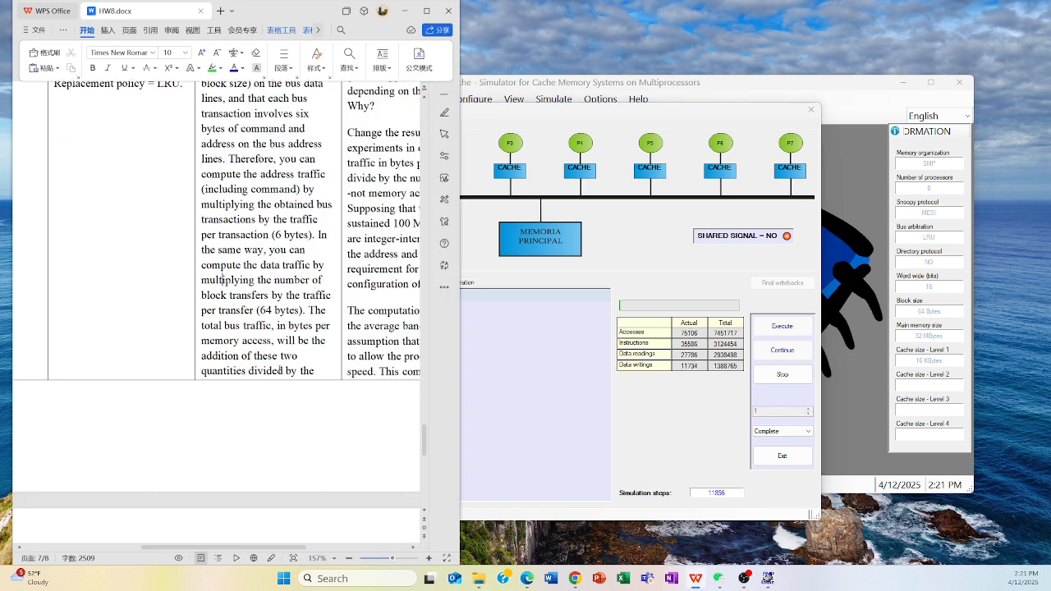
scroll(280, 370, up, 3)
mouse_move(310, 404)
mouse_down()
mouse_move(292, 402)
mouse_move(307, 386)
mouse_up()
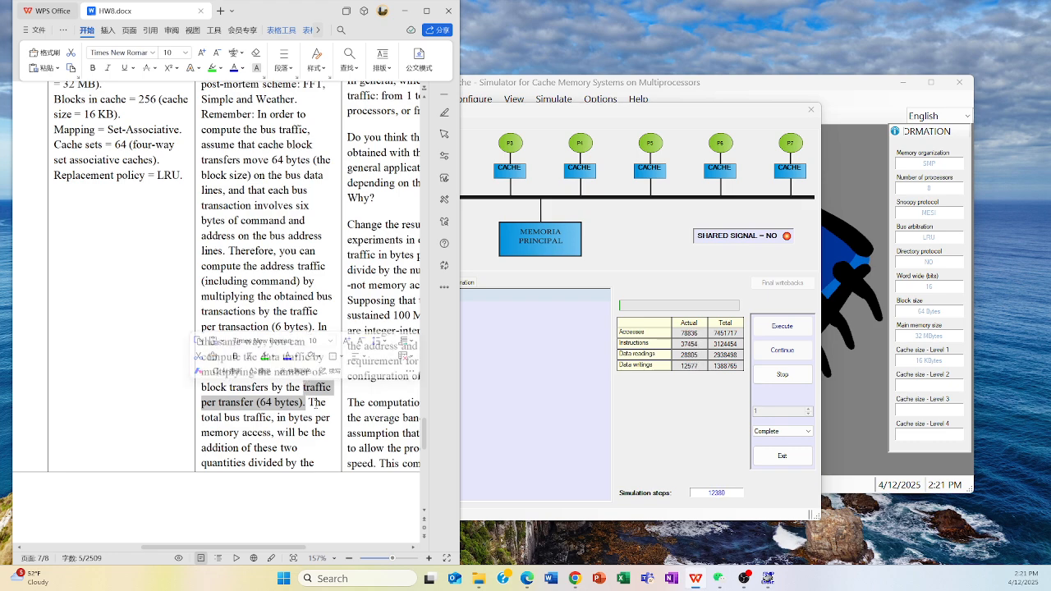
click(315, 405)
scroll(315, 407, up, 4)
scroll(315, 407, up, 5)
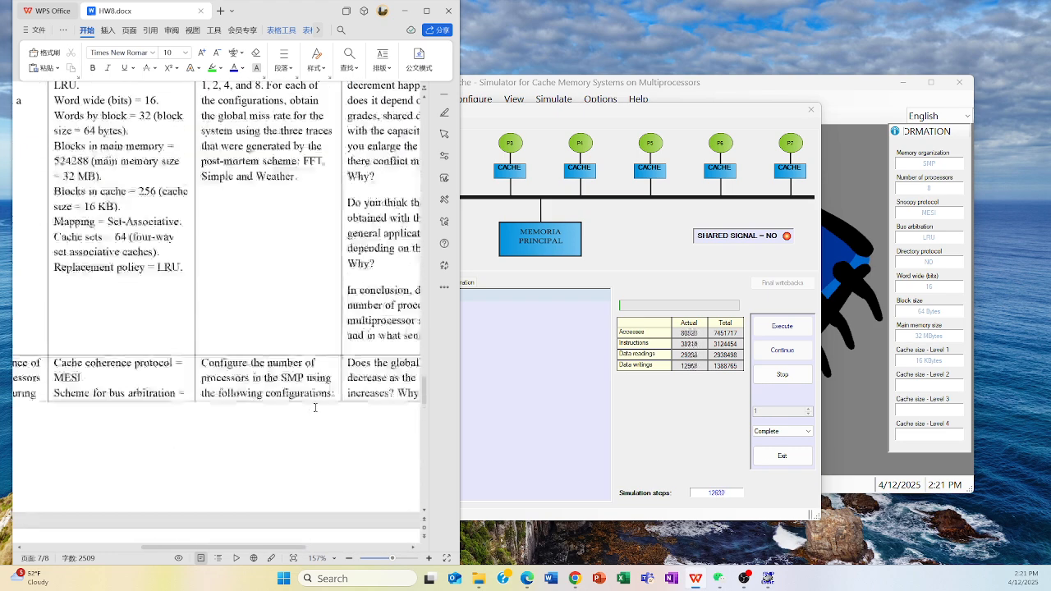
click(569, 415)
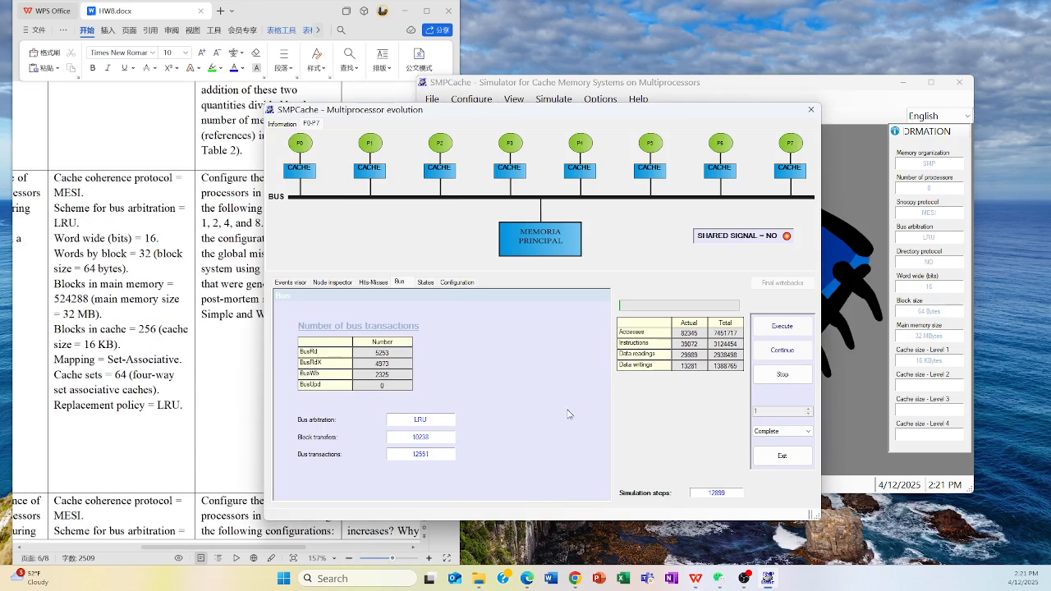
Step: Go back through the homework task table from Task 6 to Task 1, reviewing each task's title, purpose and configuration
scroll(197, 374, down, 3)
click(216, 371)
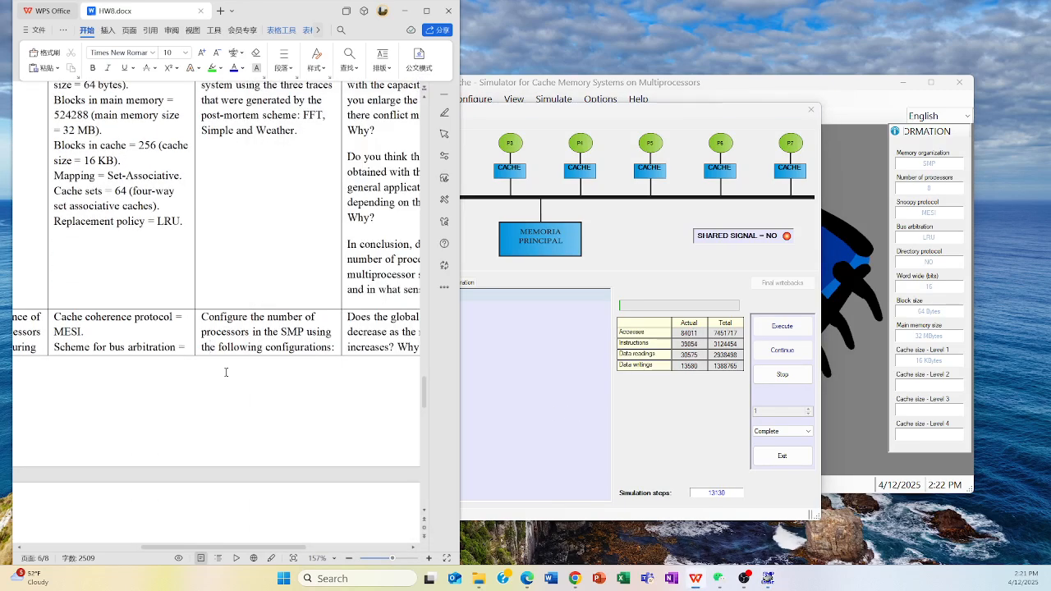
scroll(226, 372, left, 5)
scroll(226, 372, up, 4)
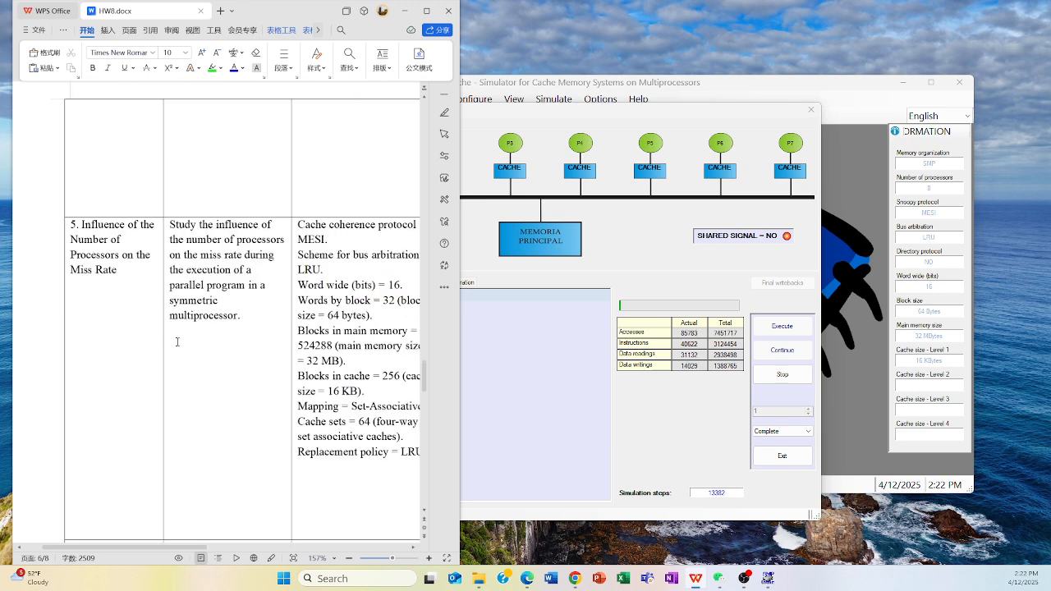
scroll(190, 389, down, 3)
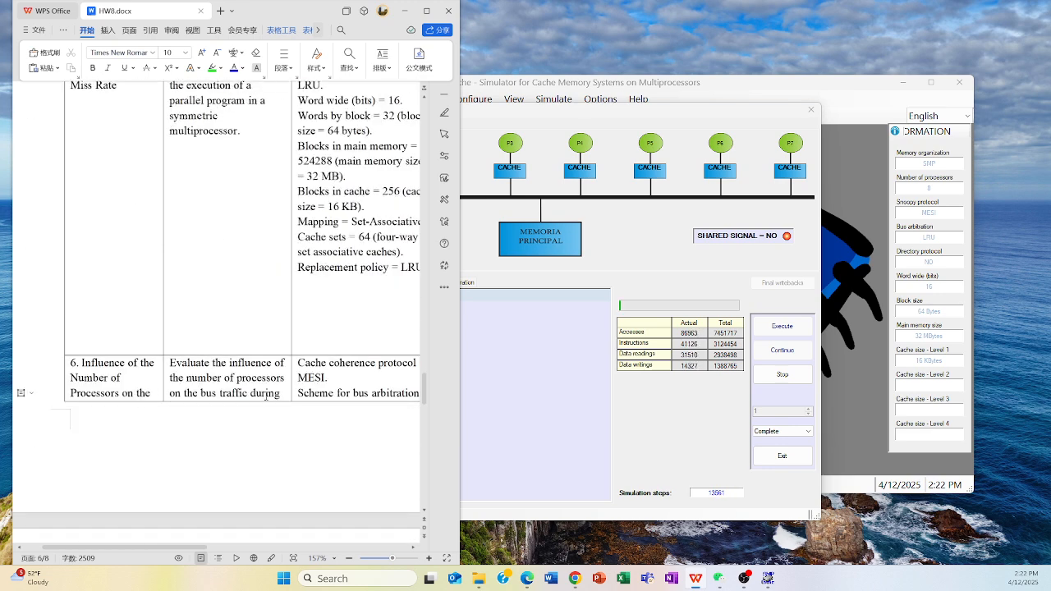
scroll(275, 398, up, 4)
scroll(274, 397, up, 8)
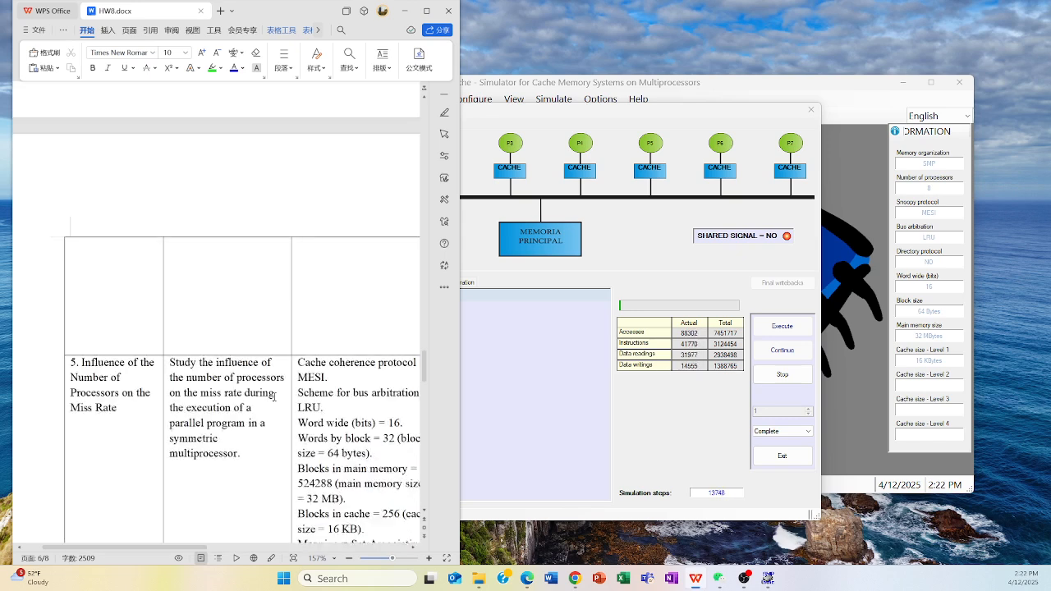
scroll(274, 398, up, 8)
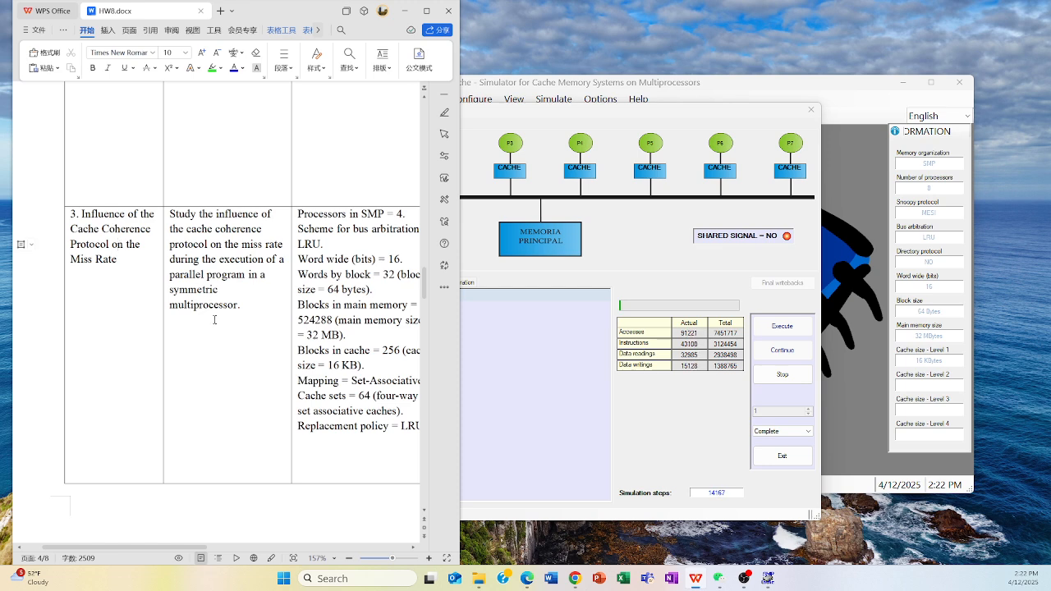
scroll(215, 320, up, 8)
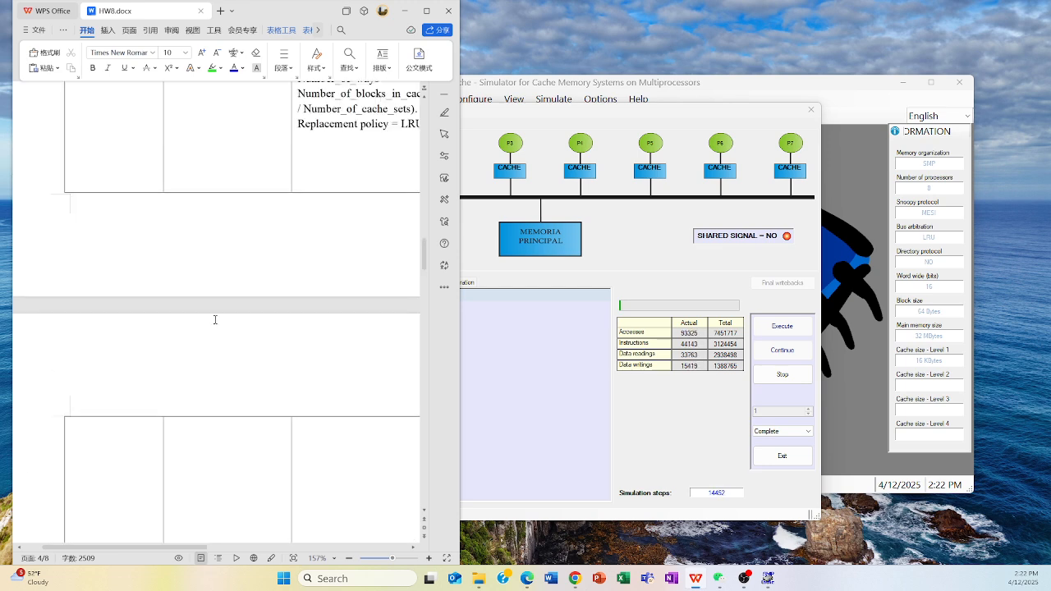
scroll(215, 319, up, 10)
click(125, 298)
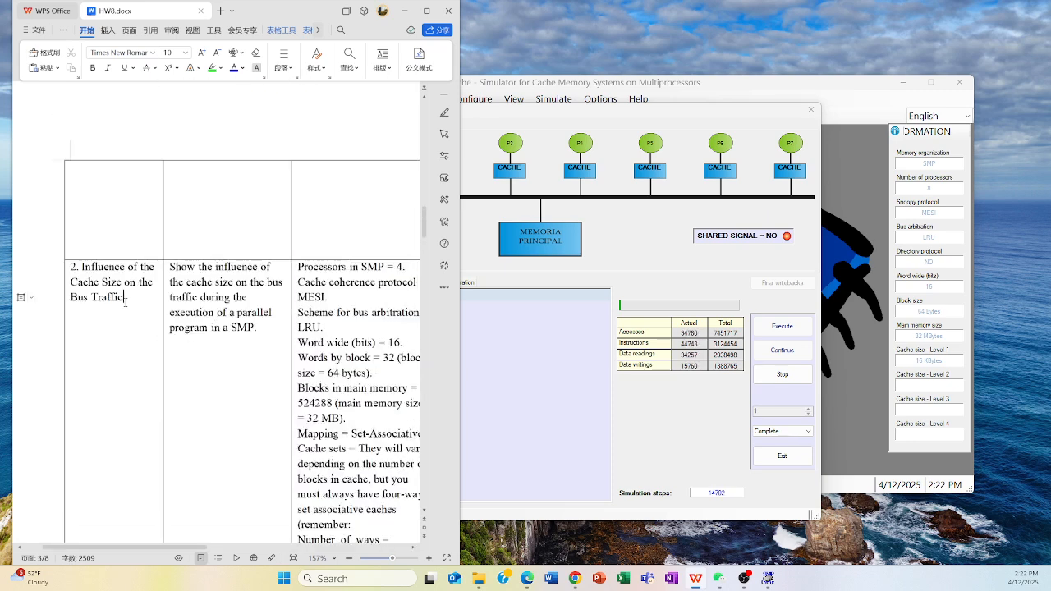
scroll(125, 300, up, 8)
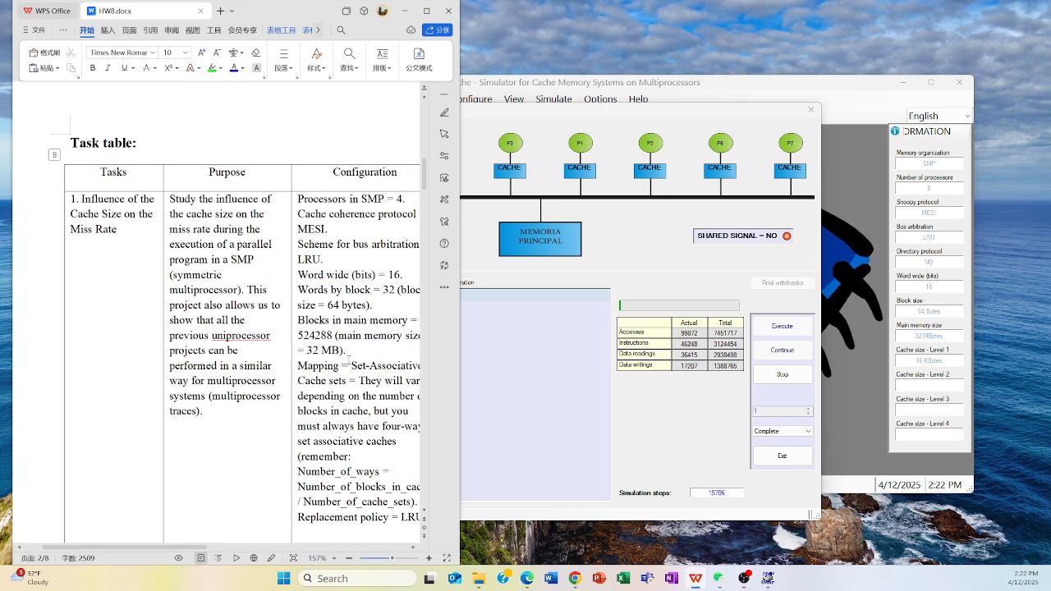
Step: Read Task 1's configuration and experiment instructions at 127% zoom, and compare them with Task 2's bus traffic experiment
ctrl+scroll(291, 361, down, 3)
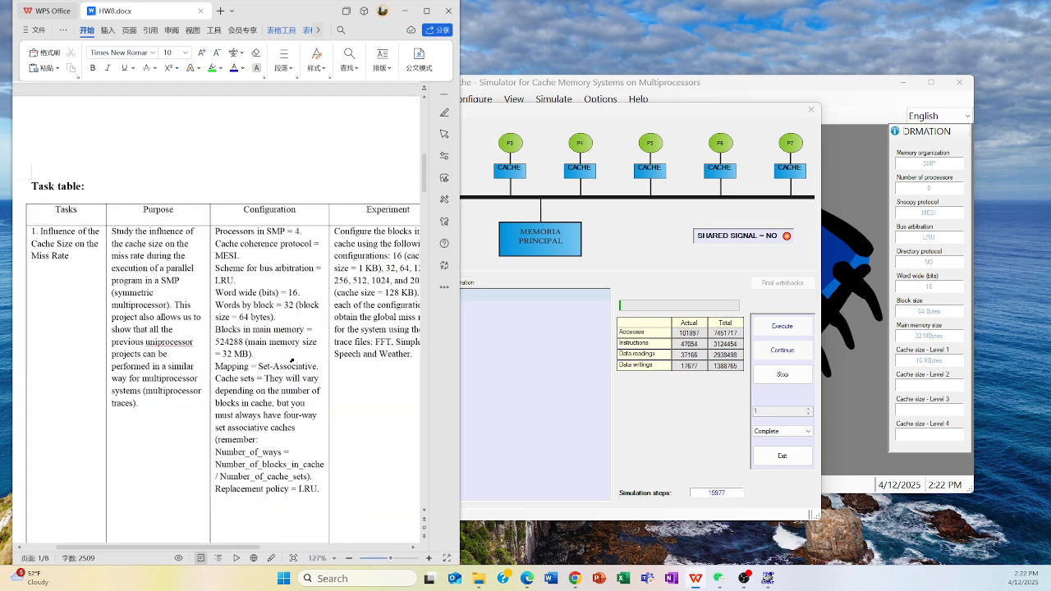
scroll(296, 358, down, 1)
click(361, 337)
scroll(376, 330, down, 2)
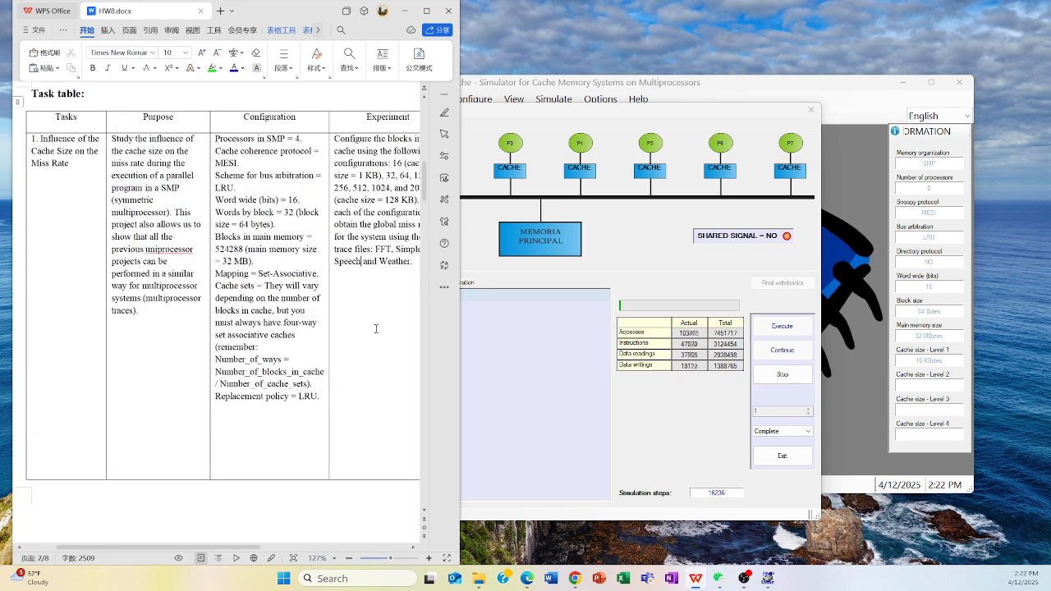
scroll(376, 329, up, 1)
scroll(350, 340, right, 1)
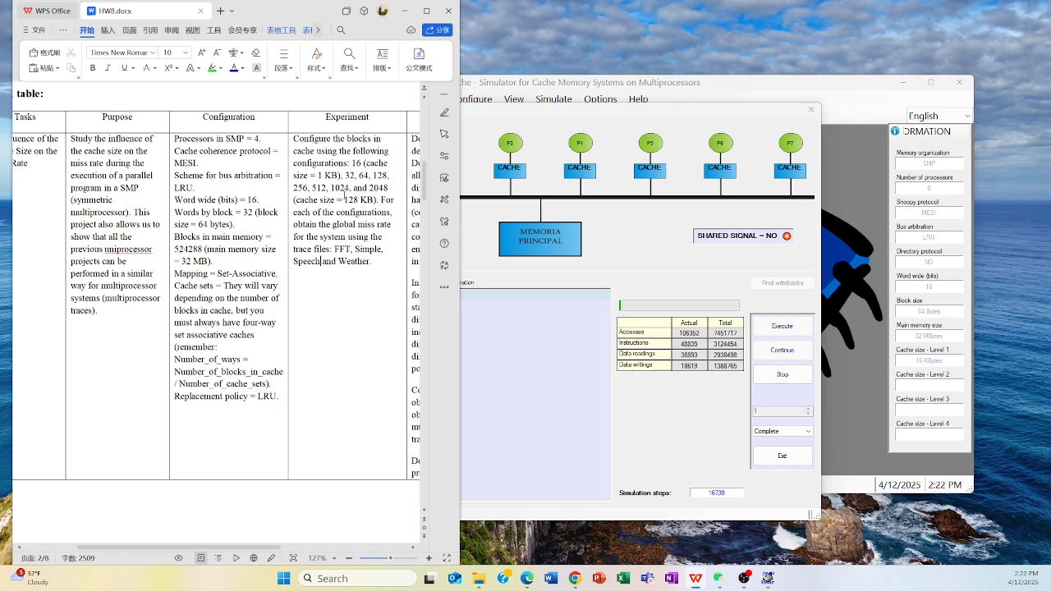
scroll(345, 195, down, 2)
scroll(332, 145, up, 1)
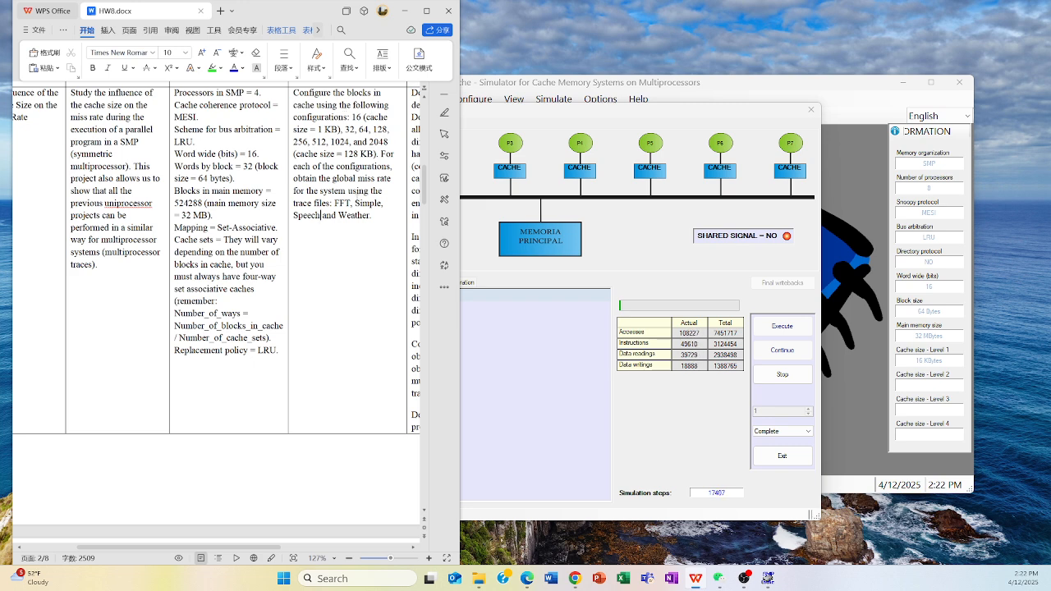
scroll(354, 222, down, 3)
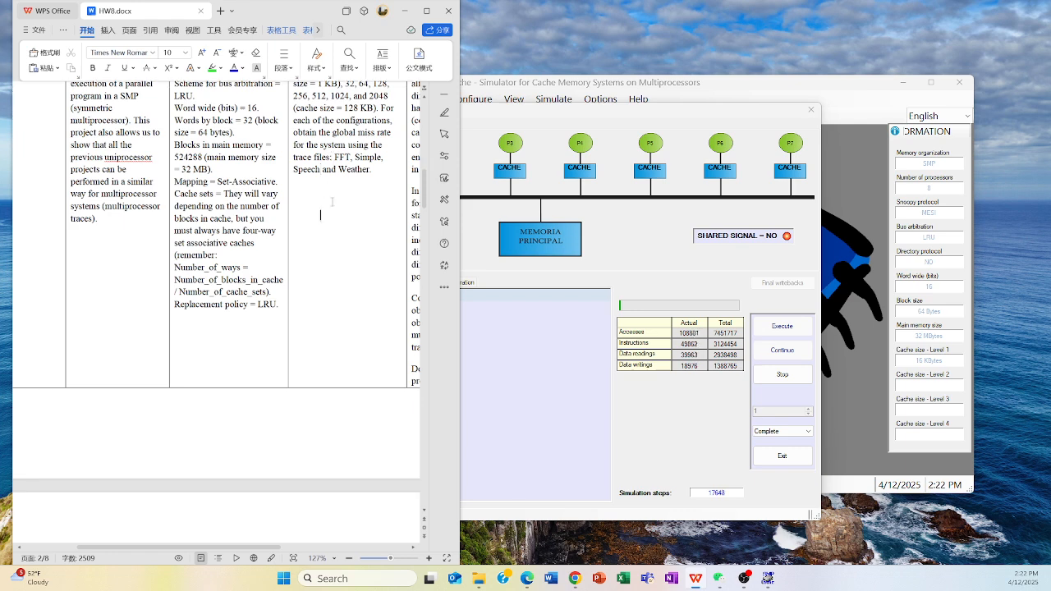
scroll(257, 109, up, 3)
scroll(257, 110, up, 1)
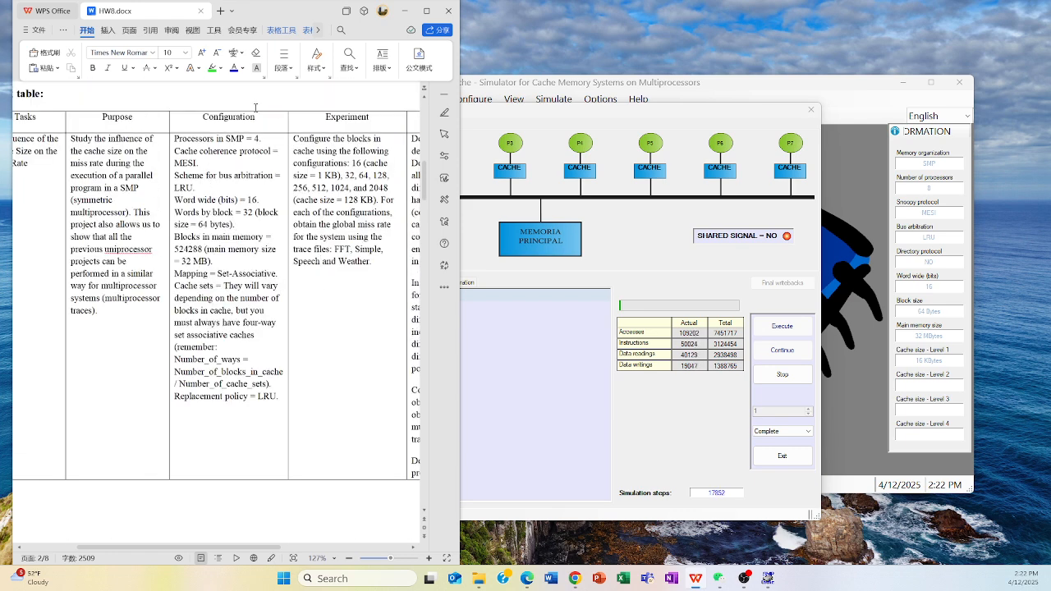
scroll(255, 187, up, 1)
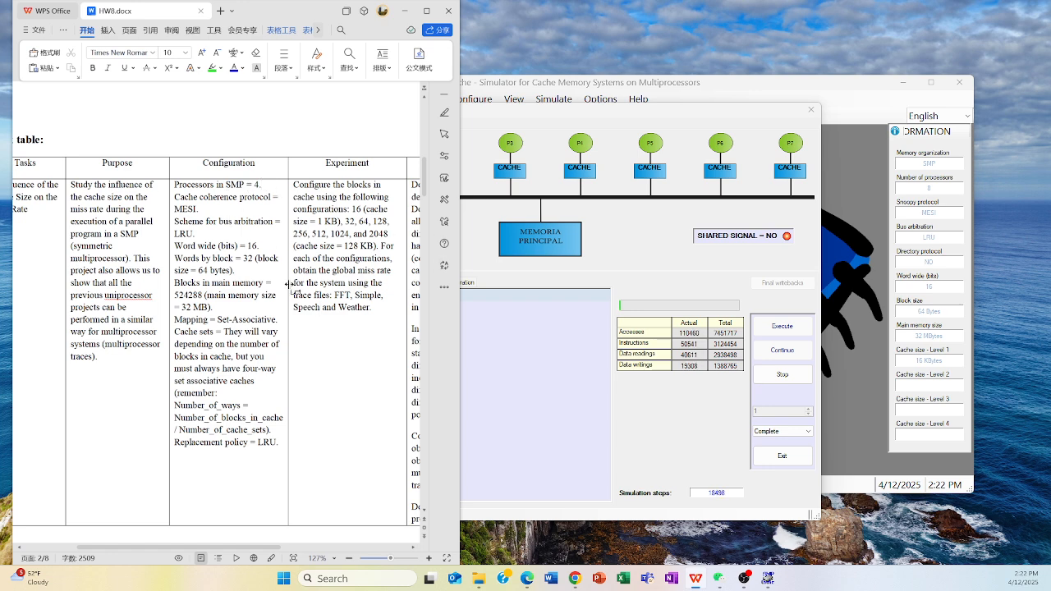
scroll(375, 221, down, 9)
scroll(267, 301, down, 4)
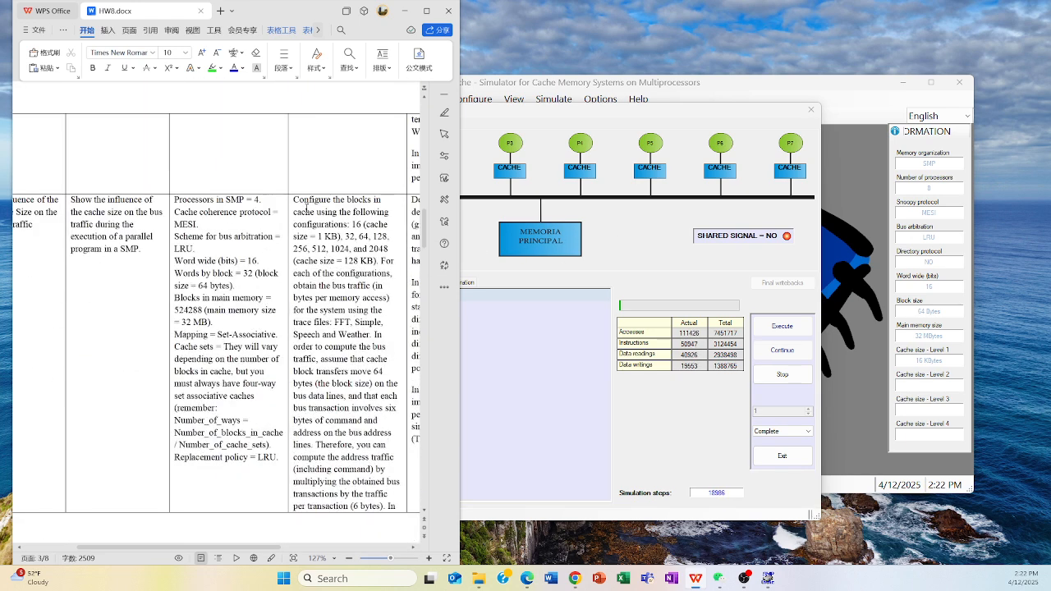
Step: Exit the running eight-processor FFT simulation and open the memory trace loader
click(655, 269)
click(791, 461)
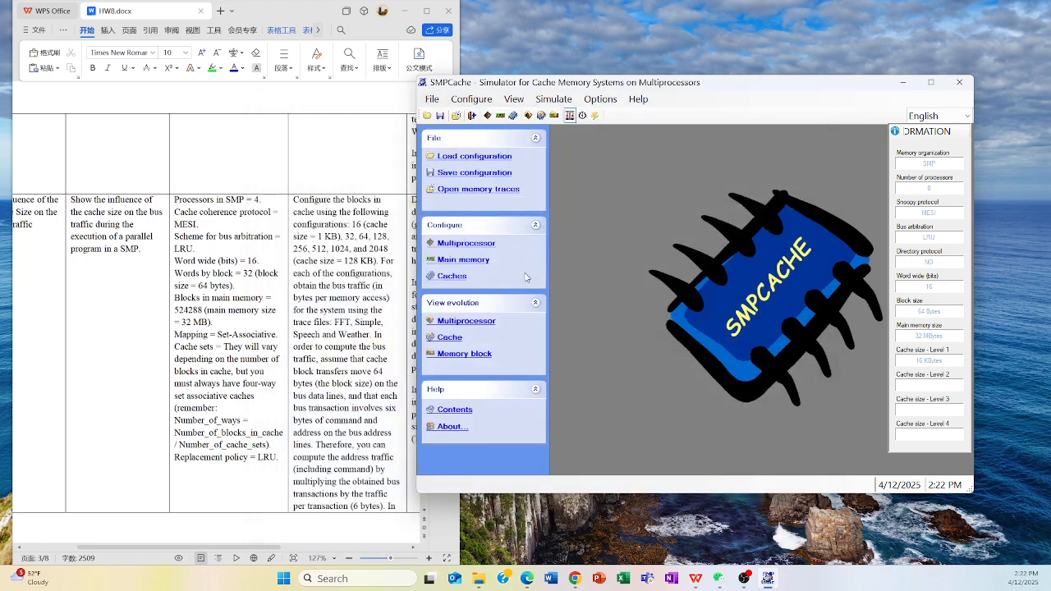
click(481, 191)
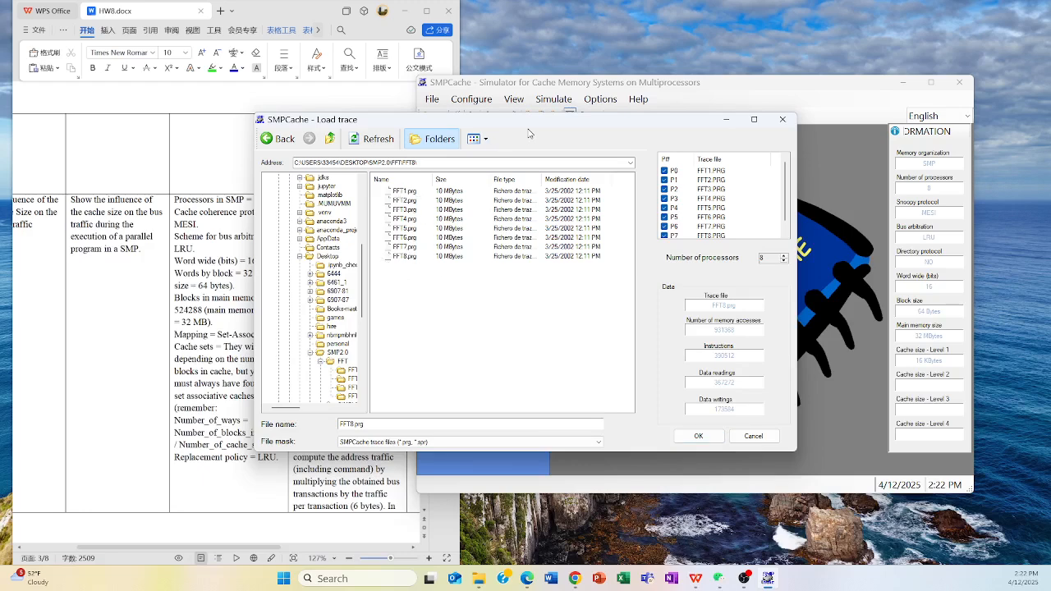
Step: Look through the trace loader's folder tree for the FFT, Simple and Weather folders under SMP2.0
scroll(325, 315, up, 6)
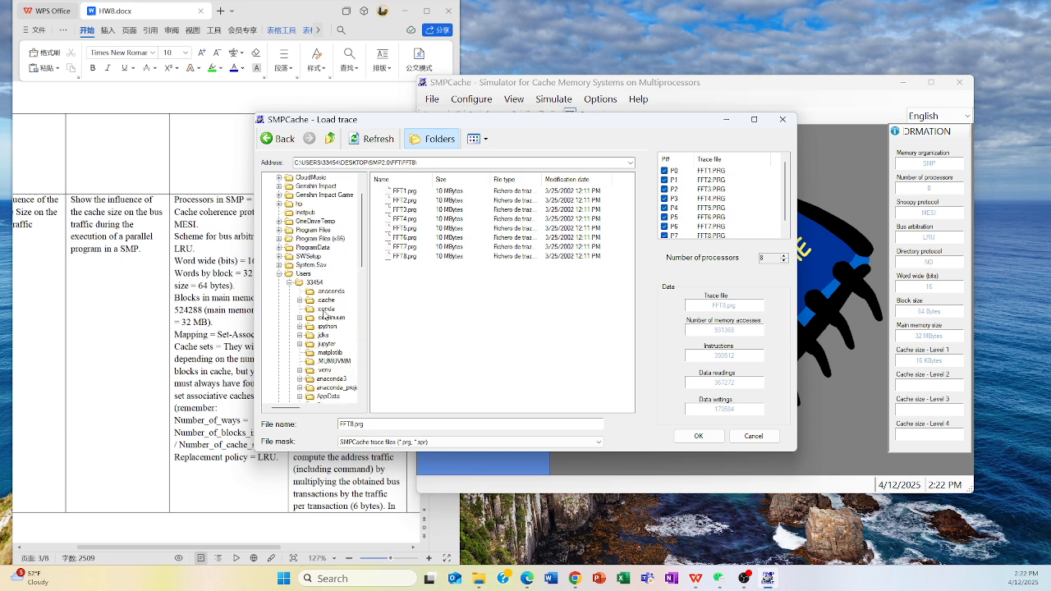
scroll(324, 315, down, 8)
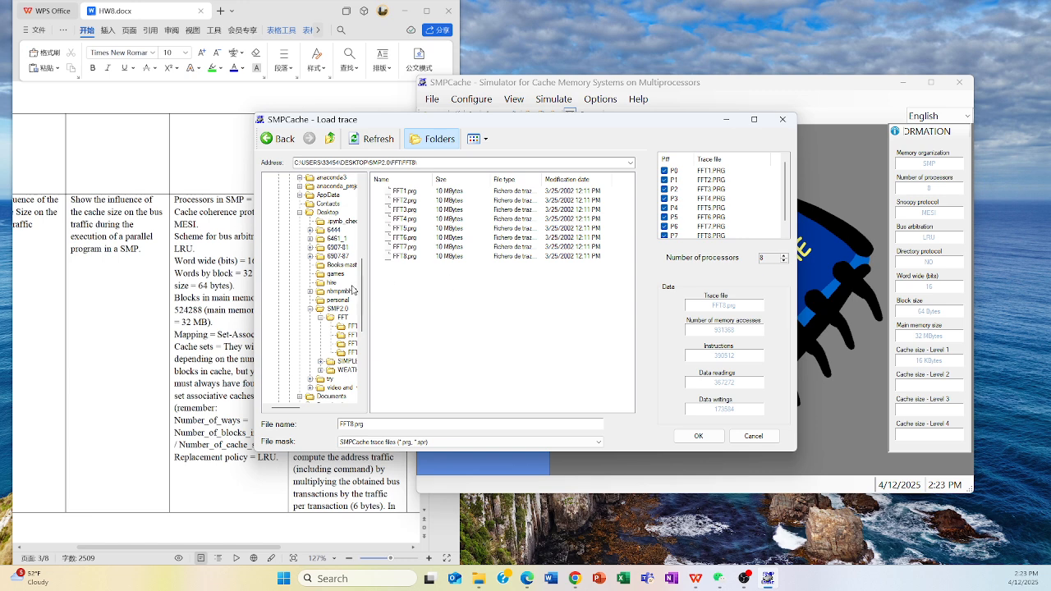
scroll(353, 289, up, 7)
scroll(327, 302, up, 2)
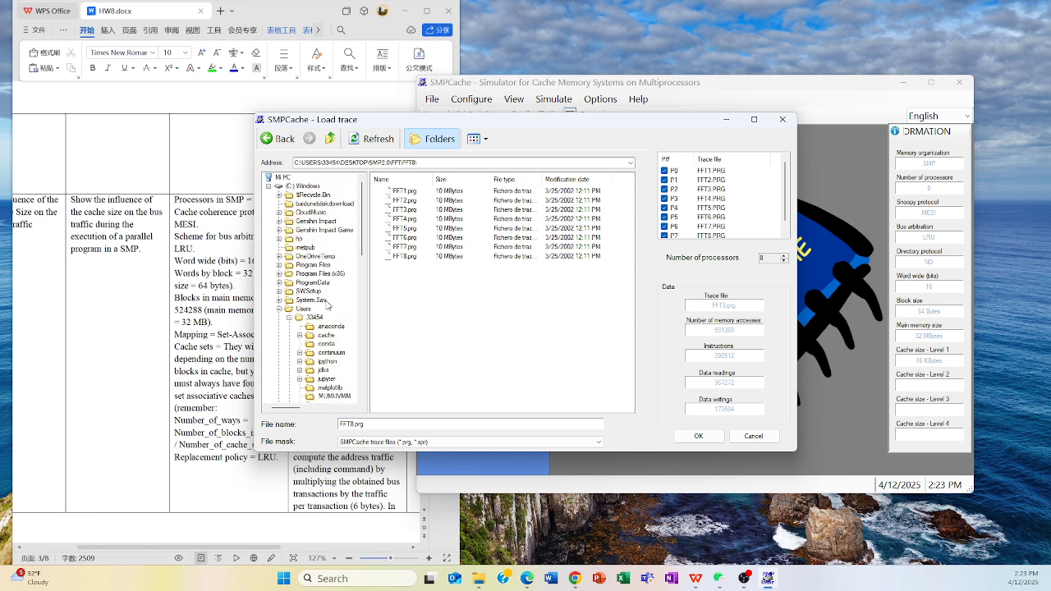
scroll(326, 306, down, 12)
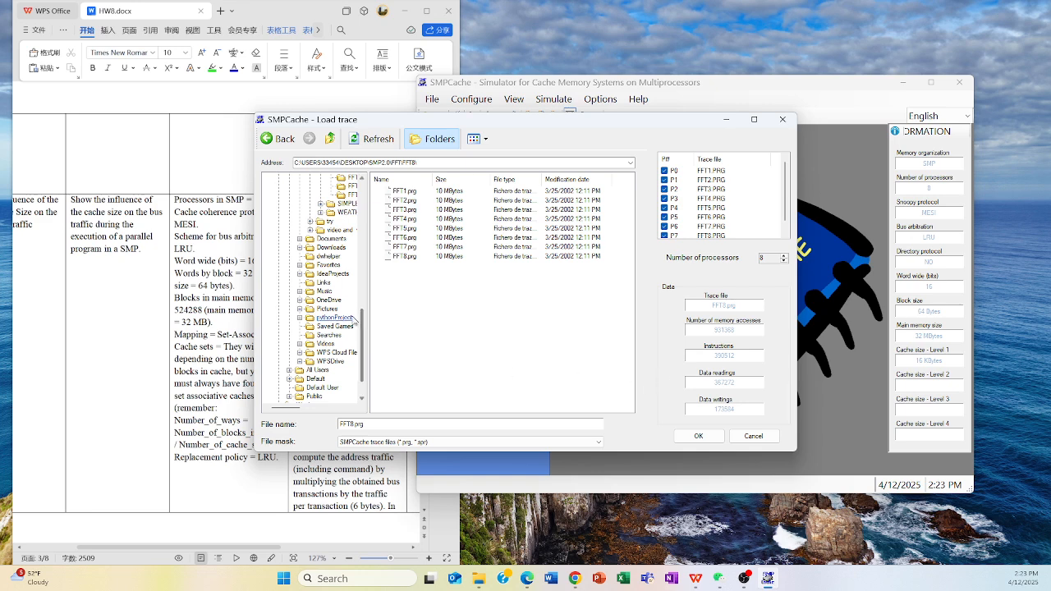
scroll(344, 339, up, 5)
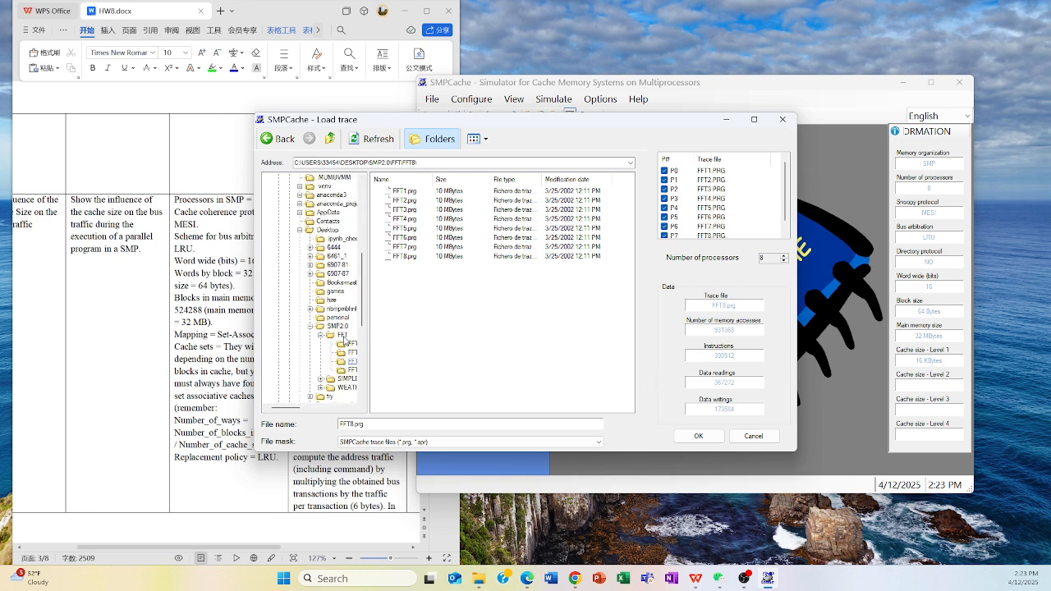
scroll(343, 339, up, 6)
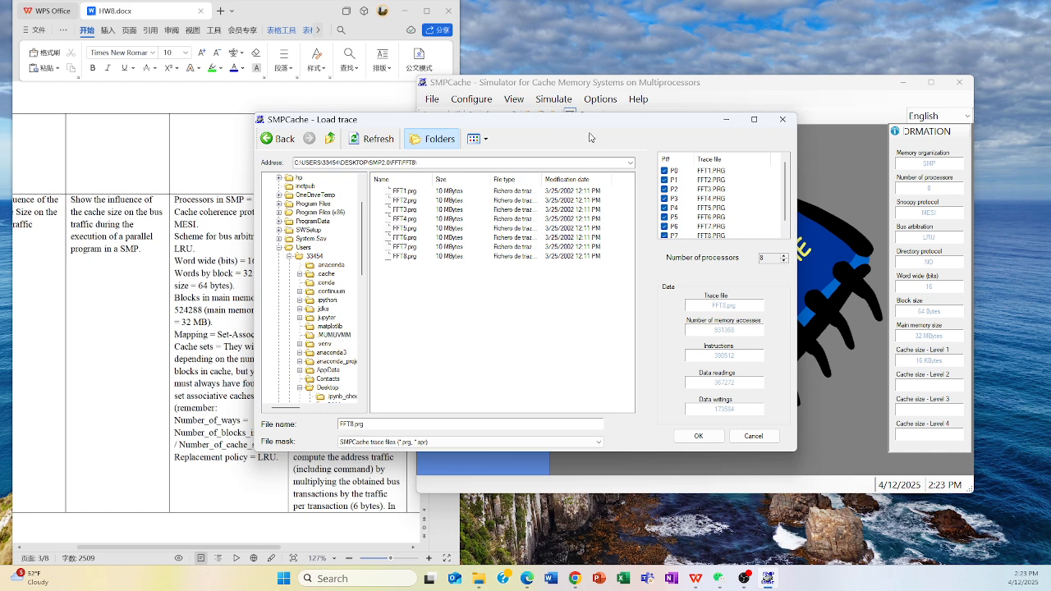
Step: Move the Load trace window off the task table and bring Task 1's configuration into view beside it
drag(562, 120, 671, 129)
scroll(255, 279, up, 4)
scroll(255, 279, up, 8)
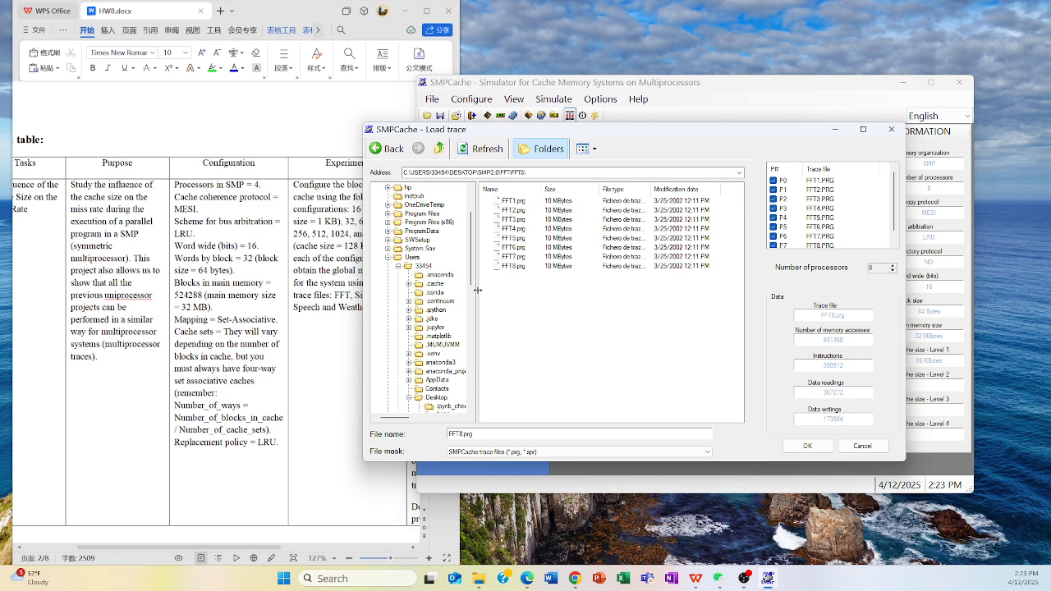
scroll(433, 326, down, 3)
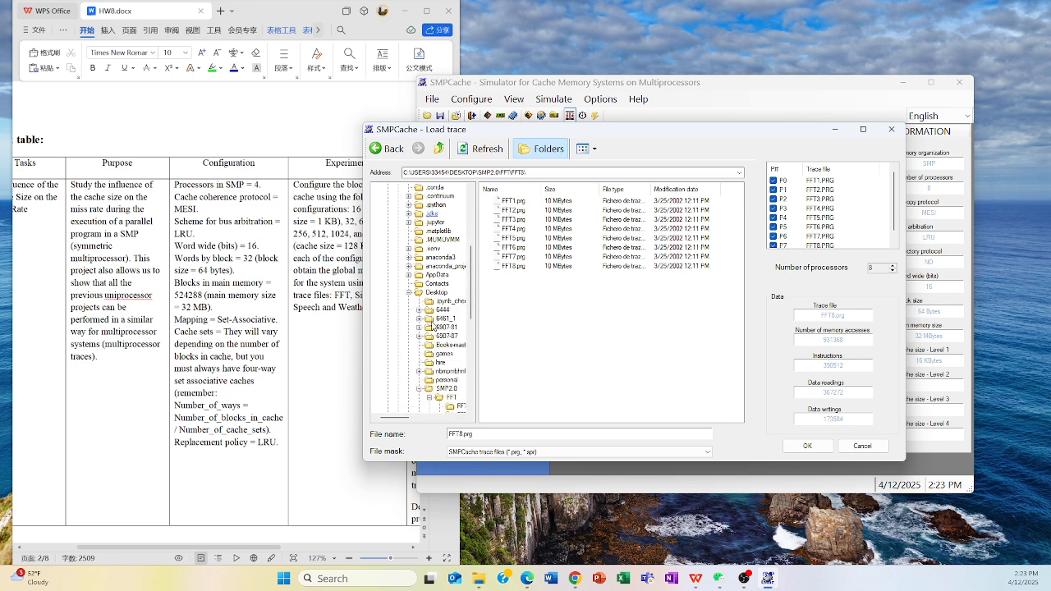
scroll(267, 355, up, 1)
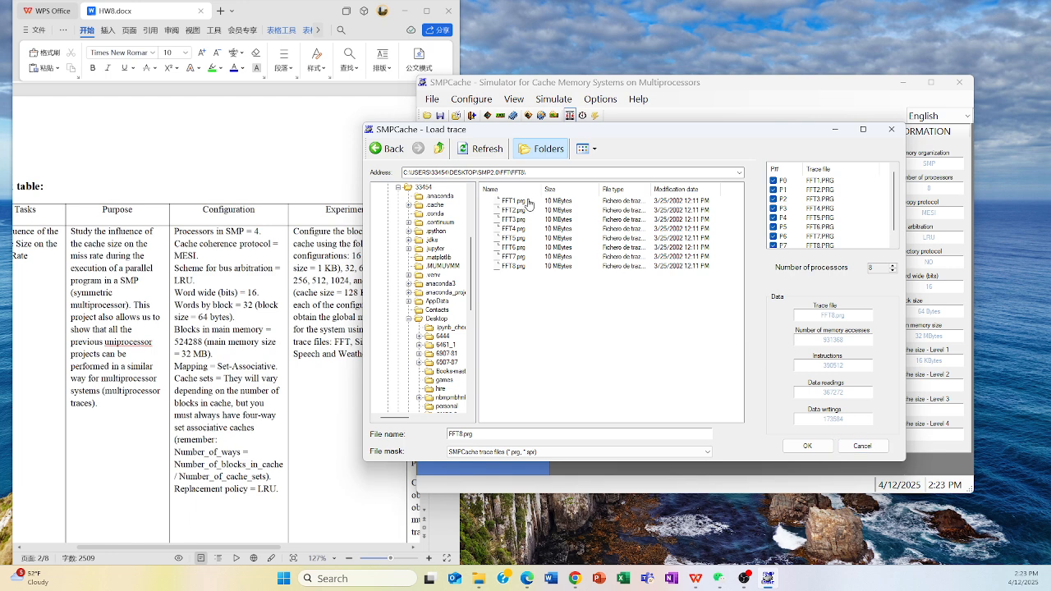
Step: Open the FFT4 trace folder and set the number of processors to 4
click(378, 148)
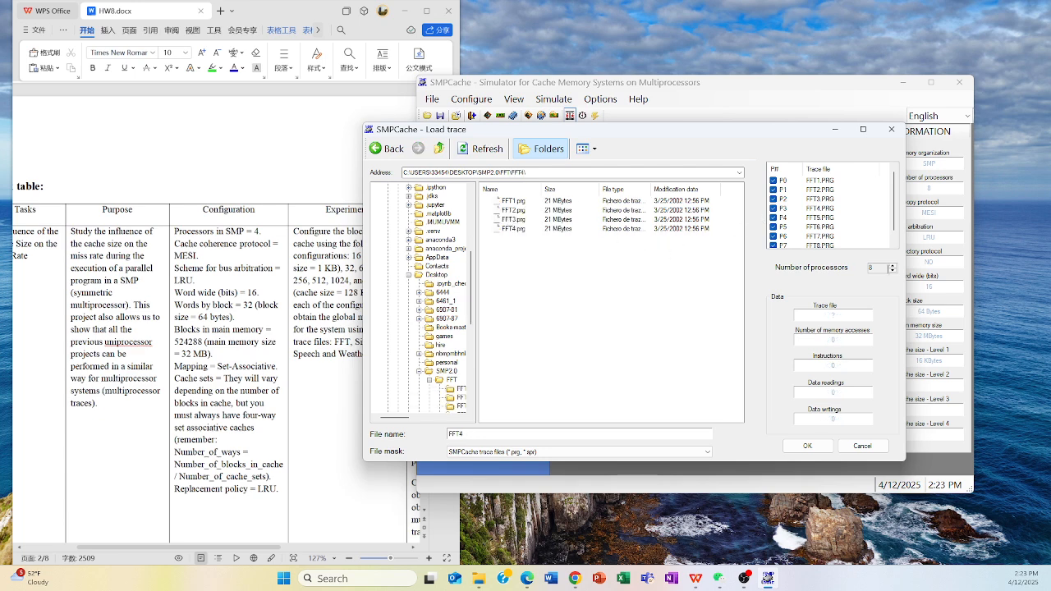
click(893, 270)
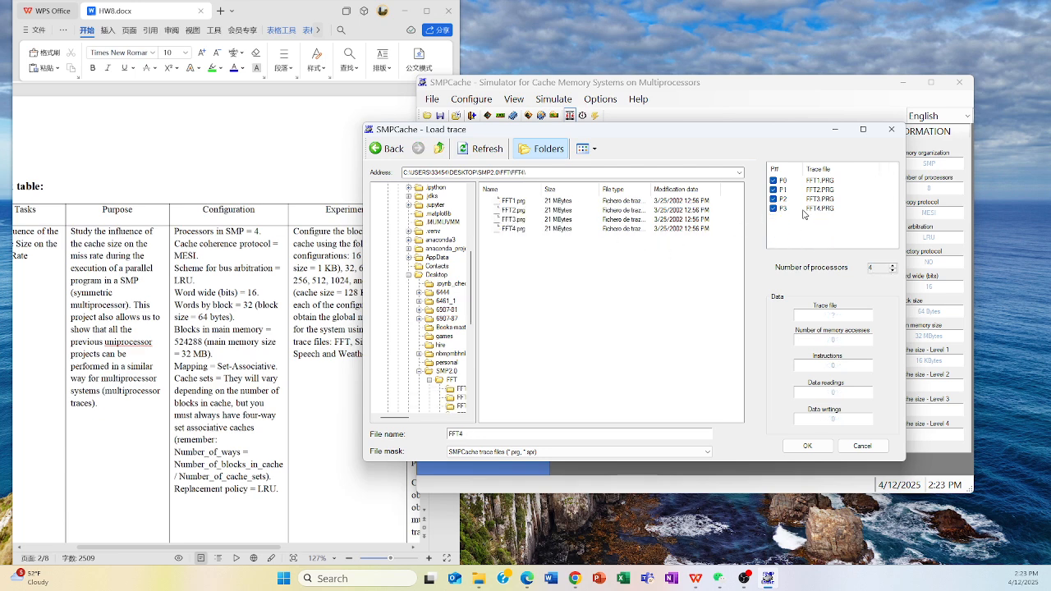
Step: Clear the trace assignments of processors P0 to P3
click(773, 208)
click(772, 199)
click(773, 189)
click(773, 181)
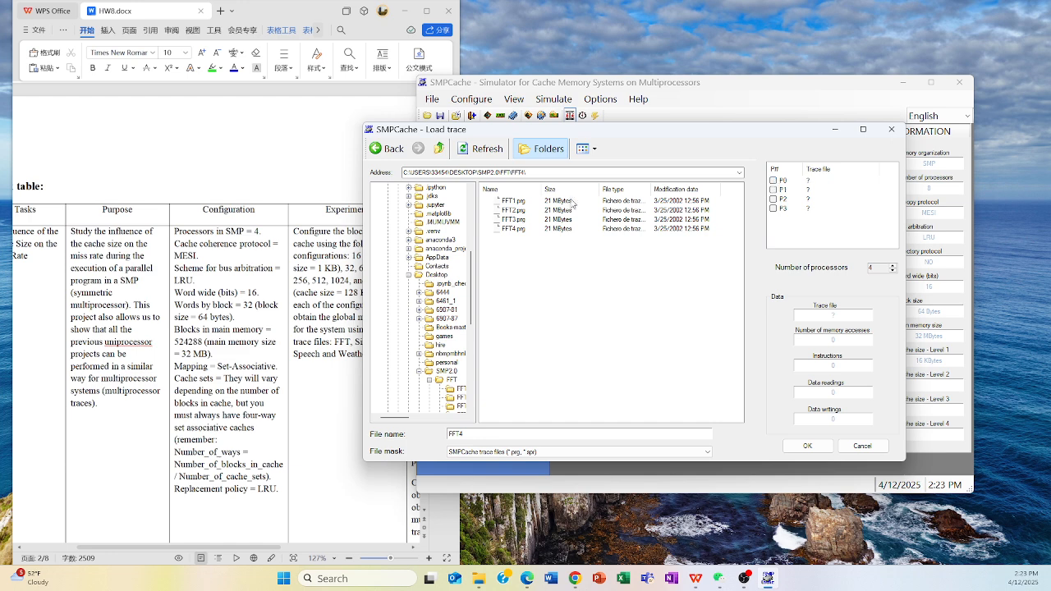
Step: Assign FFT1.prg, FFT2.prg, FFT3.prg and FFT4.prg to processors P0, P1, P2 and P3 respectively, and load the traces
click(513, 202)
click(774, 181)
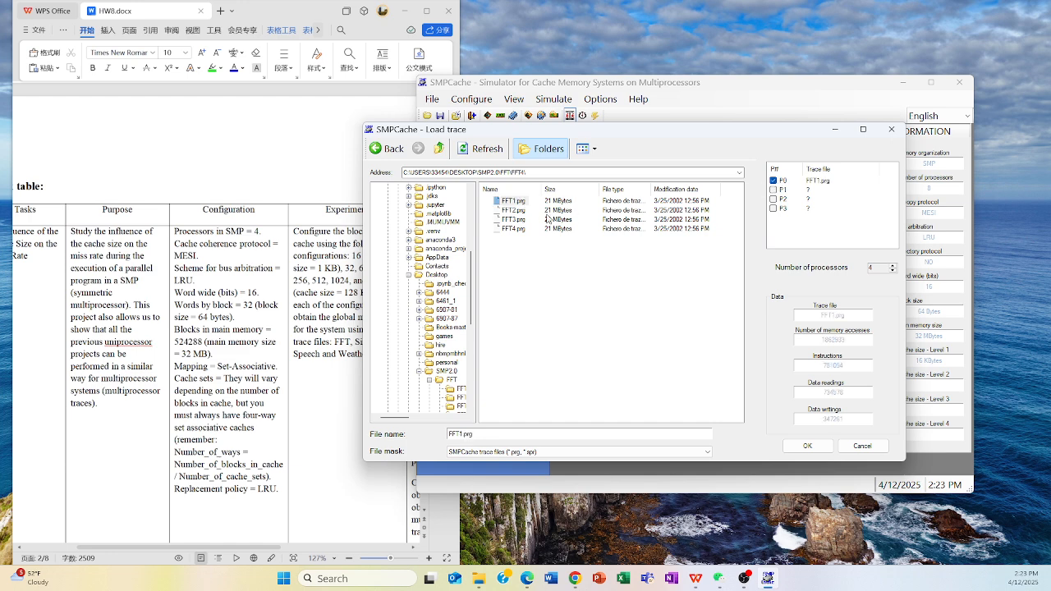
click(514, 210)
click(782, 190)
click(773, 189)
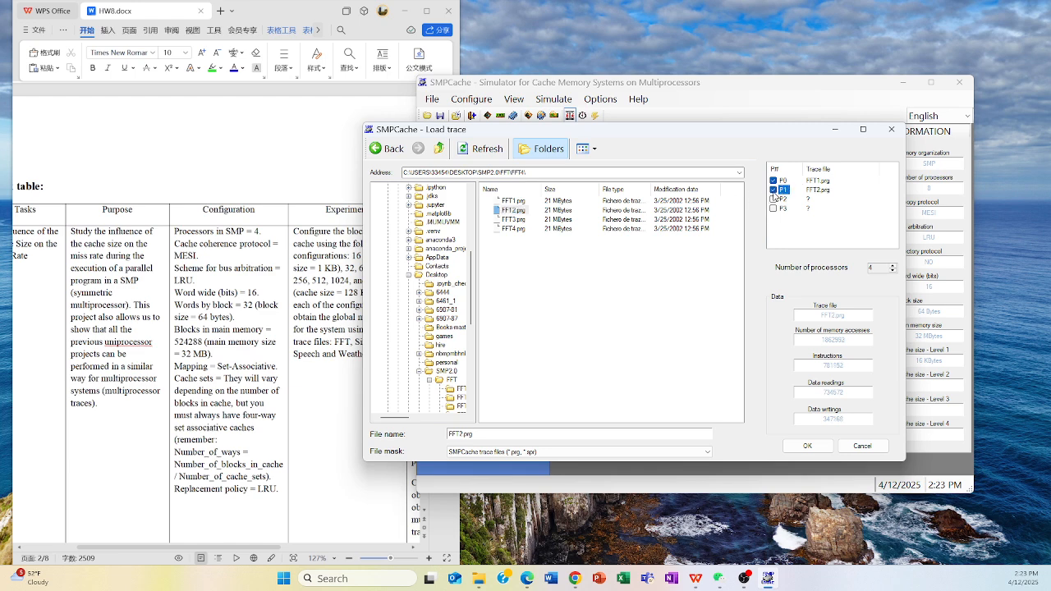
click(515, 219)
click(774, 199)
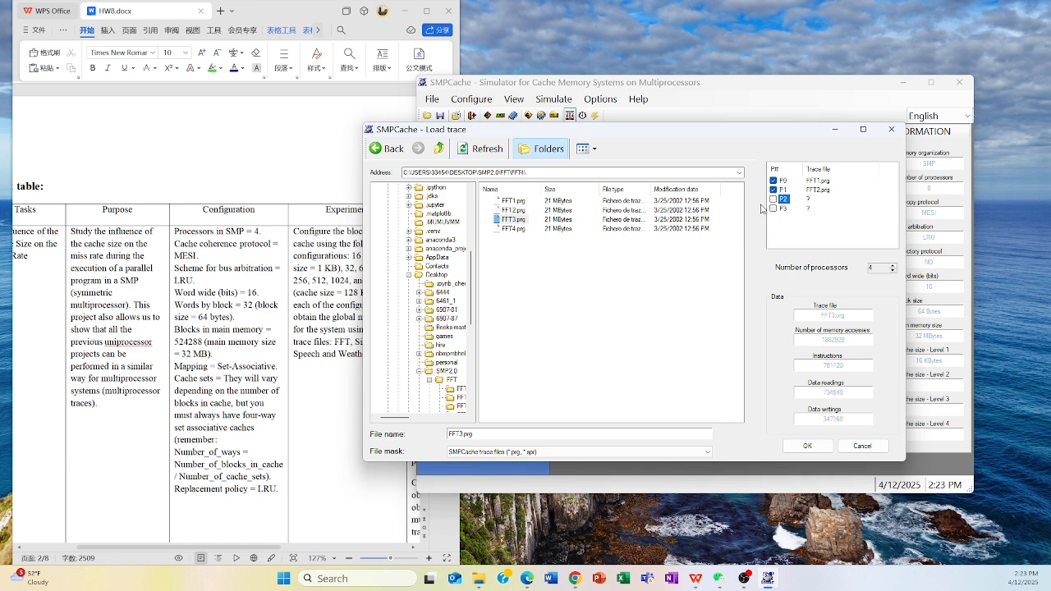
click(515, 228)
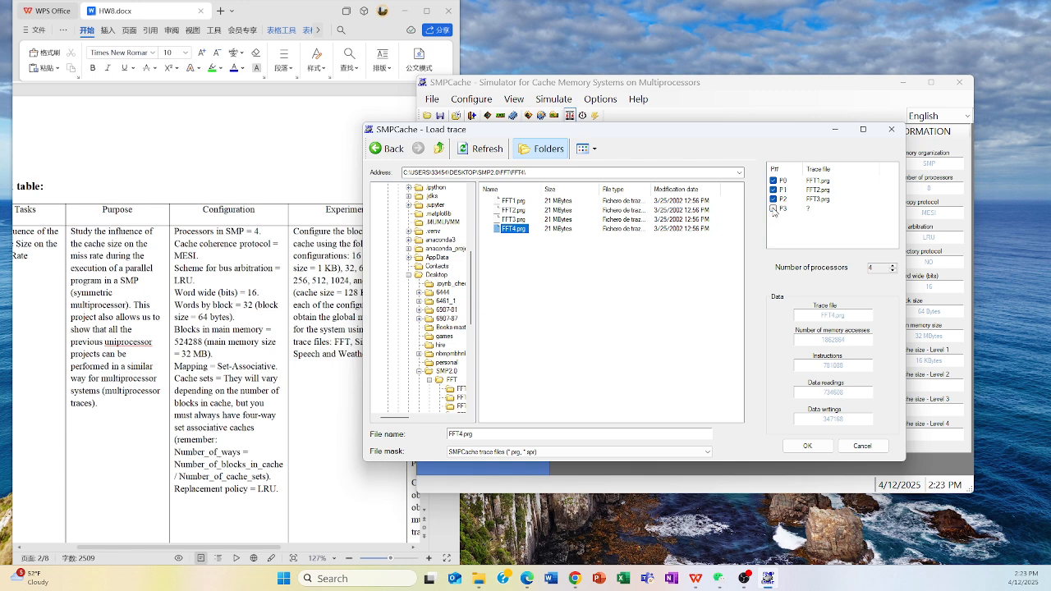
click(772, 208)
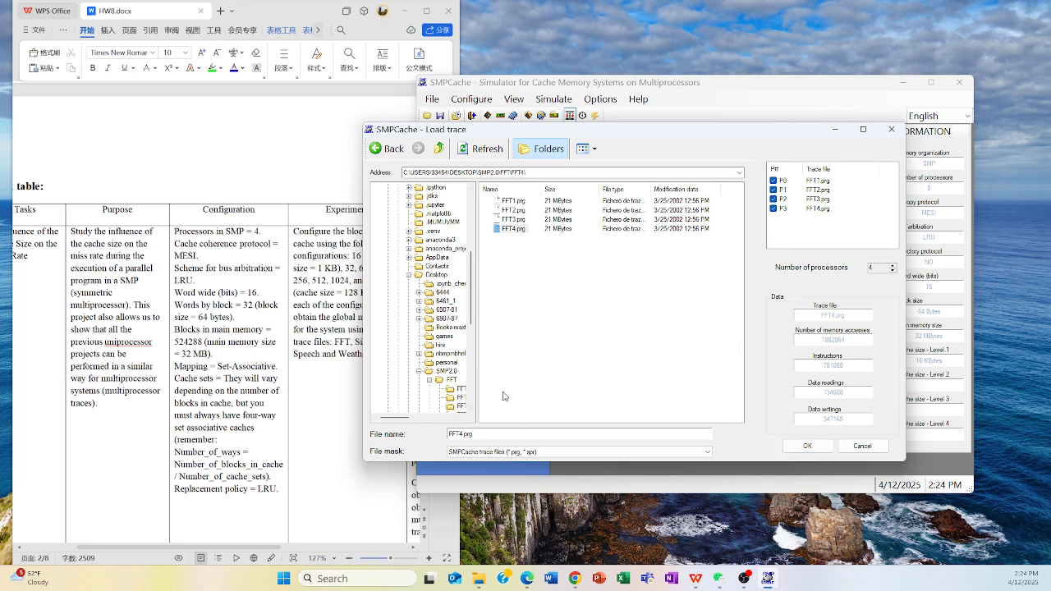
click(794, 447)
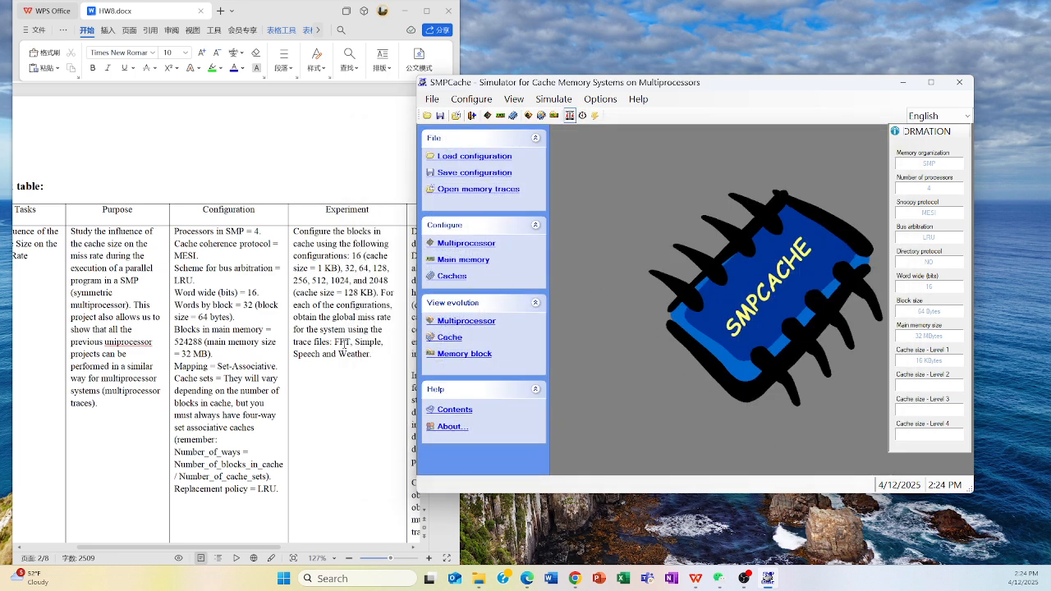
Step: Switch to HW8.docx and review the experiment instructions for Task 1 on cache size and miss rate
scroll(344, 347, up, 1)
scroll(285, 342, down, 1)
click(375, 303)
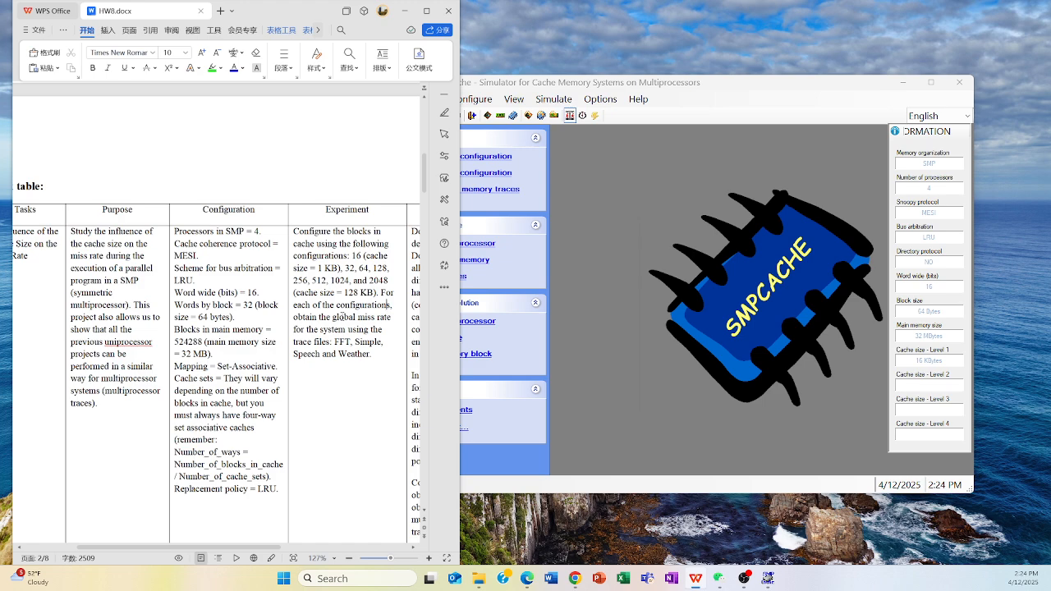
scroll(342, 315, down, 4)
scroll(341, 271, up, 3)
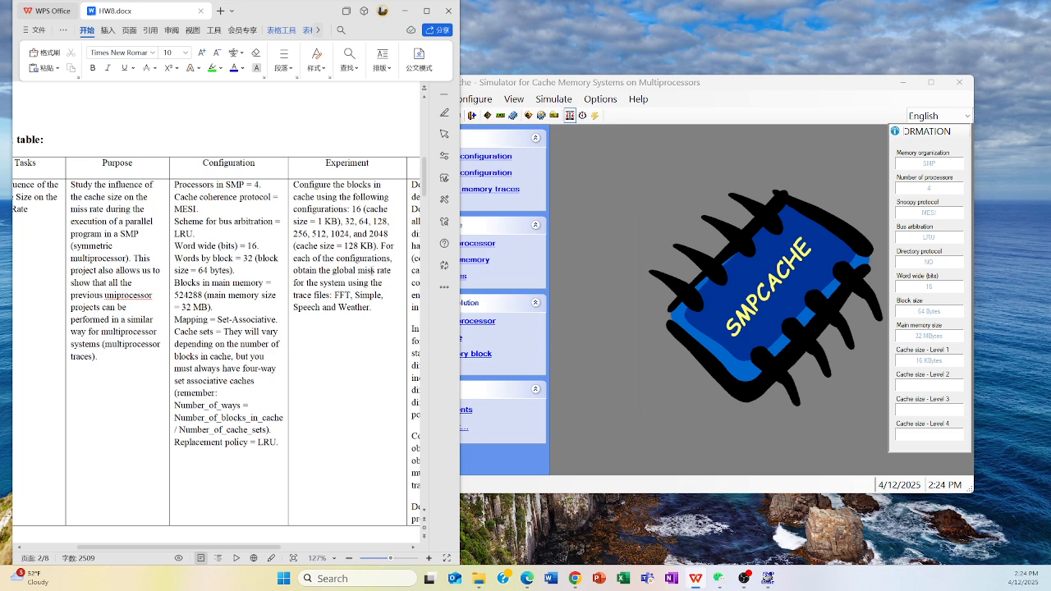
Step: Read how the task on cache size and bus traffic computes address, data and total bus traffic per memory access
scroll(366, 307, down, 10)
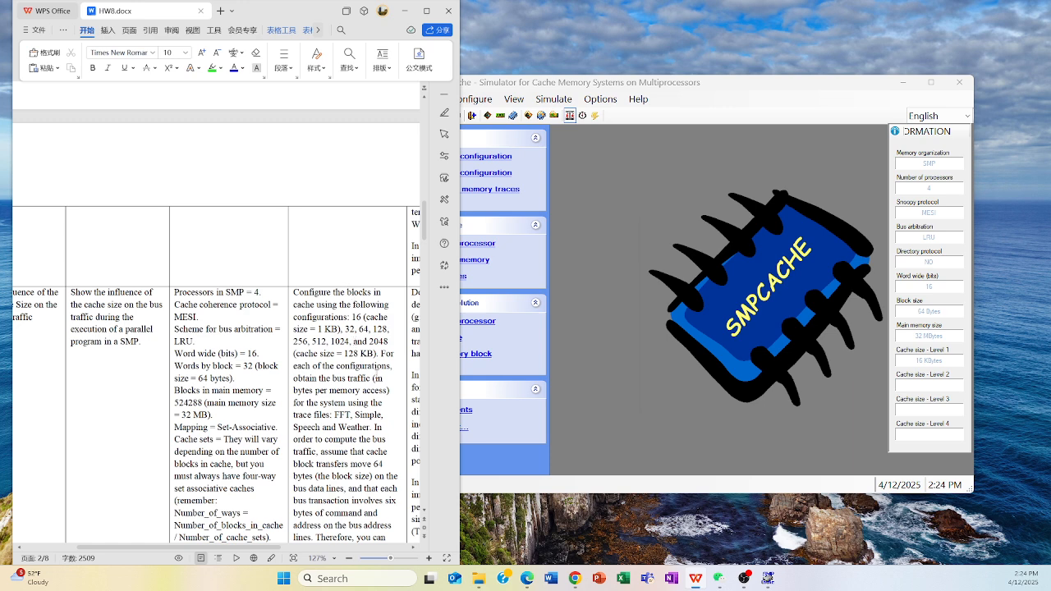
scroll(374, 373, down, 1)
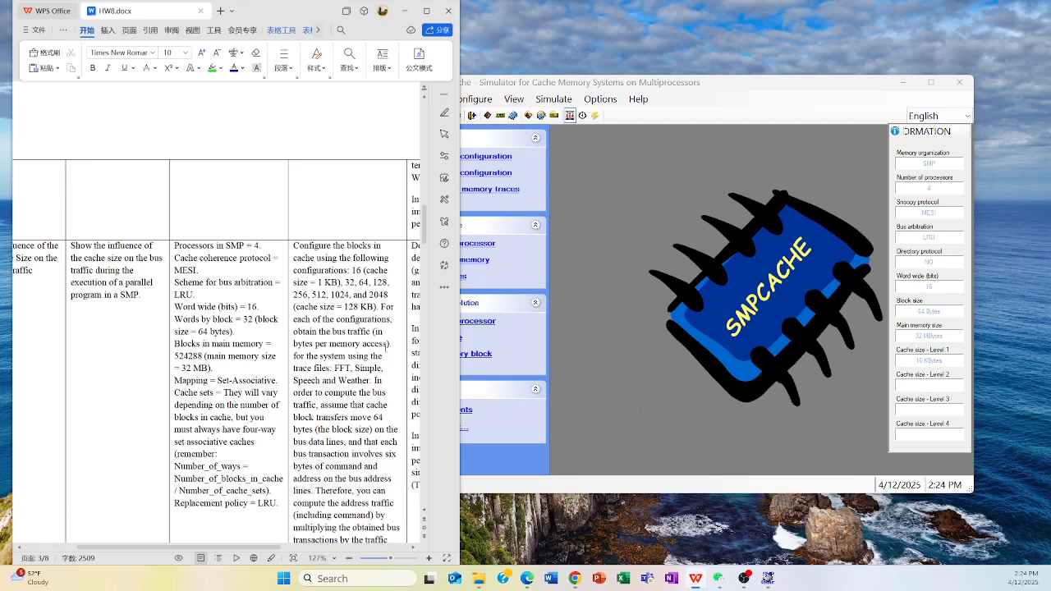
drag(391, 344, 319, 332)
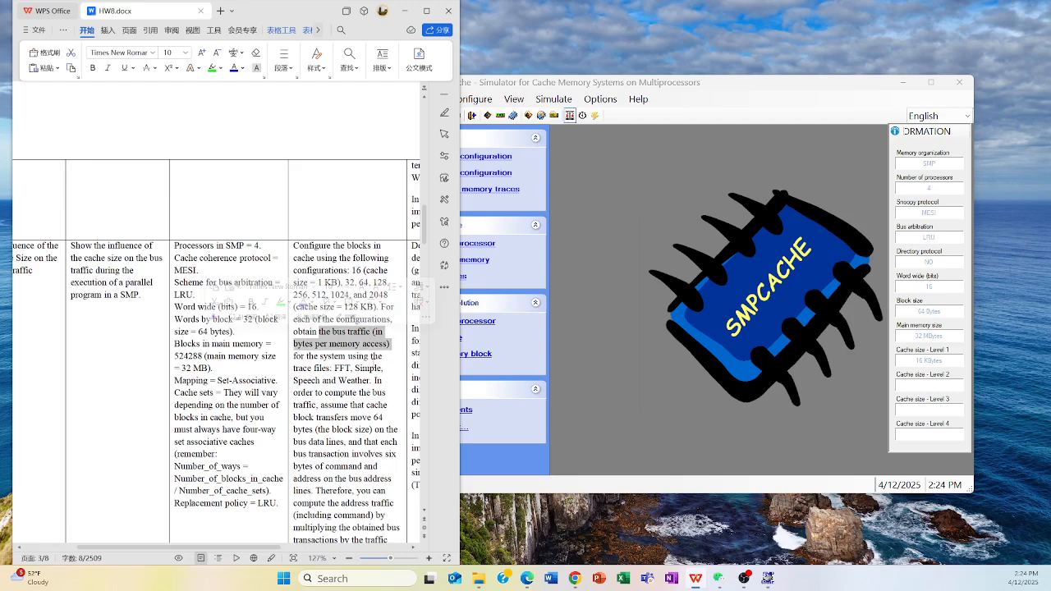
drag(372, 431, 299, 418)
click(380, 430)
scroll(379, 430, down, 2)
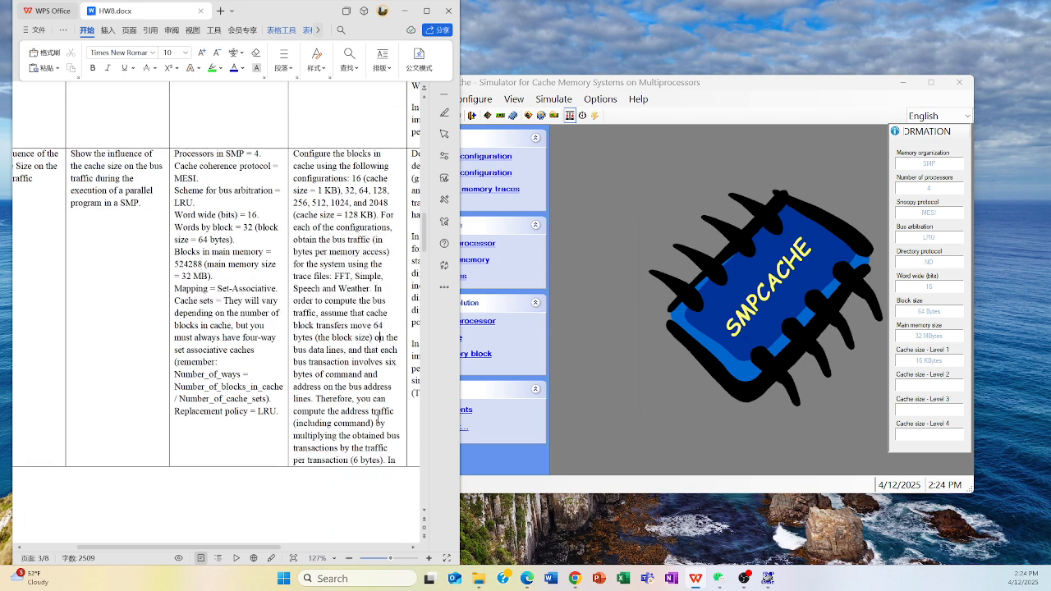
scroll(378, 415, down, 3)
scroll(379, 402, up, 2)
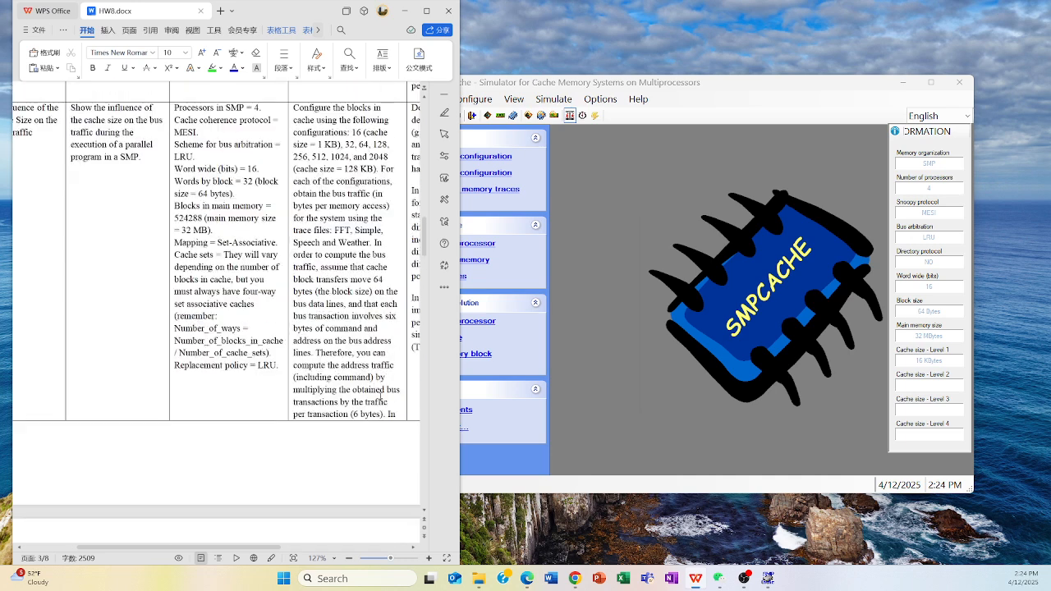
scroll(380, 397, down, 5)
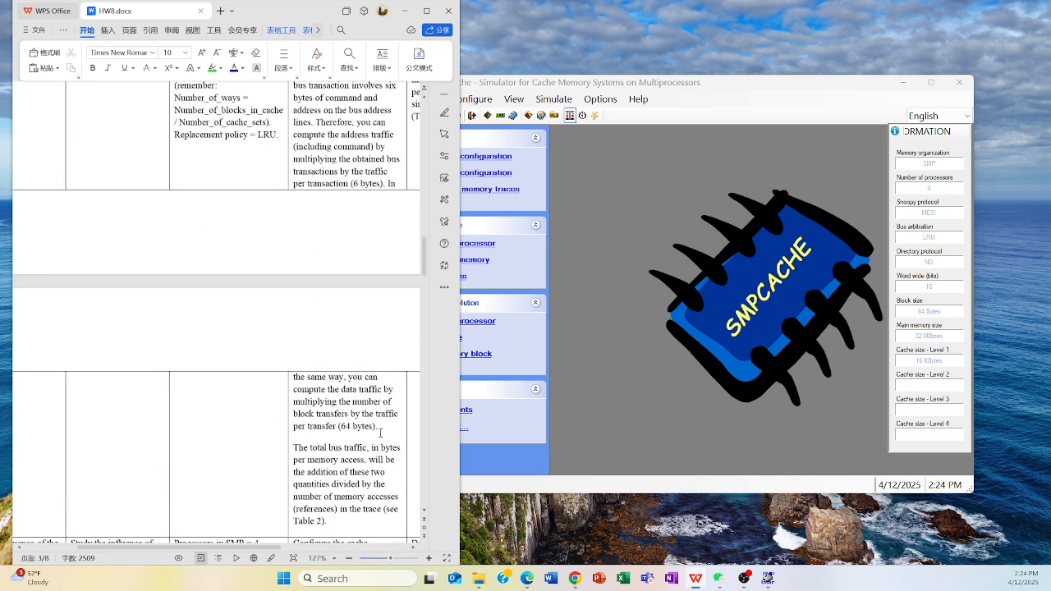
mouse_move(383, 428)
mouse_down()
mouse_move(365, 413)
mouse_move(376, 412)
mouse_up()
click(390, 432)
Step: Switch to SMPCache, open the multiprocessor evolution view, shift its window aside and show the node inspector
click(588, 356)
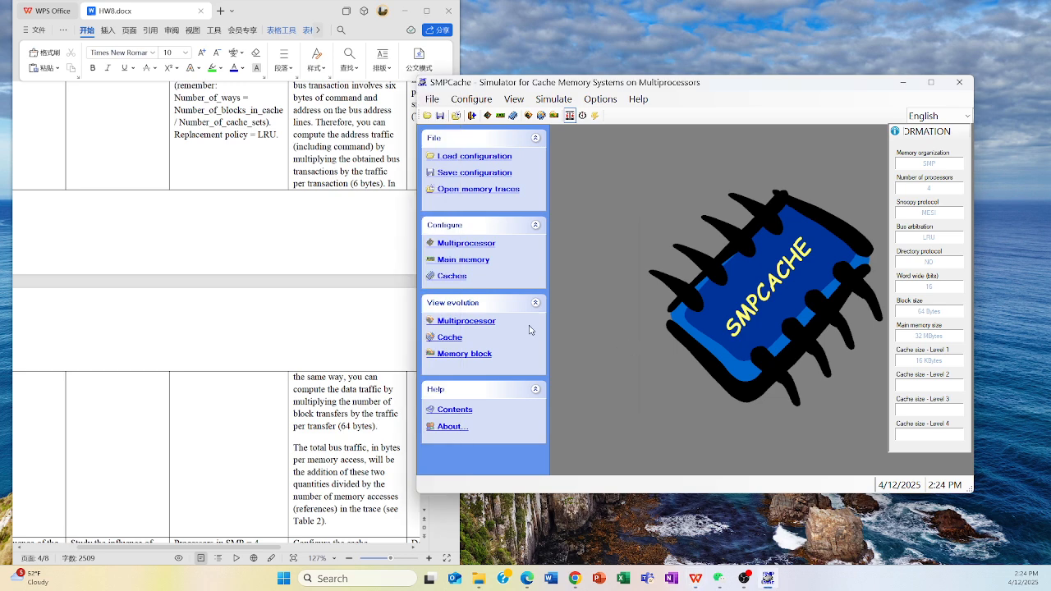
click(472, 323)
click(494, 319)
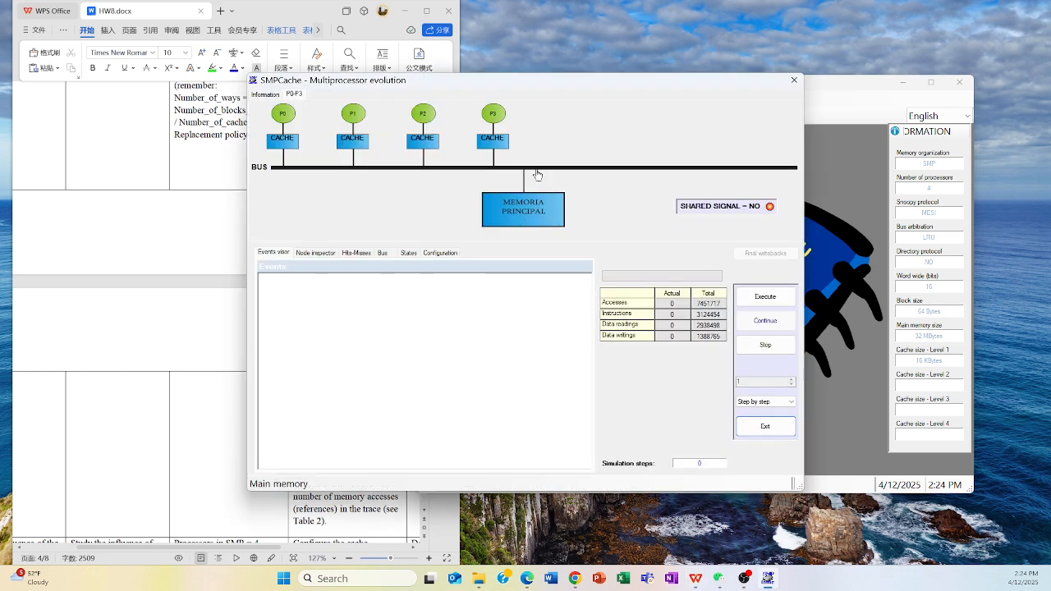
drag(565, 83, 597, 78)
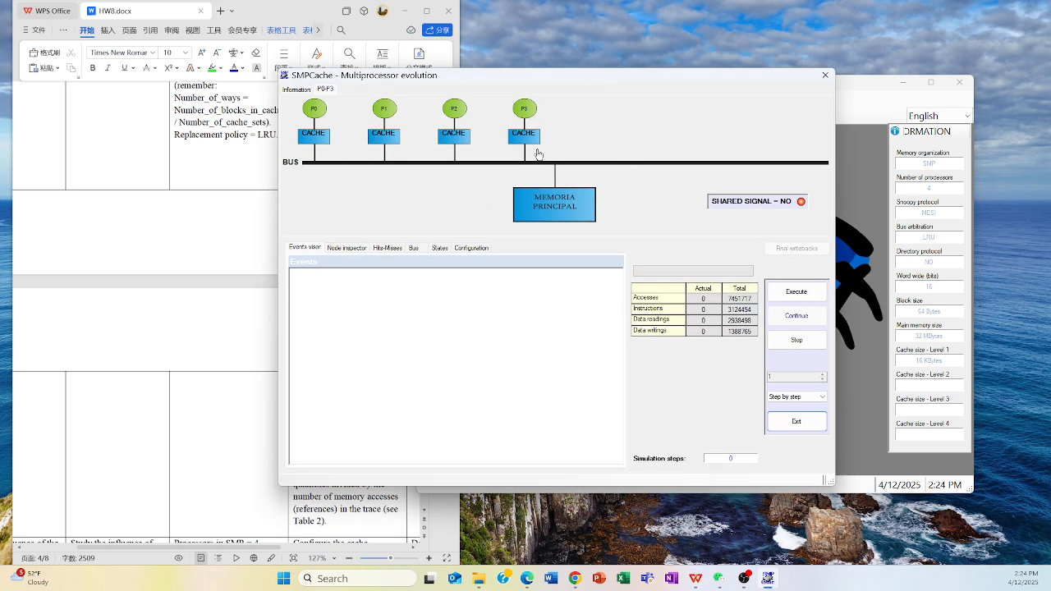
click(347, 247)
click(388, 248)
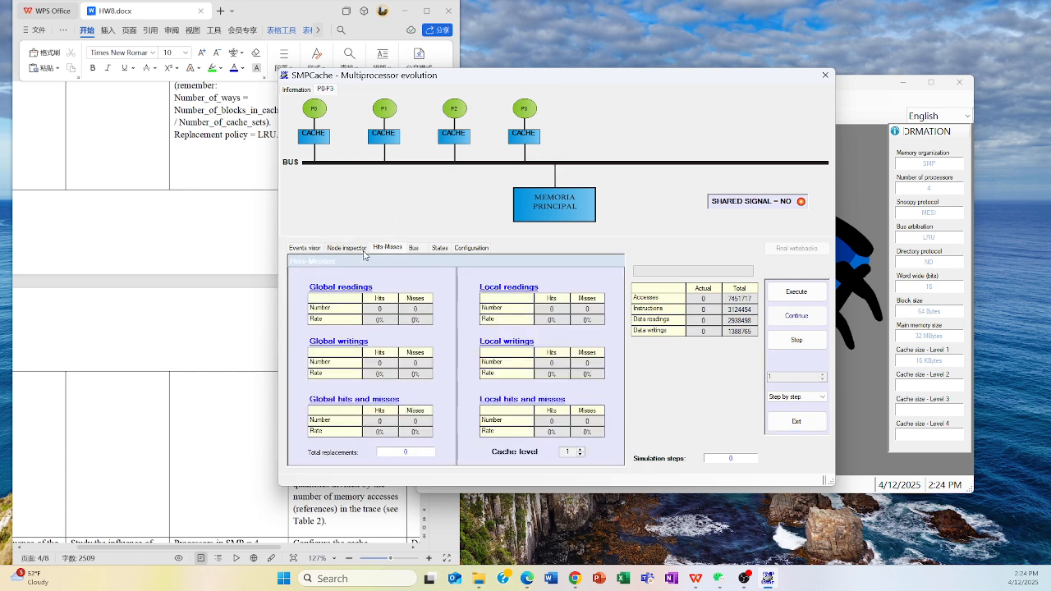
click(364, 248)
Step: Set the simulation type to Complete and execute the four-processor FFT simulation
click(790, 394)
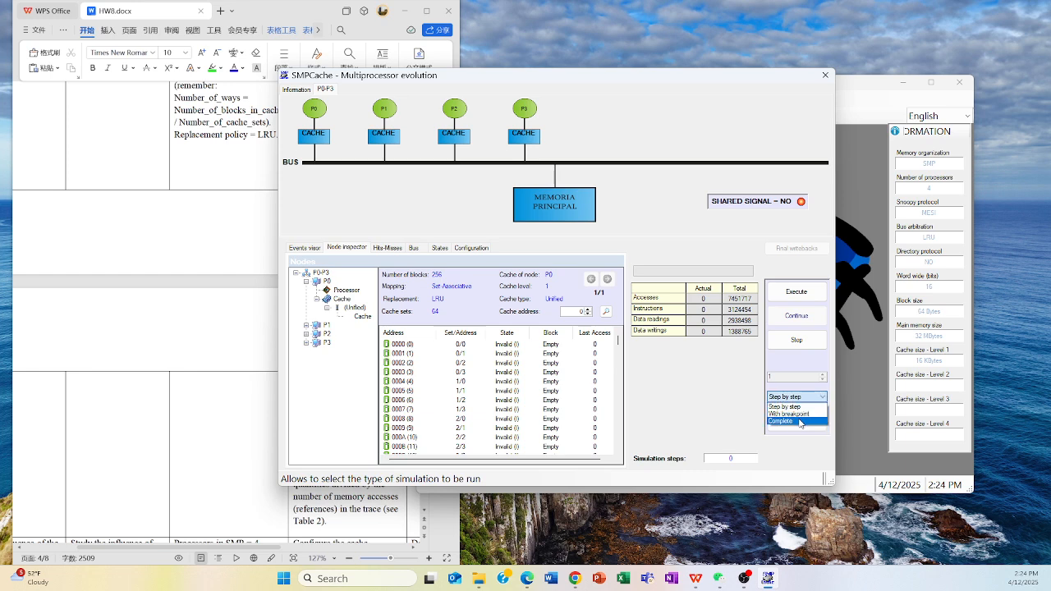
click(800, 423)
click(801, 298)
Step: View the running simulation's hits and misses and its bus transaction statistics, and exit the simulation
click(387, 248)
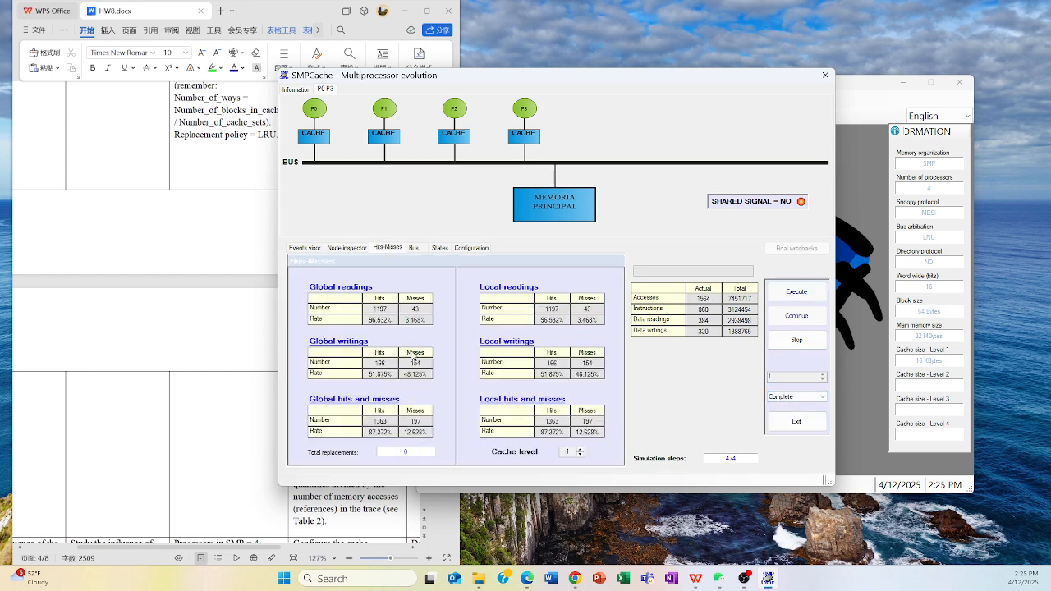
click(414, 248)
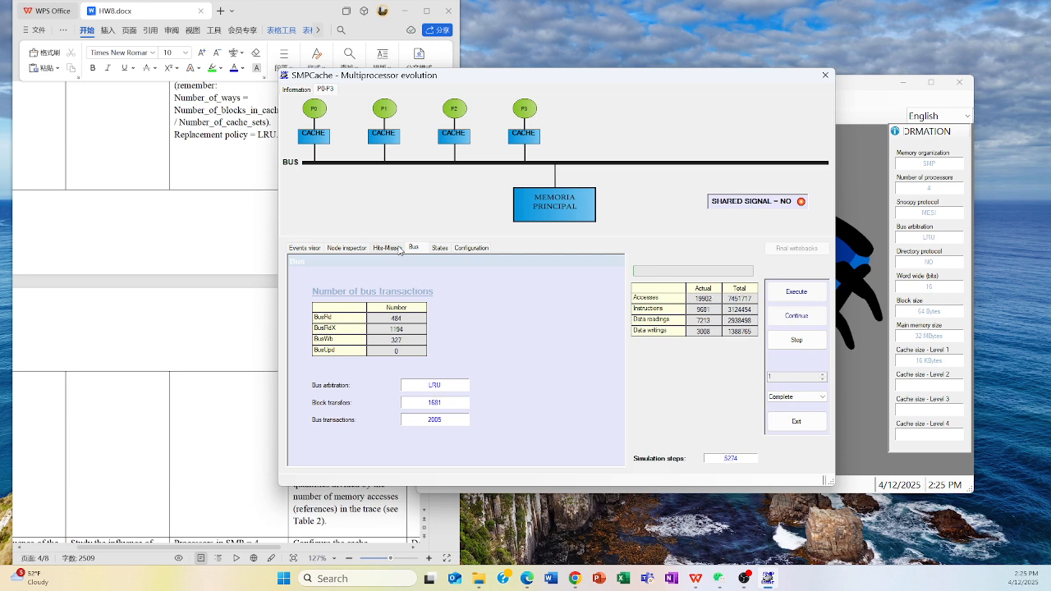
click(796, 422)
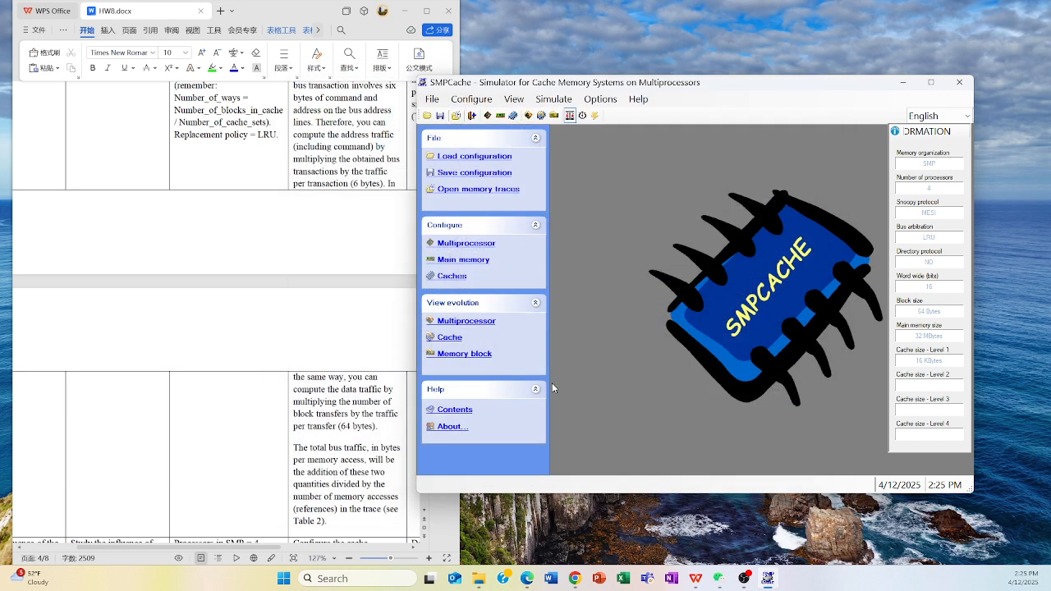
Step: Look through the HW8.docx task table for Task 5 on the influence of the number of processors on the miss rate
click(372, 351)
scroll(353, 361, down, 20)
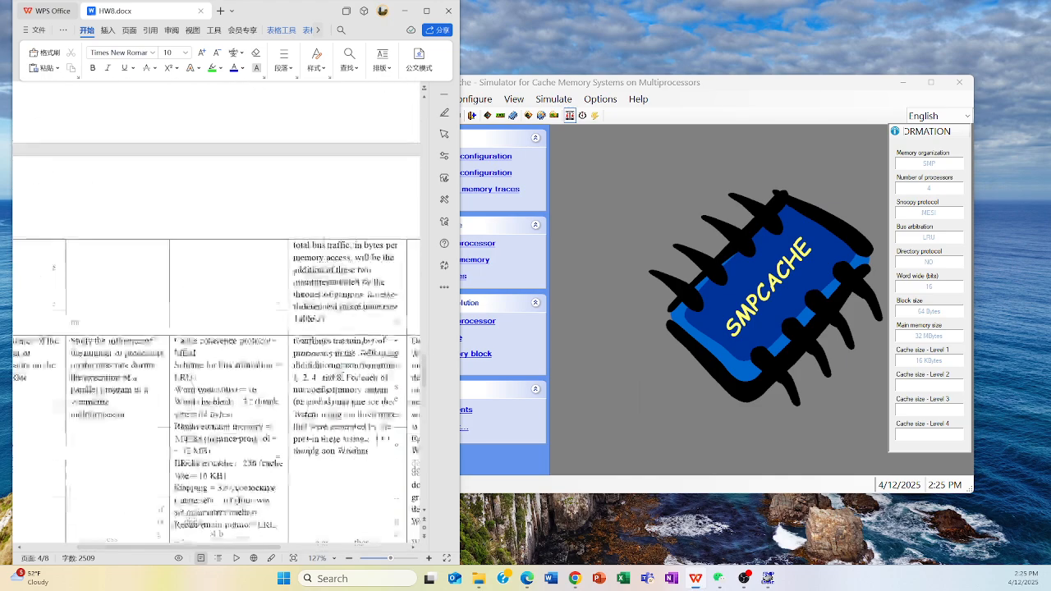
scroll(341, 376, left, 3)
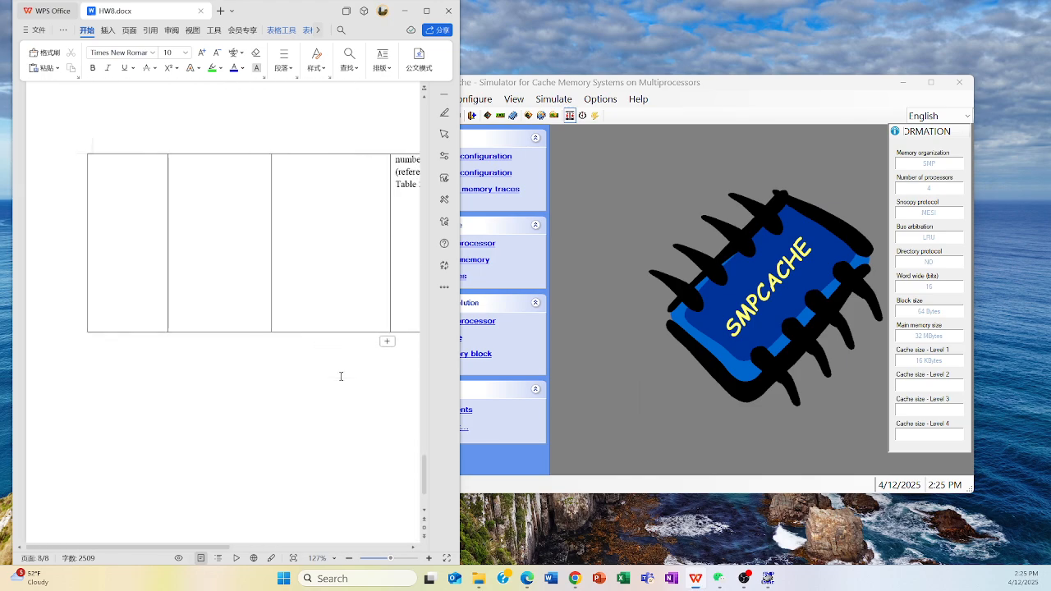
scroll(341, 376, up, 8)
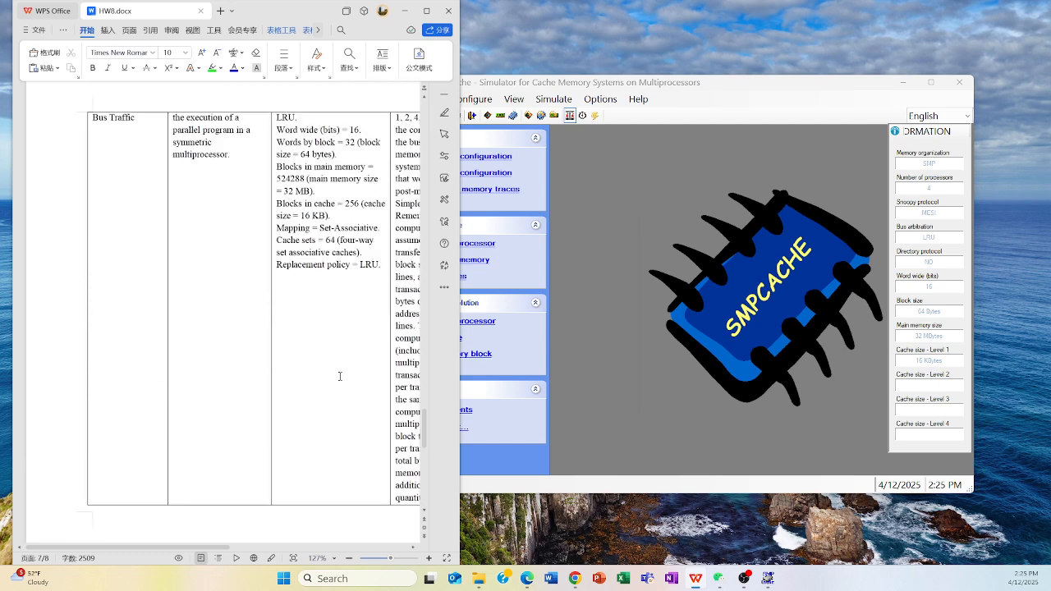
scroll(340, 376, up, 8)
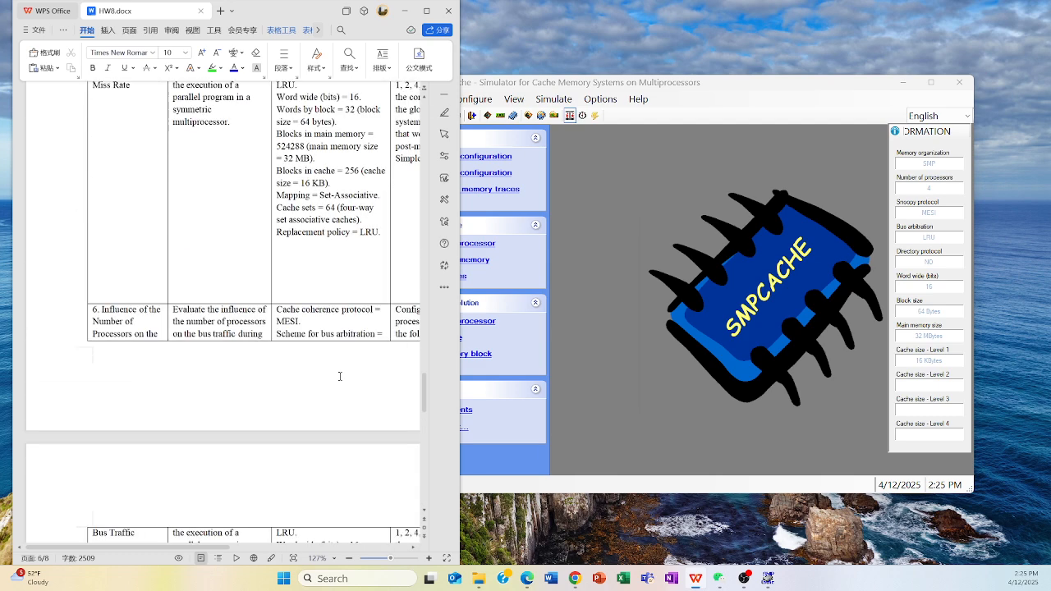
scroll(340, 377, up, 1)
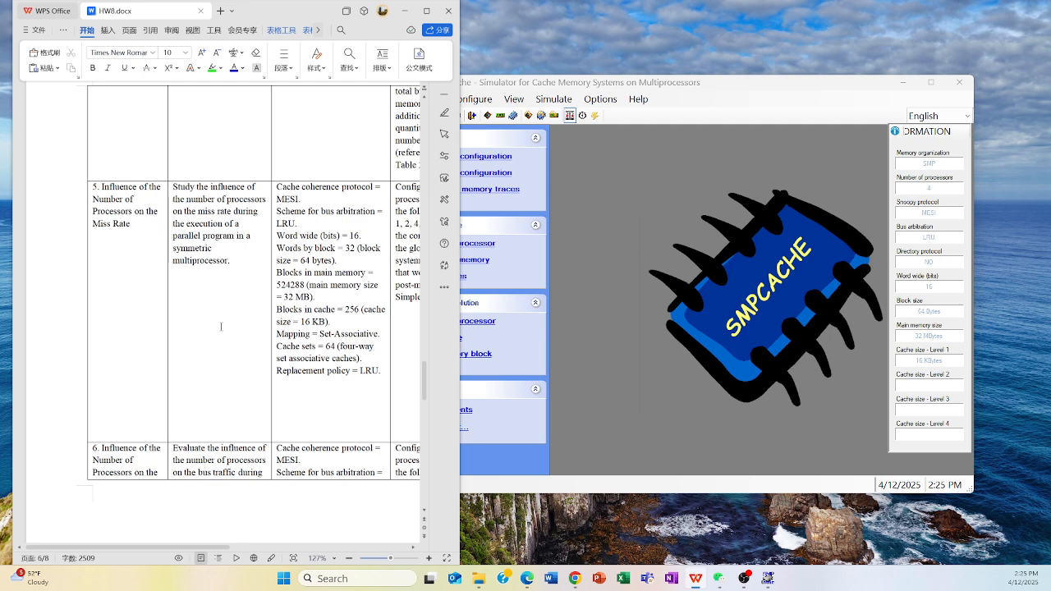
scroll(228, 327, right, 3)
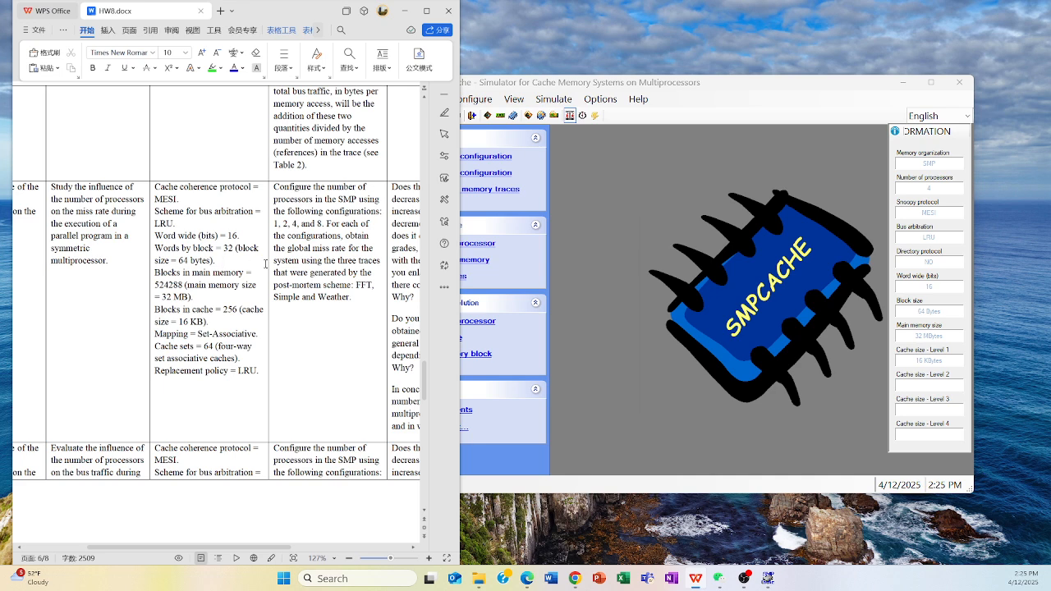
scroll(265, 264, up, 4)
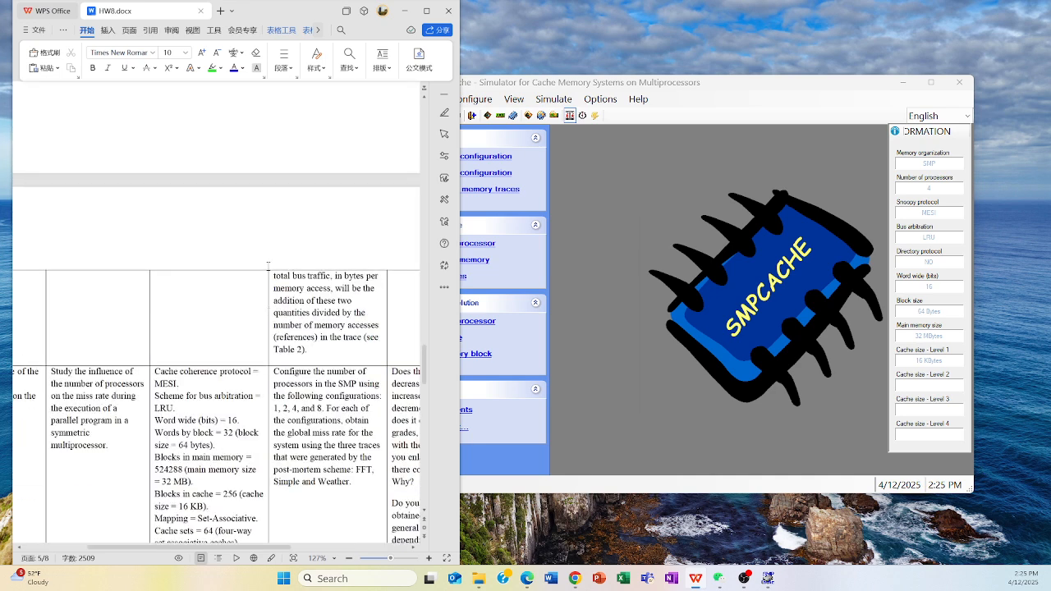
Step: Examine the configuration and experiment instructions of Task 5 in HW8.docx
click(652, 286)
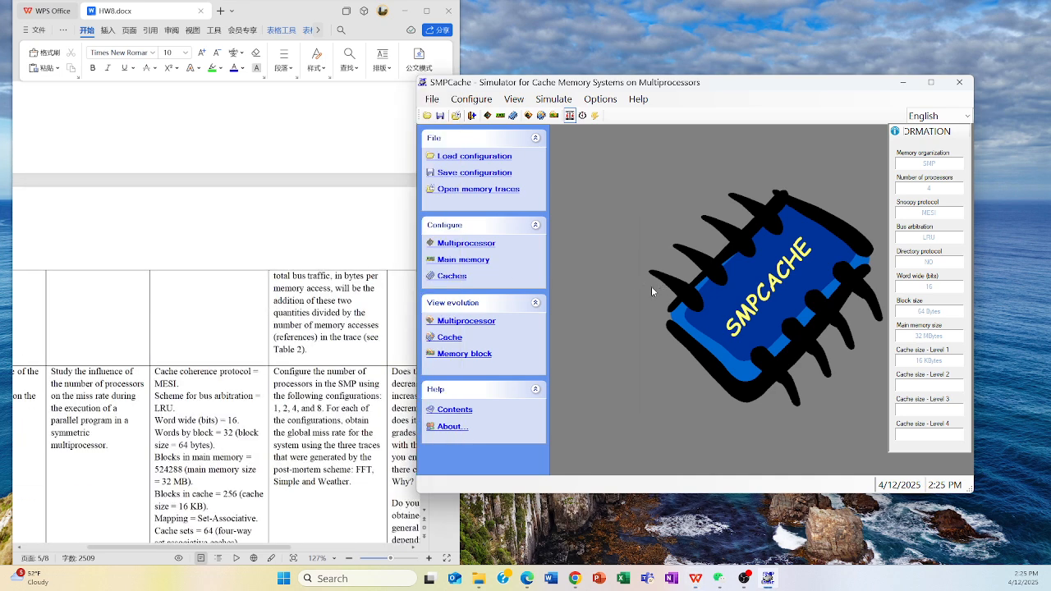
scroll(339, 358, down, 3)
click(338, 358)
scroll(339, 358, down, 2)
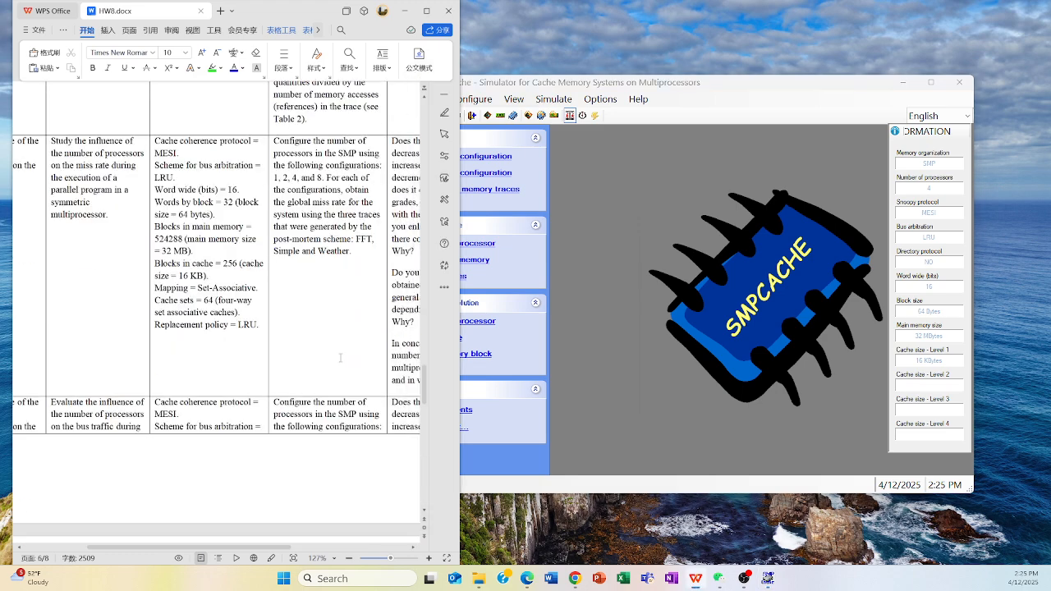
scroll(340, 358, up, 3)
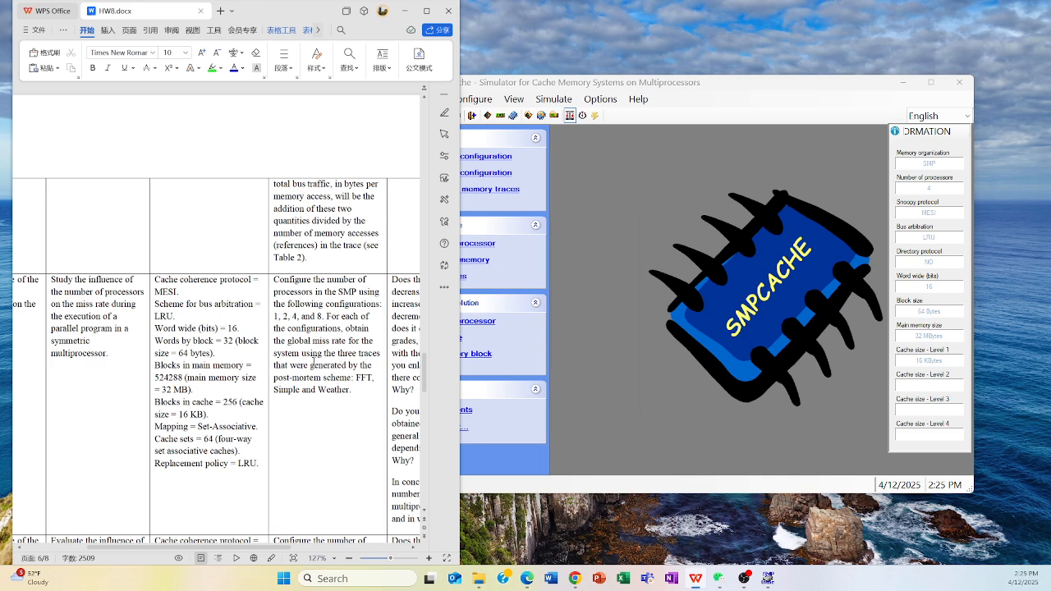
scroll(313, 361, left, 3)
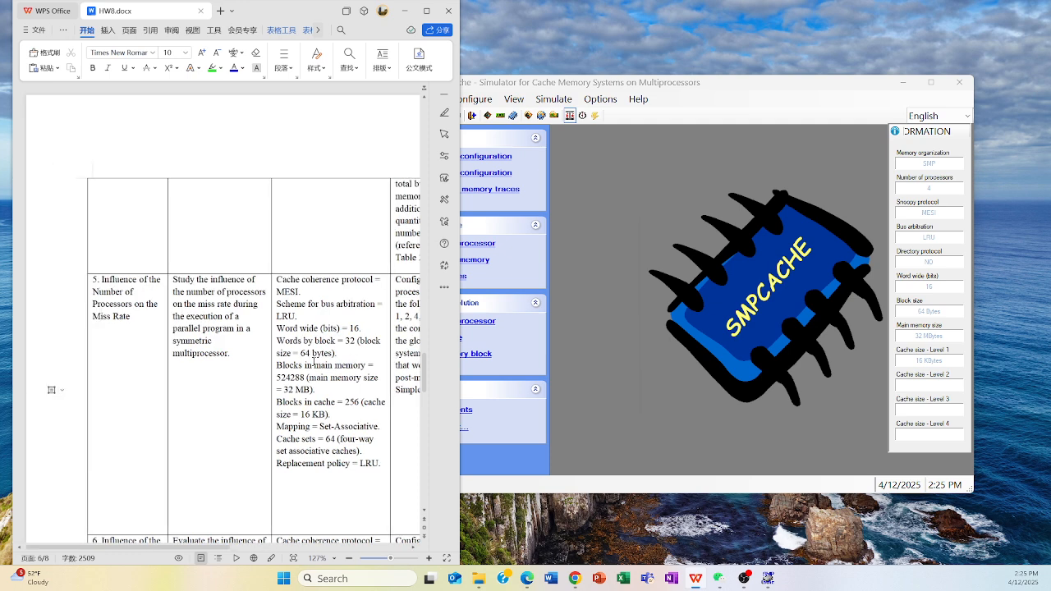
scroll(313, 361, right, 3)
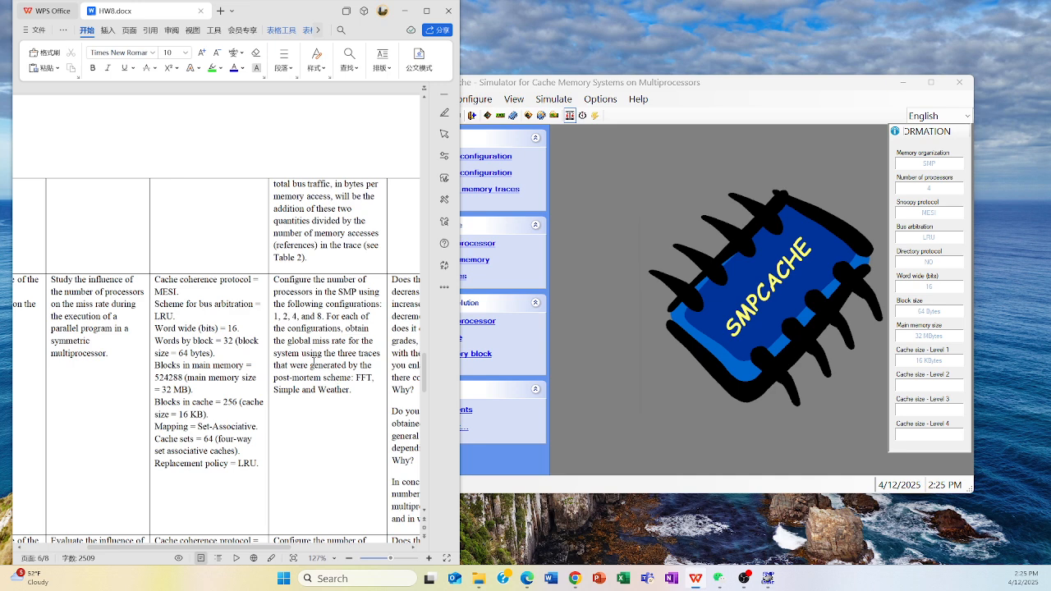
Step: Examine the processor counts that Task 5 requires for its simulations
drag(281, 316, 274, 316)
click(331, 353)
drag(289, 317, 297, 317)
click(362, 378)
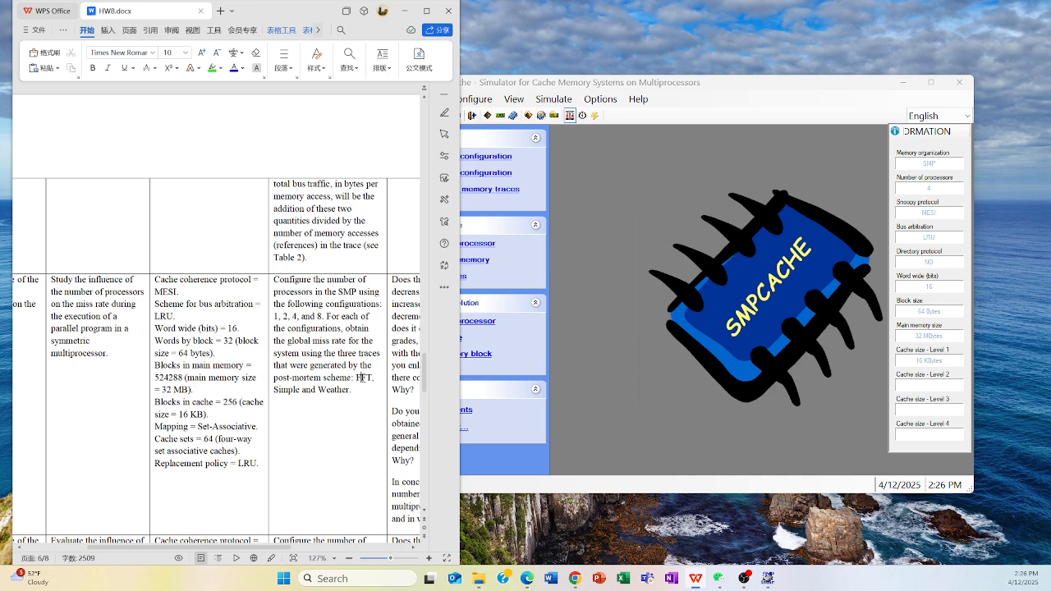
double_click(295, 316)
click(658, 354)
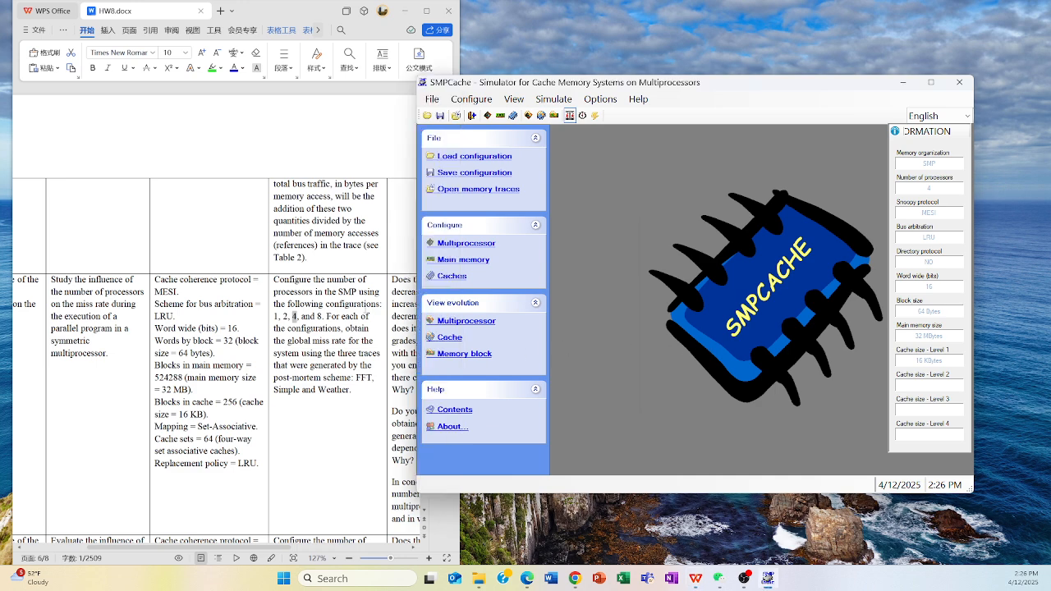
click(321, 315)
click(595, 348)
Step: Examine which post-mortem trace files Task 5 requires, and return to SMPCache
click(369, 377)
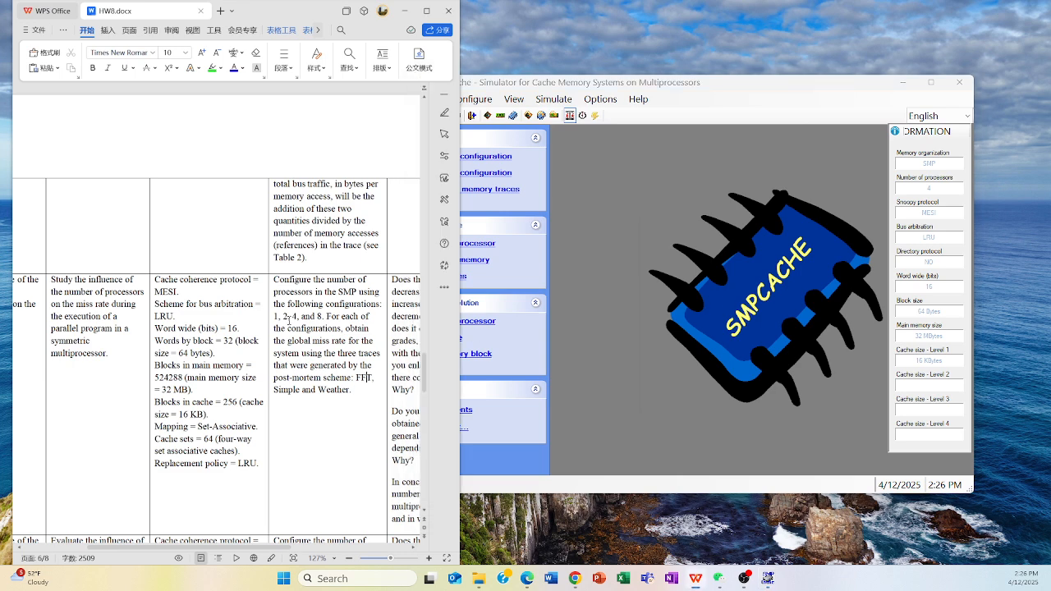
drag(352, 390, 356, 378)
click(358, 412)
drag(353, 391, 356, 379)
click(356, 400)
click(684, 378)
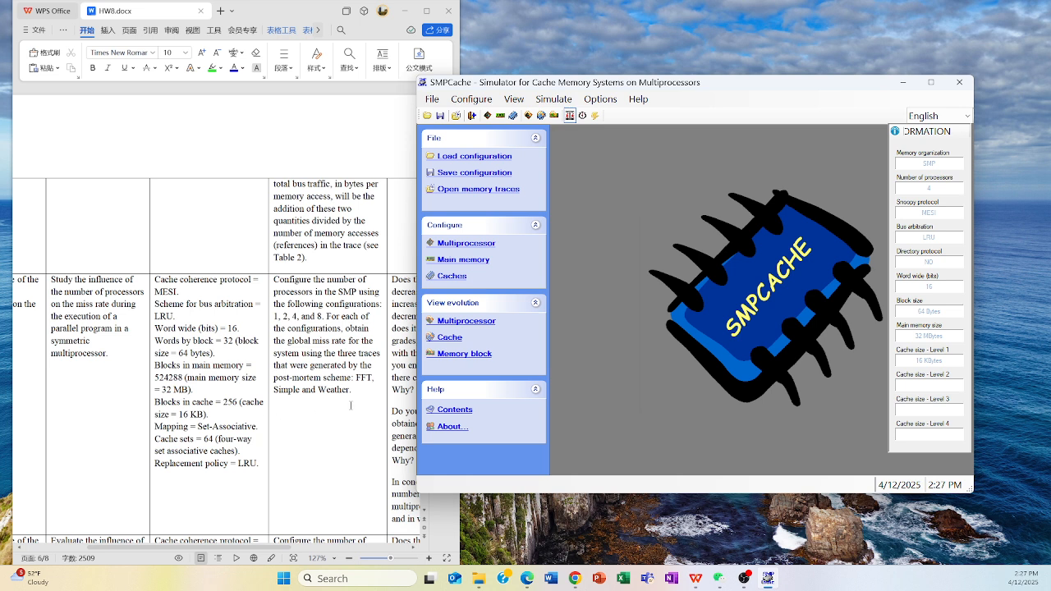